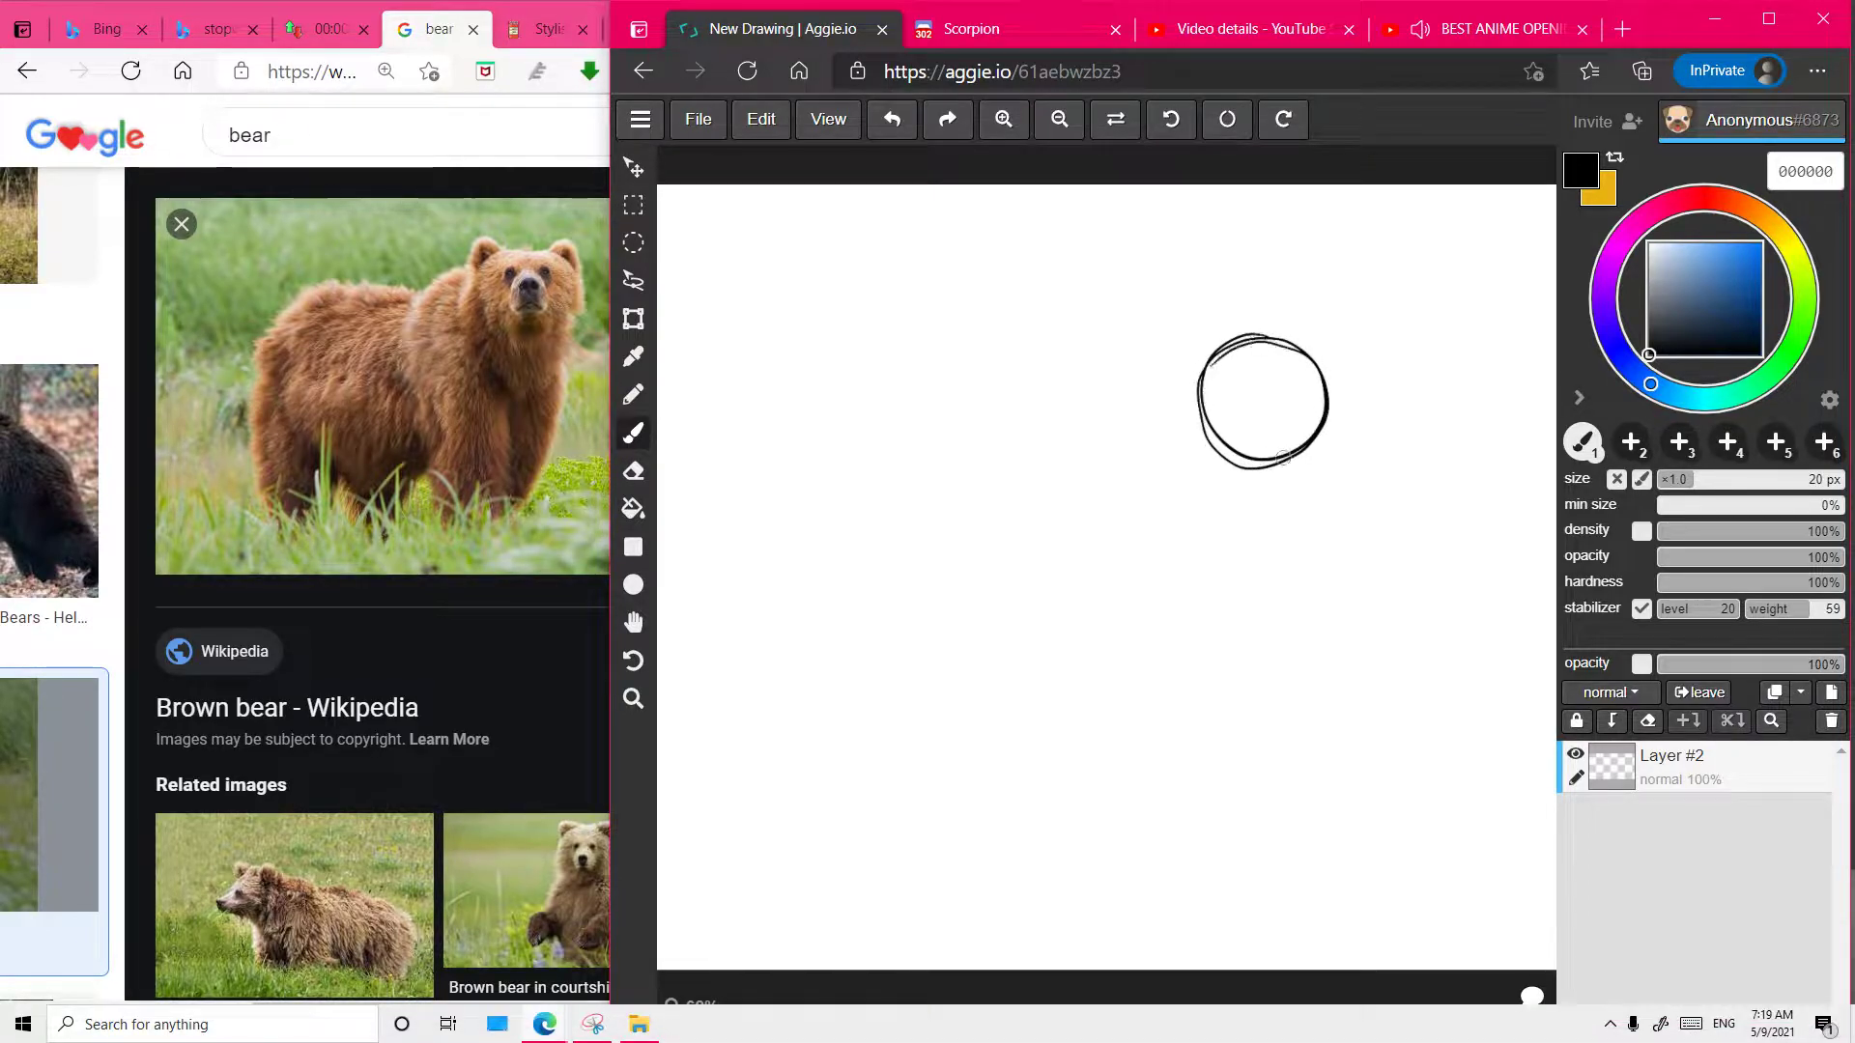
- Draw a vertical centre line and a curved horizontal guideline across the head circle
{"action": "left_click_drag", "start_coordinate": [1262, 346], "coordinate": [1261, 517]}
{"action": "key", "text": "ctrl+z"}
{"action": "mouse_move", "coordinate": [1263, 345]}
{"action": "left_mouse_down"}
{"action": "mouse_move", "coordinate": [1260, 516]}
{"action": "mouse_move", "coordinate": [1261, 497]}
{"action": "left_mouse_up"}
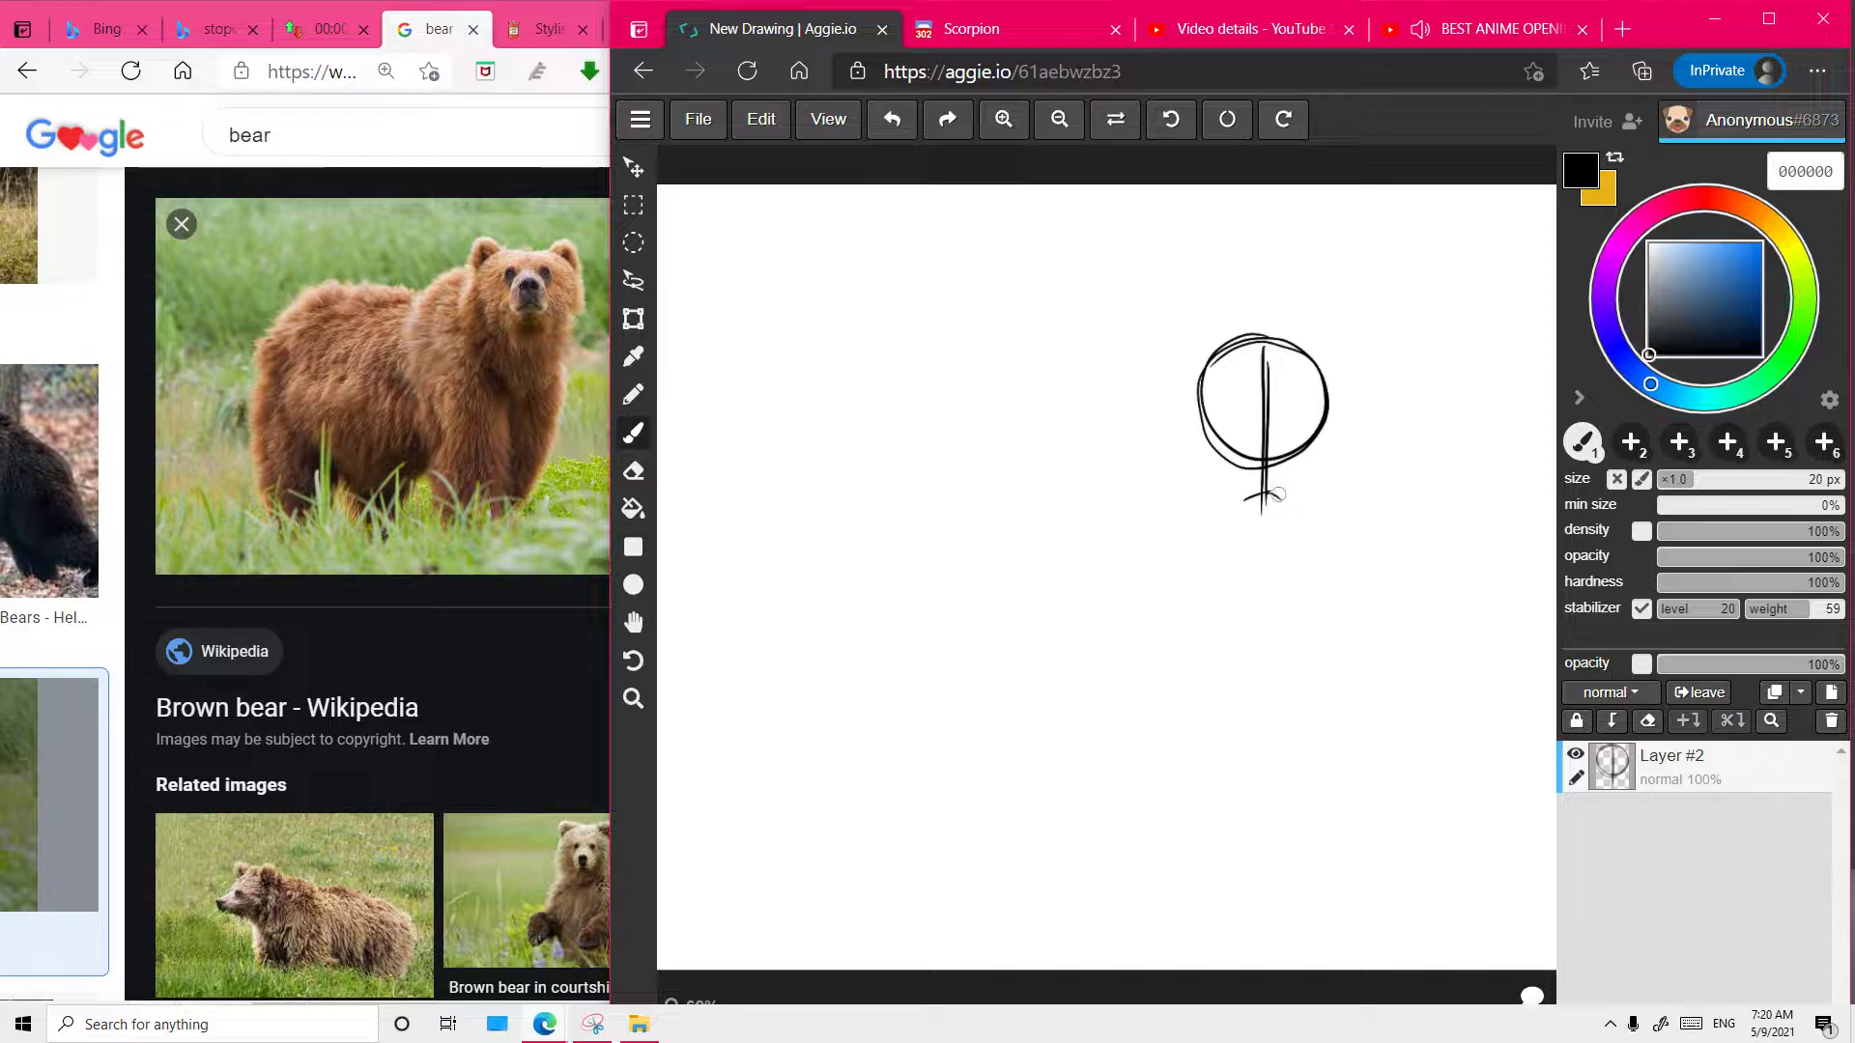
{"action": "key", "text": "ctrl+z"}
{"action": "key", "text": "ctrl+z"}
{"action": "left_click_drag", "start_coordinate": [1204, 410], "coordinate": [1310, 406]}
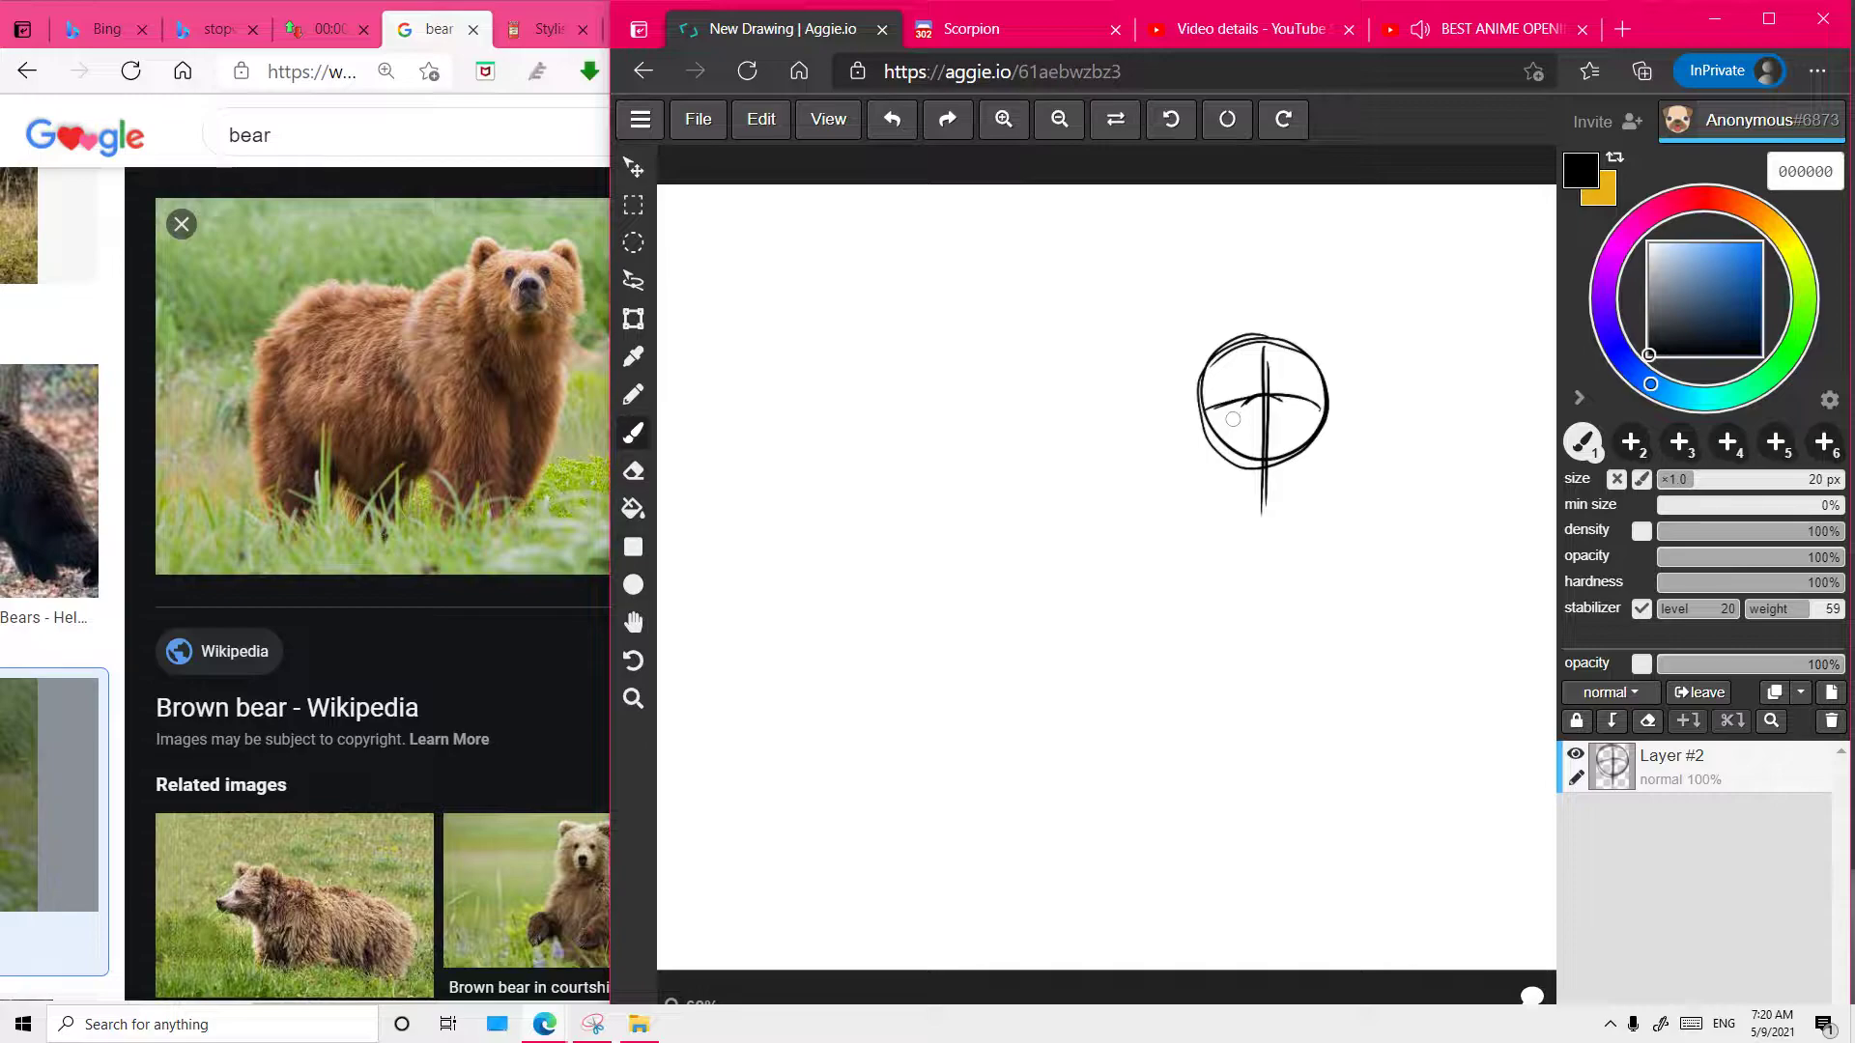
{"action": "key", "text": "ctrl+z"}
- Sketch the bear's muzzle with an oval nose and a mouth below the horizontal guideline
{"action": "left_click_drag", "start_coordinate": [1281, 439], "coordinate": [1493, 366]}
{"action": "key", "text": "ctrl+space"}
{"action": "key", "text": "space"}
{"action": "left_click_drag", "start_coordinate": [1358, 402], "coordinate": [1250, 487]}
{"action": "mouse_move", "coordinate": [1122, 523]}
{"action": "left_mouse_down"}
{"action": "mouse_move", "coordinate": [1167, 558]}
{"action": "mouse_move", "coordinate": [1221, 515]}
{"action": "mouse_move", "coordinate": [1187, 517]}
{"action": "mouse_move", "coordinate": [1219, 522]}
{"action": "mouse_move", "coordinate": [1167, 470]}
{"action": "mouse_move", "coordinate": [1184, 500]}
{"action": "left_mouse_up"}
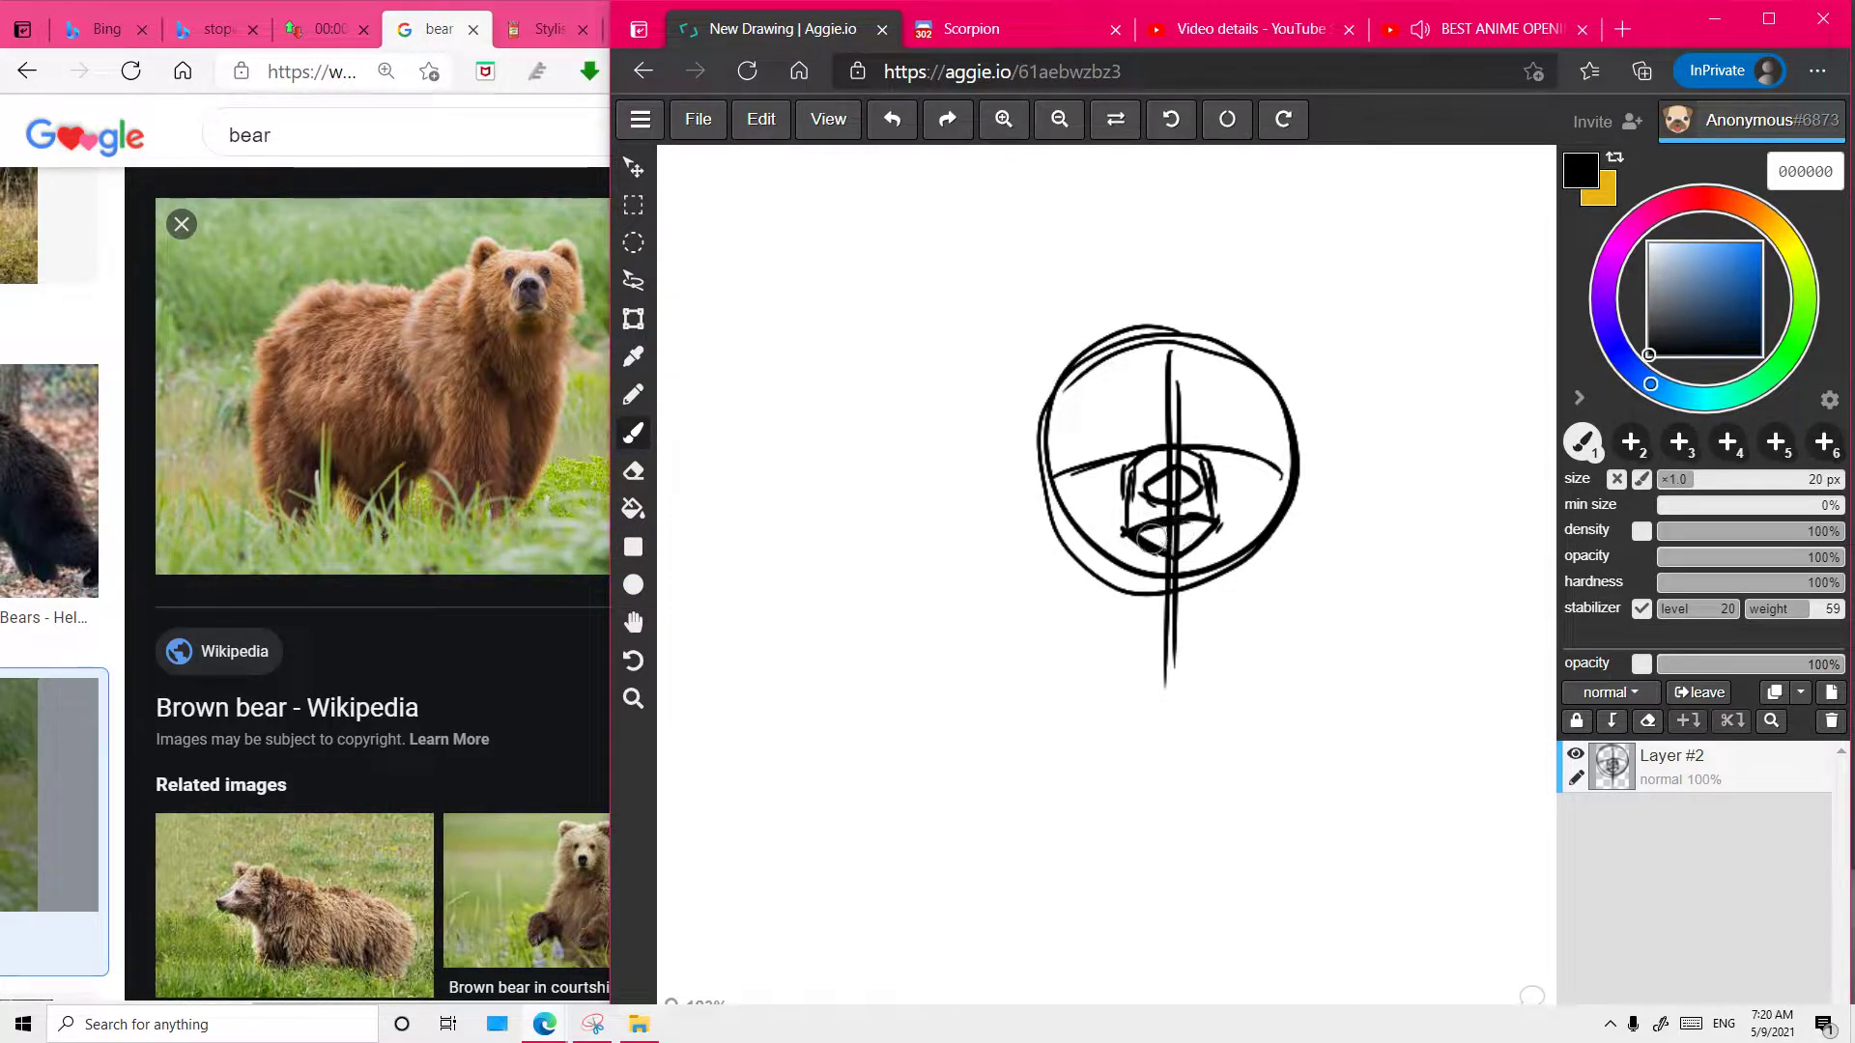
- Erase the guideline running through the nose and mouth, and redraw those features and the muzzle's side
{"action": "key", "text": "e"}
{"action": "mouse_move", "coordinate": [1149, 536]}
{"action": "left_mouse_down"}
{"action": "mouse_move", "coordinate": [1204, 519]}
{"action": "mouse_move", "coordinate": [1172, 548]}
{"action": "mouse_move", "coordinate": [1176, 473]}
{"action": "mouse_move", "coordinate": [1159, 521]}
{"action": "left_mouse_up"}
{"action": "key", "text": "b"}
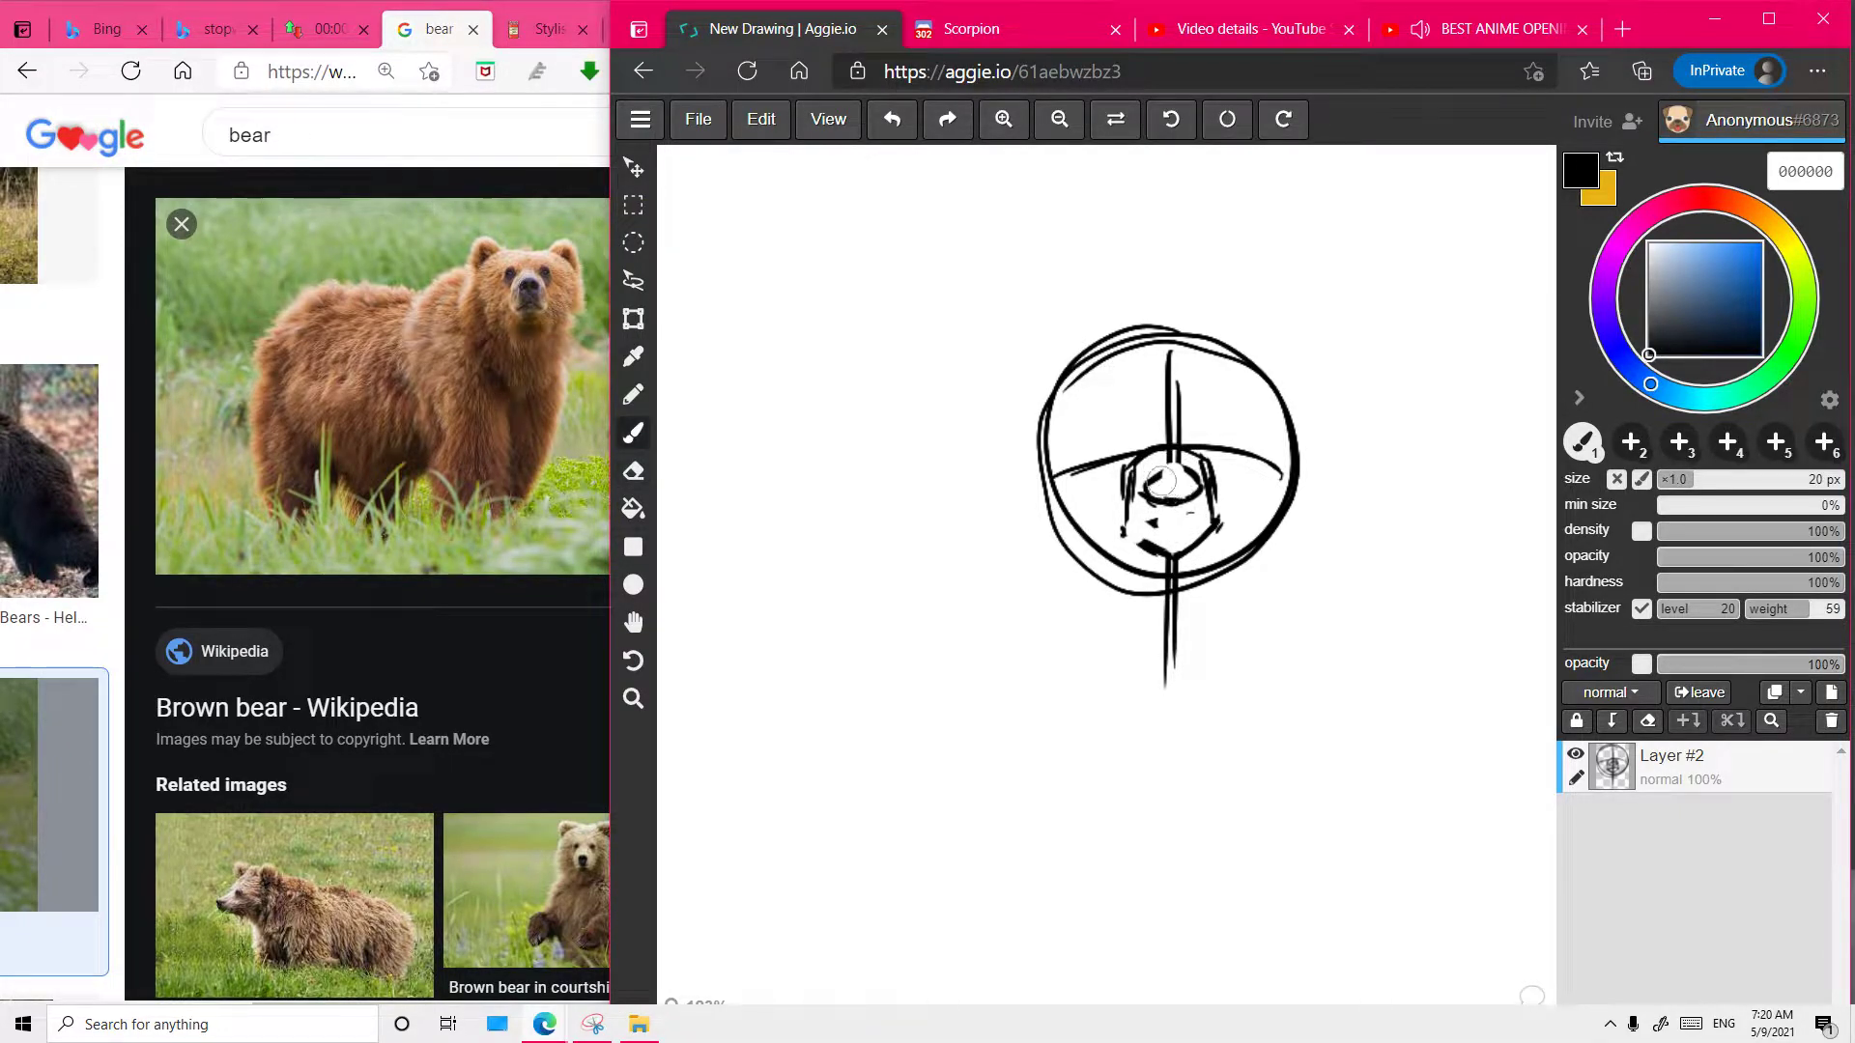
{"action": "left_click_drag", "start_coordinate": [1208, 464], "coordinate": [1214, 527]}
- Erase the guidelines around the muzzle and redraw the muzzle's top edge
{"action": "key", "text": "e"}
{"action": "key", "text": "e"}
{"action": "mouse_move", "coordinate": [1191, 431]}
{"action": "left_mouse_down"}
{"action": "mouse_move", "coordinate": [1154, 449]}
{"action": "mouse_move", "coordinate": [1173, 377]}
{"action": "left_mouse_up"}
{"action": "key", "text": "b"}
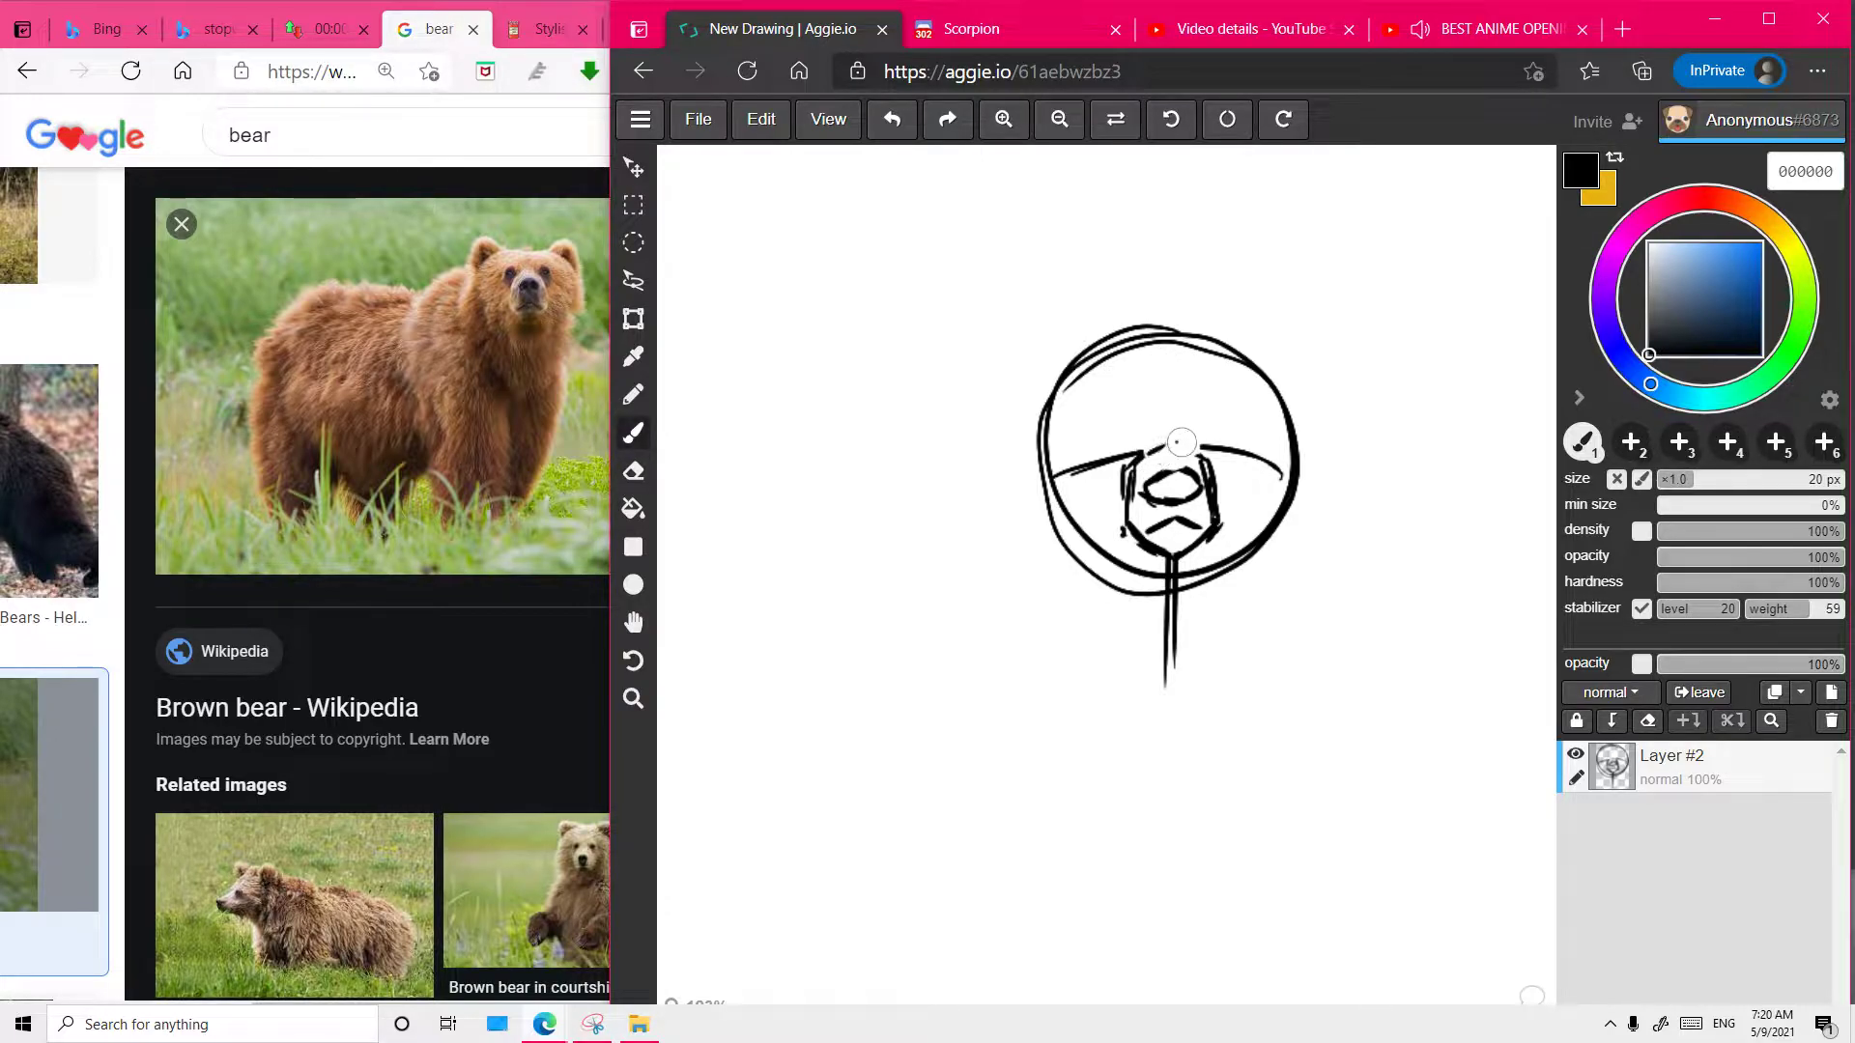
{"action": "mouse_move", "coordinate": [1167, 438]}
{"action": "left_mouse_down"}
{"action": "mouse_move", "coordinate": [1110, 509]}
{"action": "mouse_move", "coordinate": [1123, 451]}
{"action": "mouse_move", "coordinate": [1196, 439]}
{"action": "left_mouse_up"}
{"action": "key", "text": "e"}
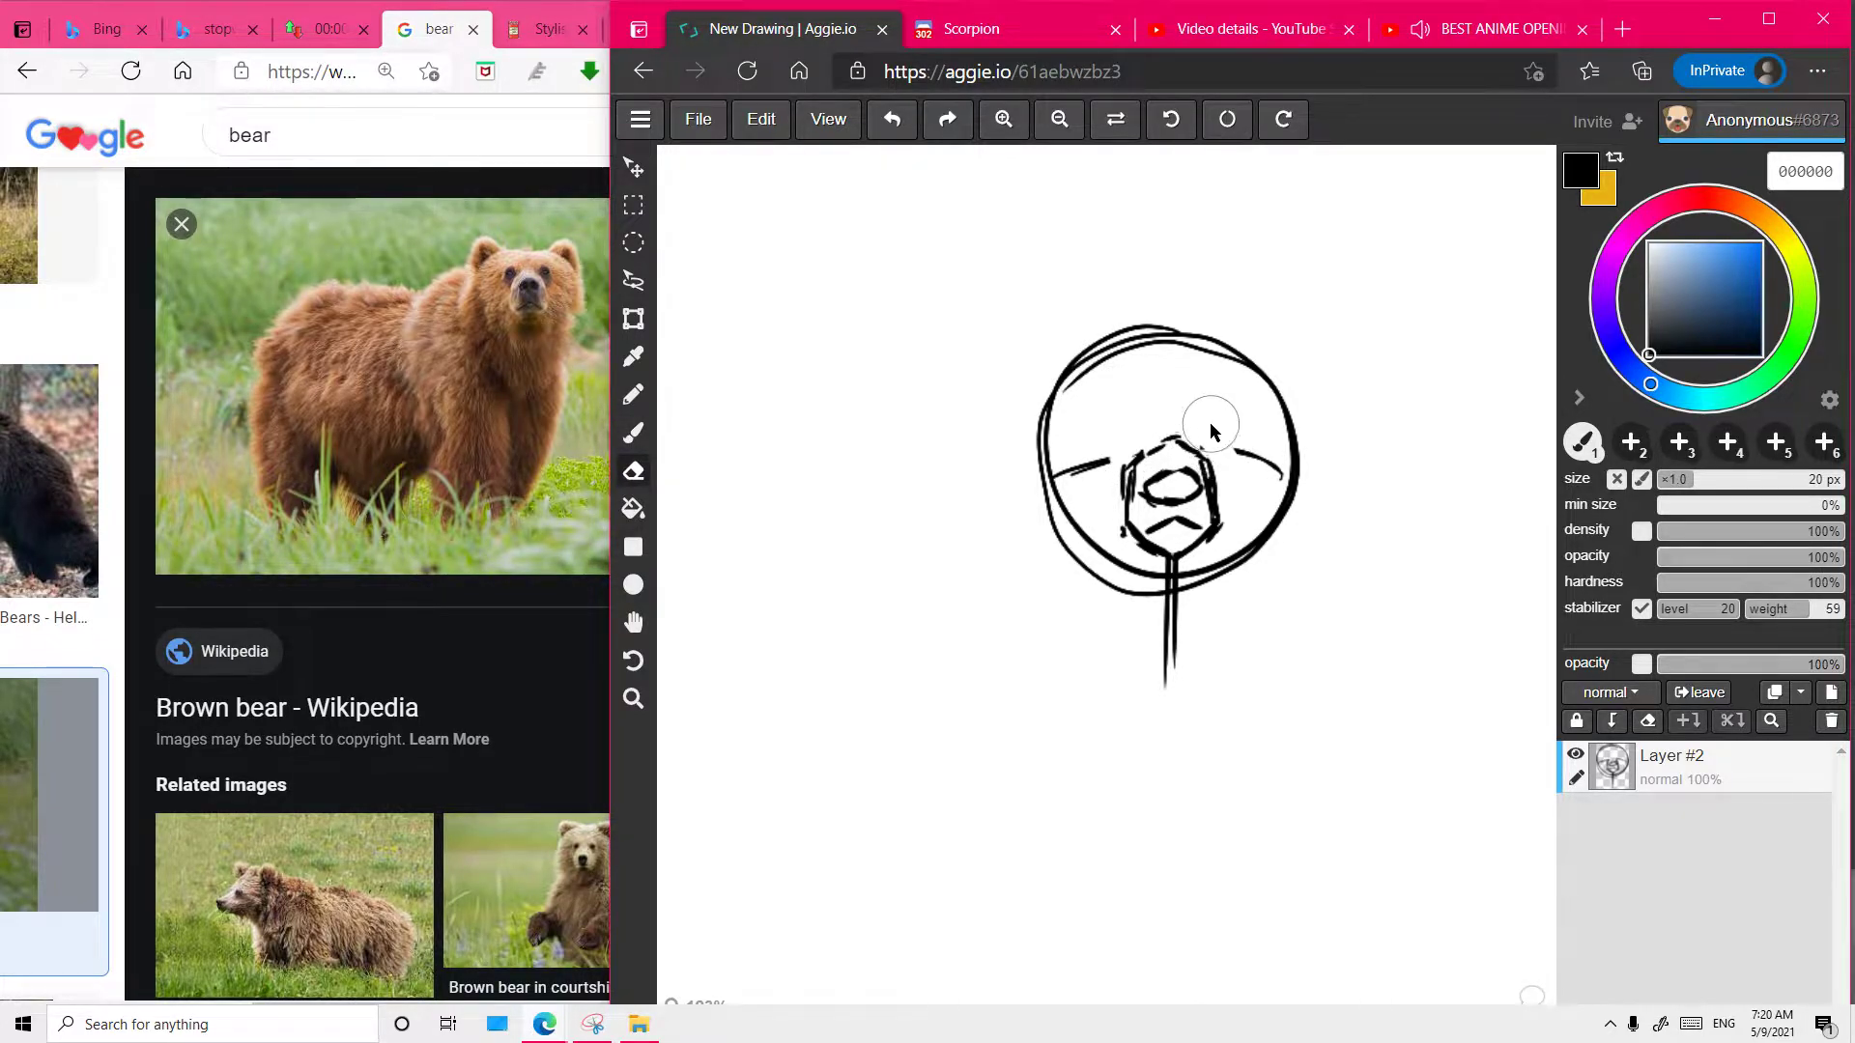
{"action": "left_click_drag", "start_coordinate": [1171, 568], "coordinate": [1171, 570]}
- Draw a curved eye on each side of the muzzle's top
{"action": "key", "text": "b"}
{"action": "mouse_move", "coordinate": [1141, 452]}
{"action": "left_mouse_down"}
{"action": "mouse_move", "coordinate": [1105, 435]}
{"action": "mouse_move", "coordinate": [1097, 477]}
{"action": "mouse_move", "coordinate": [1247, 464]}
{"action": "left_mouse_up"}
{"action": "key", "text": "ctrl+z"}
{"action": "key", "text": "ctrl+z"}
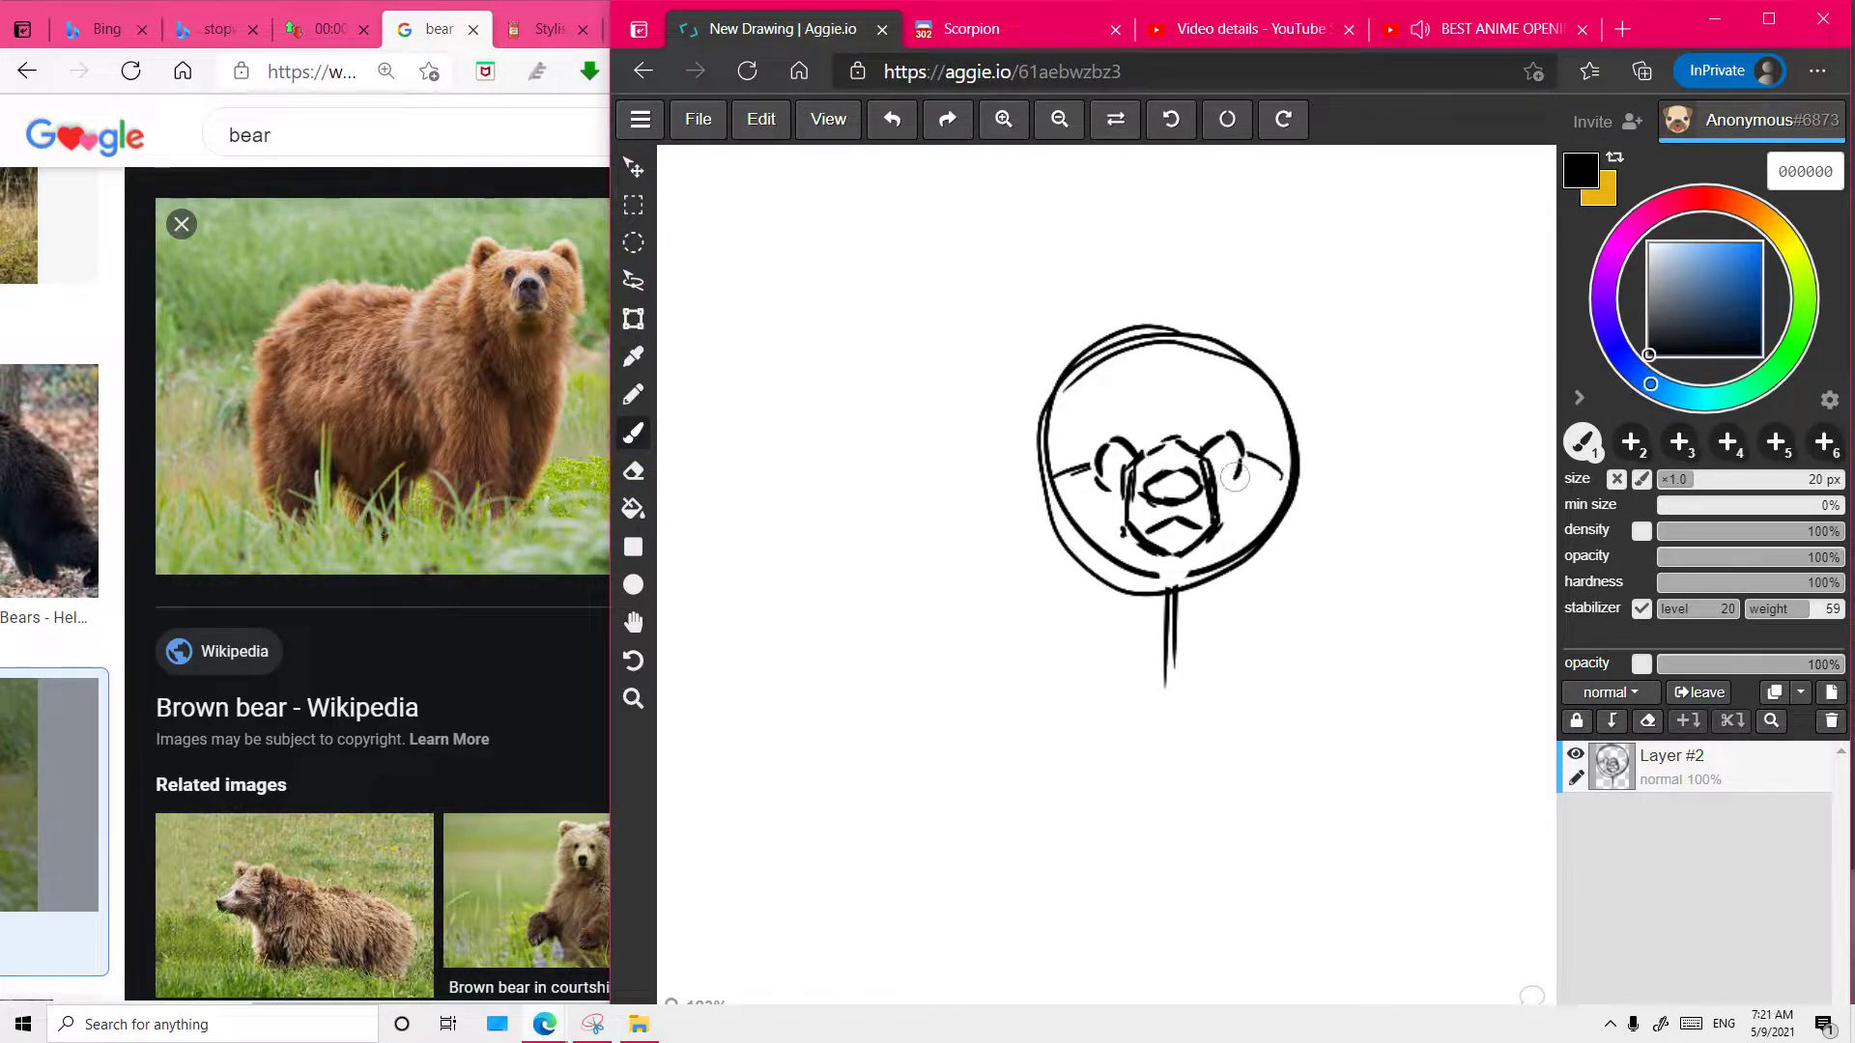
- Erase the leftover horizontal guideline beside both eyes
{"action": "key", "text": "e"}
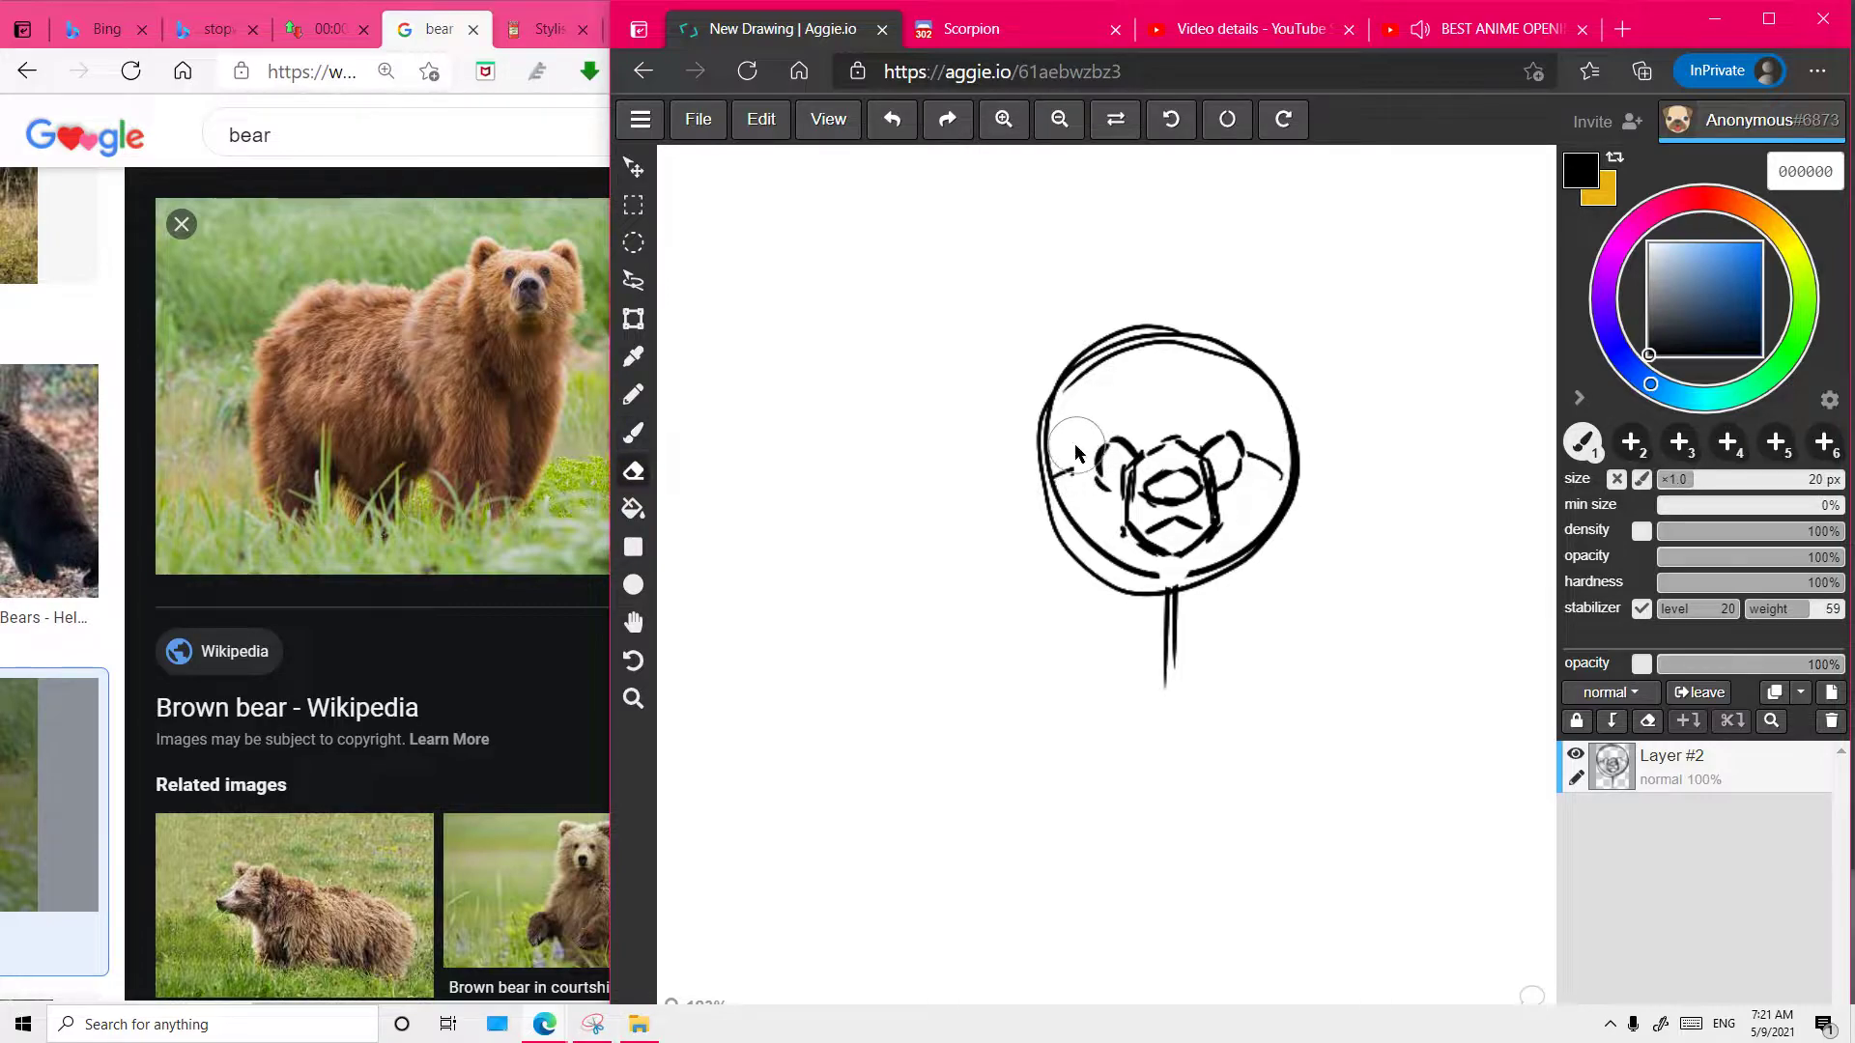
{"action": "key", "text": "b"}
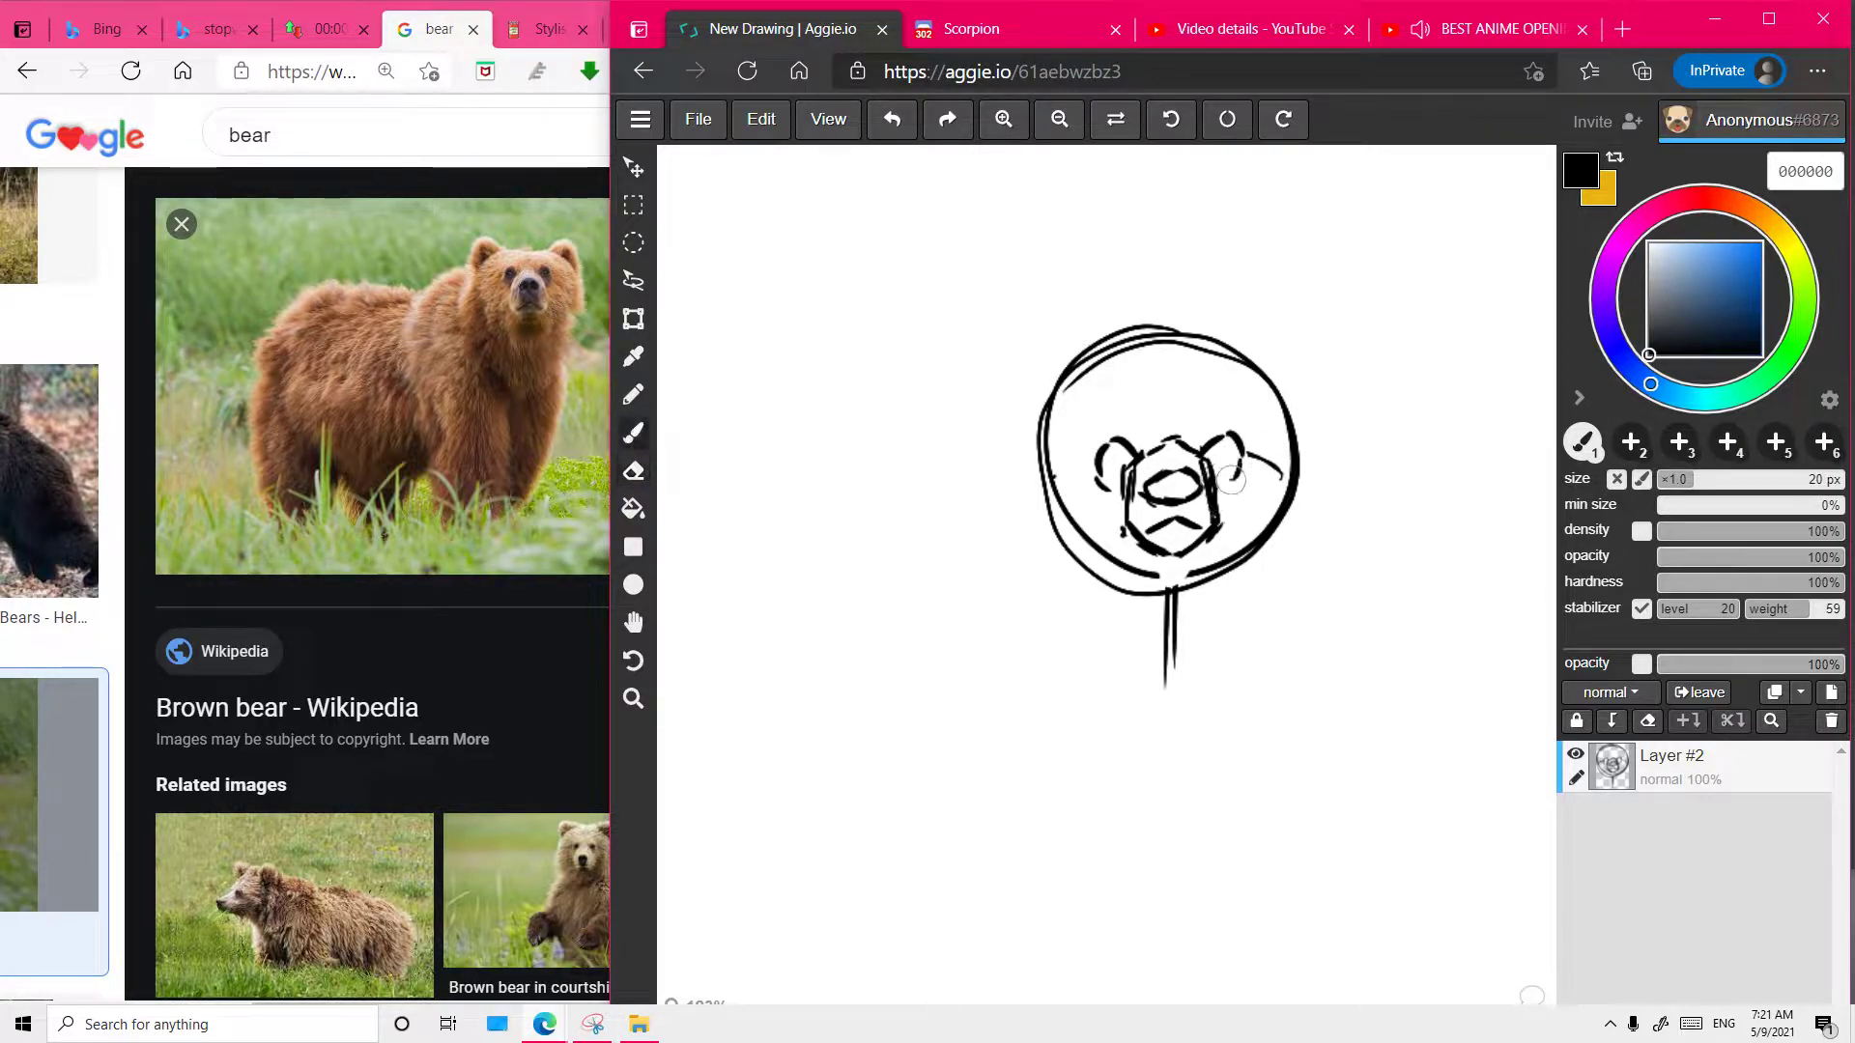
{"action": "key", "text": "e"}
{"action": "left_click_drag", "start_coordinate": [1255, 456], "coordinate": [1277, 483]}
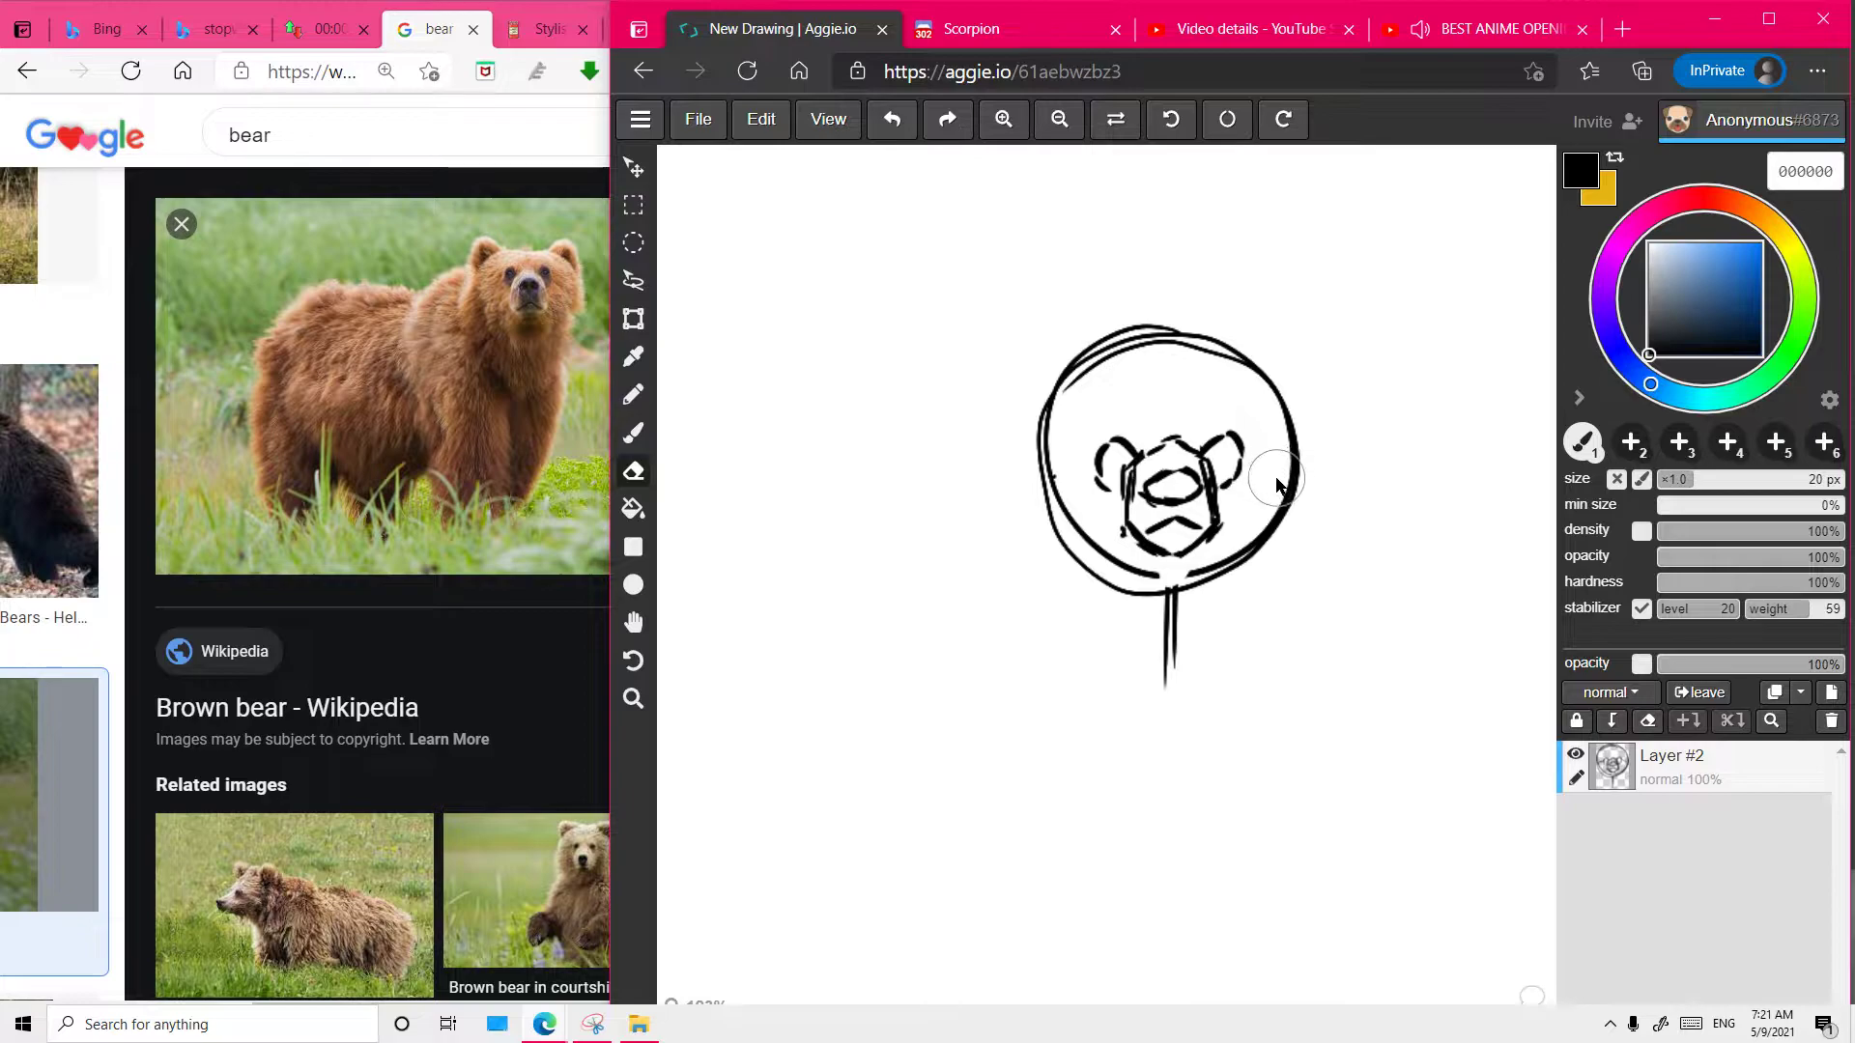
- Erase the lower part of the head circle beneath the muzzle
{"action": "mouse_move", "coordinate": [1190, 601]}
{"action": "left_mouse_down"}
{"action": "mouse_move", "coordinate": [1213, 573]}
{"action": "mouse_move", "coordinate": [1105, 608]}
{"action": "left_mouse_up"}
{"action": "key", "text": "b"}
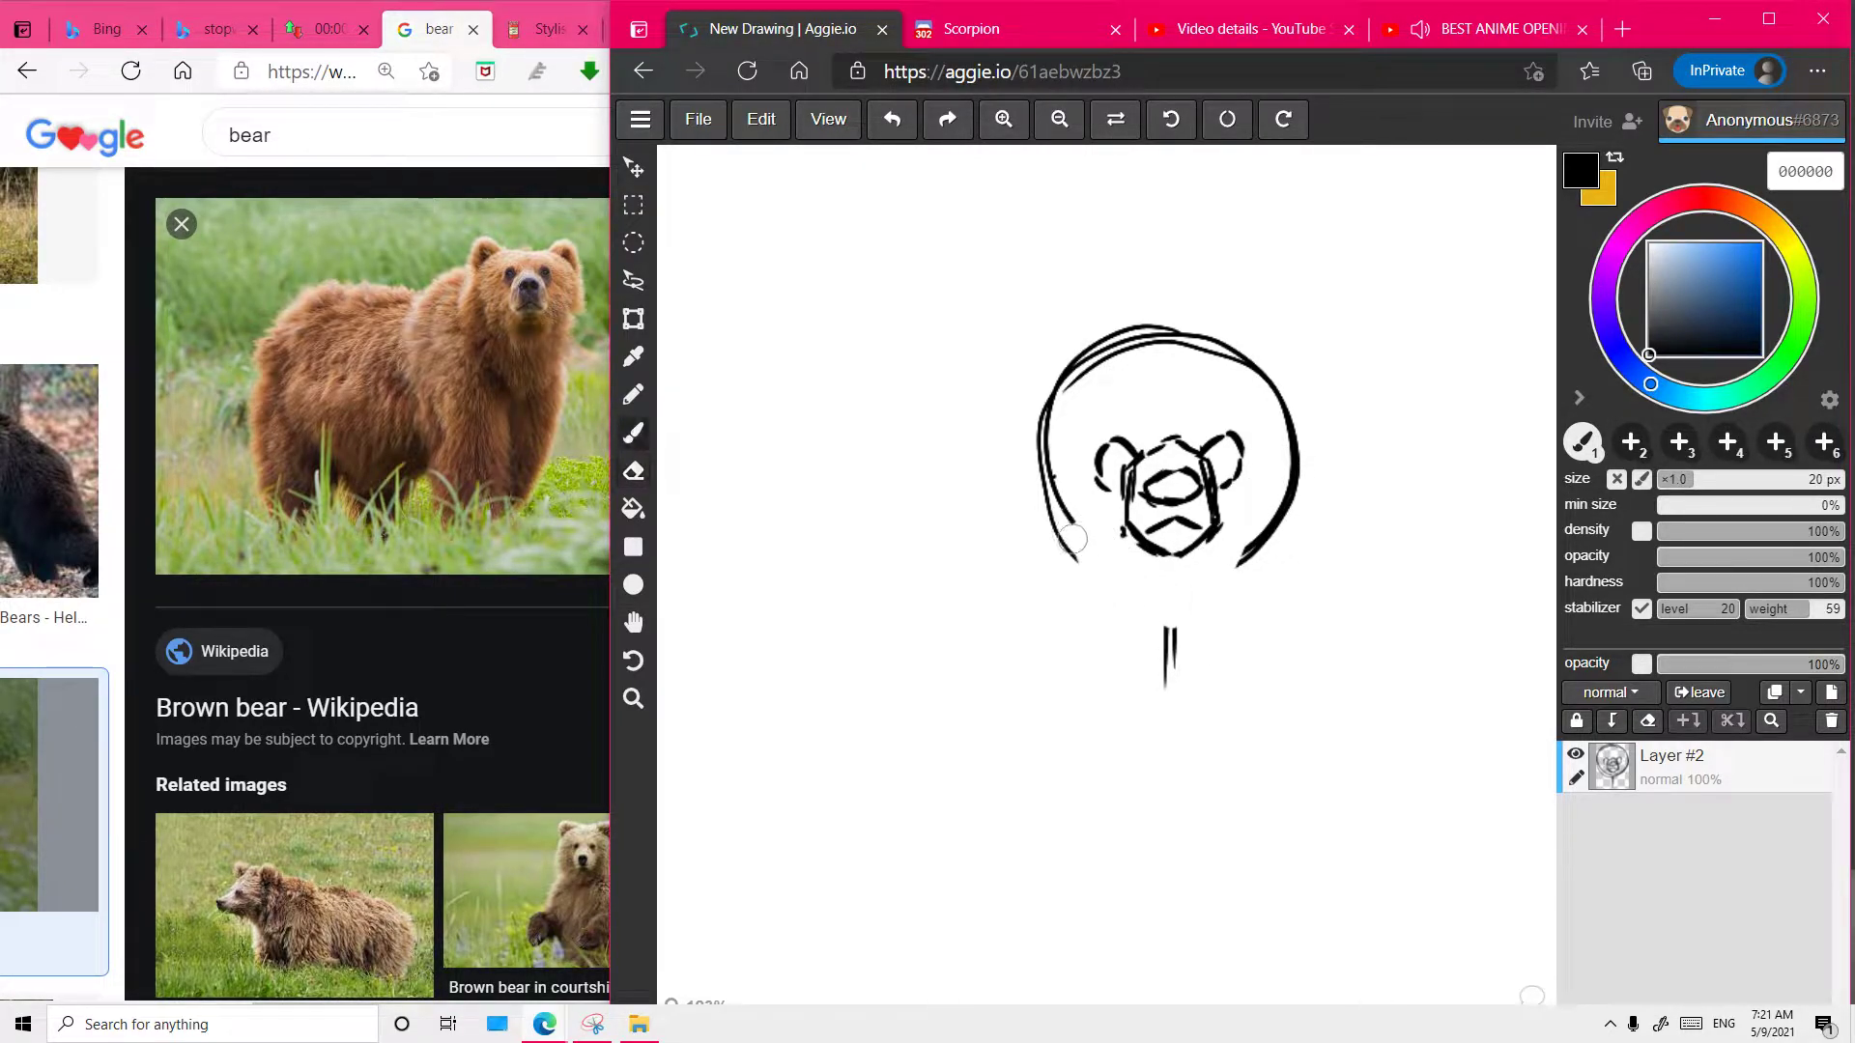
{"action": "key", "text": "e"}
{"action": "left_click_drag", "start_coordinate": [1053, 509], "coordinate": [1062, 546]}
{"action": "left_click_drag", "start_coordinate": [1241, 565], "coordinate": [1270, 529]}
- Draw jagged fur along the left cheek and down to the chin
{"action": "key", "text": "b"}
{"action": "mouse_move", "coordinate": [1041, 471]}
{"action": "left_mouse_down"}
{"action": "mouse_move", "coordinate": [1055, 542]}
{"action": "mouse_move", "coordinate": [1072, 529]}
{"action": "mouse_move", "coordinate": [1060, 539]}
{"action": "mouse_move", "coordinate": [1139, 600]}
{"action": "mouse_move", "coordinate": [1146, 632]}
{"action": "left_mouse_up"}
{"action": "key", "text": "ctrl+z"}
{"action": "key", "text": "ctrl+z"}
{"action": "key", "text": "ctrl+z"}
{"action": "mouse_move", "coordinate": [1121, 559]}
{"action": "left_mouse_down"}
{"action": "mouse_move", "coordinate": [1137, 608]}
{"action": "mouse_move", "coordinate": [1190, 641]}
{"action": "left_mouse_up"}
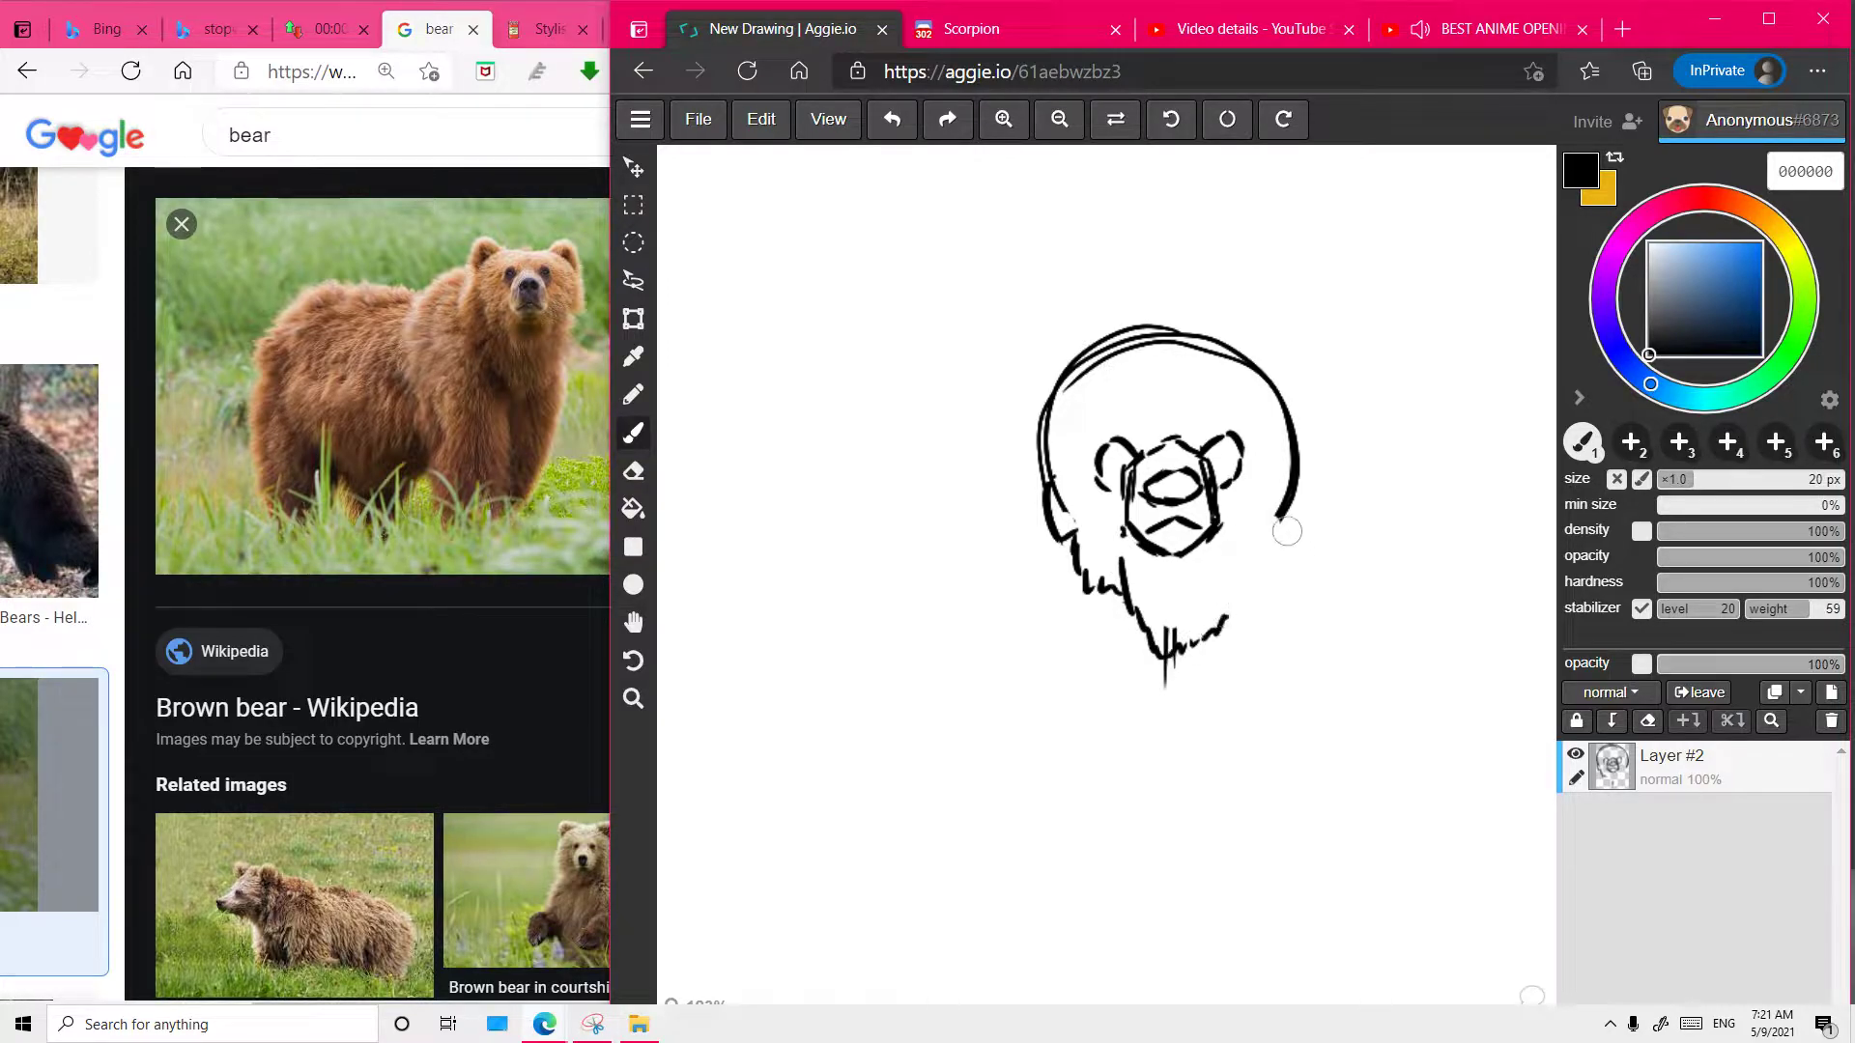
- Draw matching jagged fur down the right cheek towards the chin
{"action": "mouse_move", "coordinate": [1293, 497]}
{"action": "left_mouse_down"}
{"action": "mouse_move", "coordinate": [1294, 576]}
{"action": "mouse_move", "coordinate": [1238, 598]}
{"action": "mouse_move", "coordinate": [1242, 581]}
{"action": "mouse_move", "coordinate": [1240, 607]}
{"action": "mouse_move", "coordinate": [1240, 564]}
{"action": "mouse_move", "coordinate": [1220, 627]}
{"action": "mouse_move", "coordinate": [1222, 554]}
{"action": "mouse_move", "coordinate": [1214, 618]}
{"action": "left_mouse_up"}
{"action": "key", "text": "ctrl+z"}
{"action": "key", "text": "e"}
{"action": "key", "text": "b"}
{"action": "key", "text": "ctrl+z"}
{"action": "key", "text": "ctrl+z"}
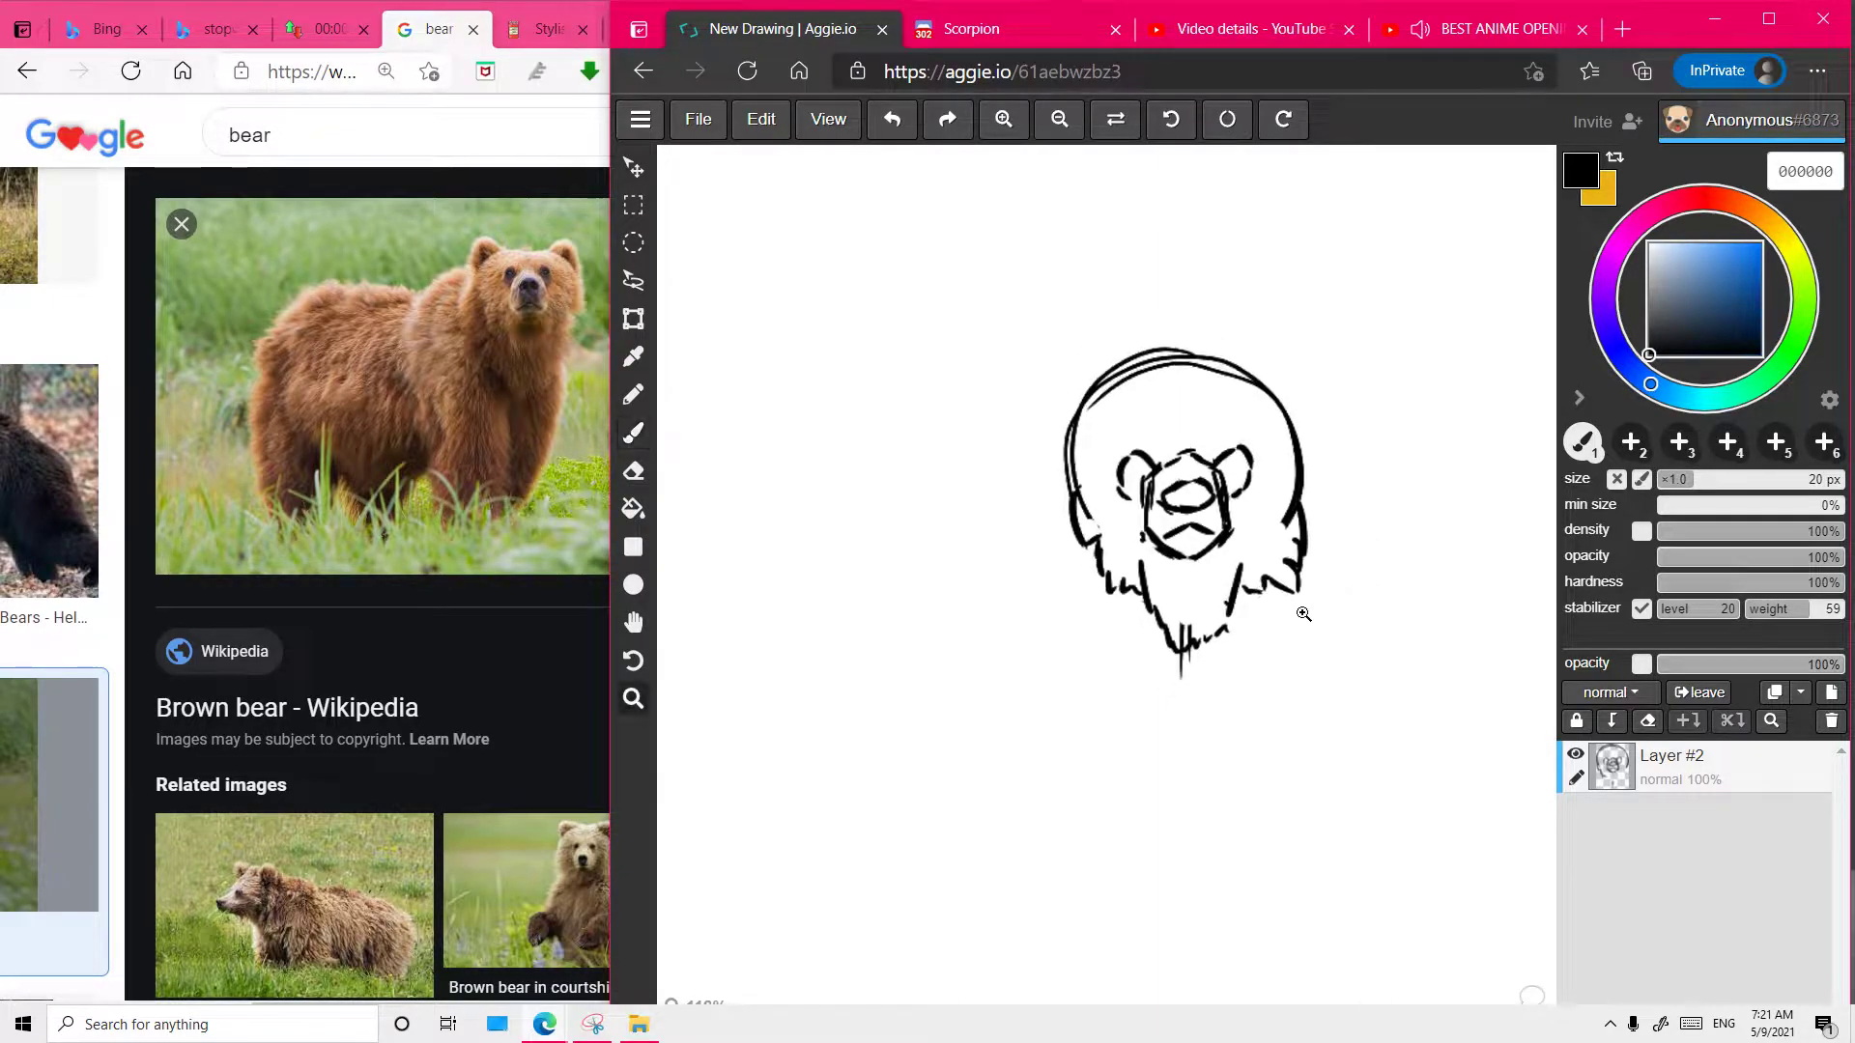
- Erase the smooth circle outline along both sides of the head
{"action": "key", "text": "e"}
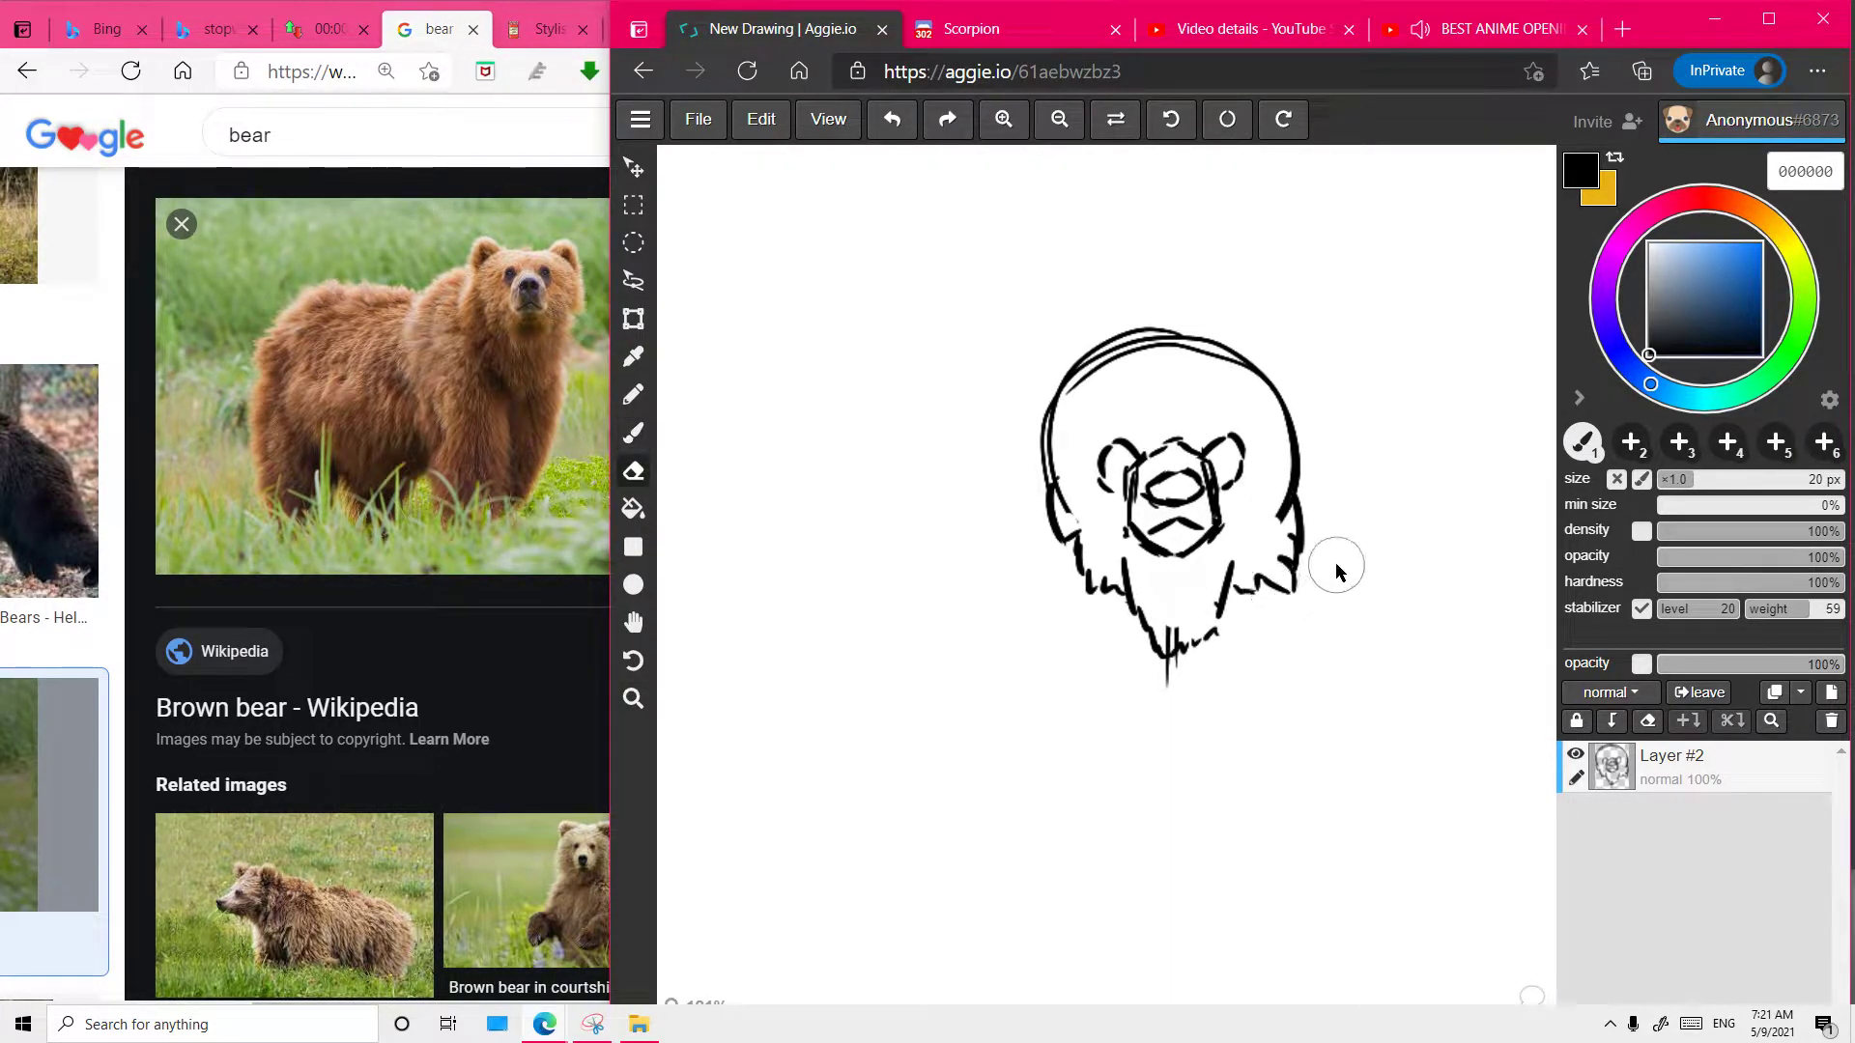
{"action": "mouse_move", "coordinate": [1304, 465]}
{"action": "left_mouse_down"}
{"action": "mouse_move", "coordinate": [1276, 526]}
{"action": "mouse_move", "coordinate": [1298, 501]}
{"action": "left_mouse_up"}
{"action": "mouse_move", "coordinate": [1074, 481]}
{"action": "left_mouse_down"}
{"action": "mouse_move", "coordinate": [1054, 468]}
{"action": "mouse_move", "coordinate": [1047, 512]}
{"action": "left_mouse_up"}
{"action": "key", "text": "b"}
{"action": "key", "text": "e"}
{"action": "left_click_drag", "start_coordinate": [1316, 532], "coordinate": [1301, 546]}
{"action": "key", "text": "b"}
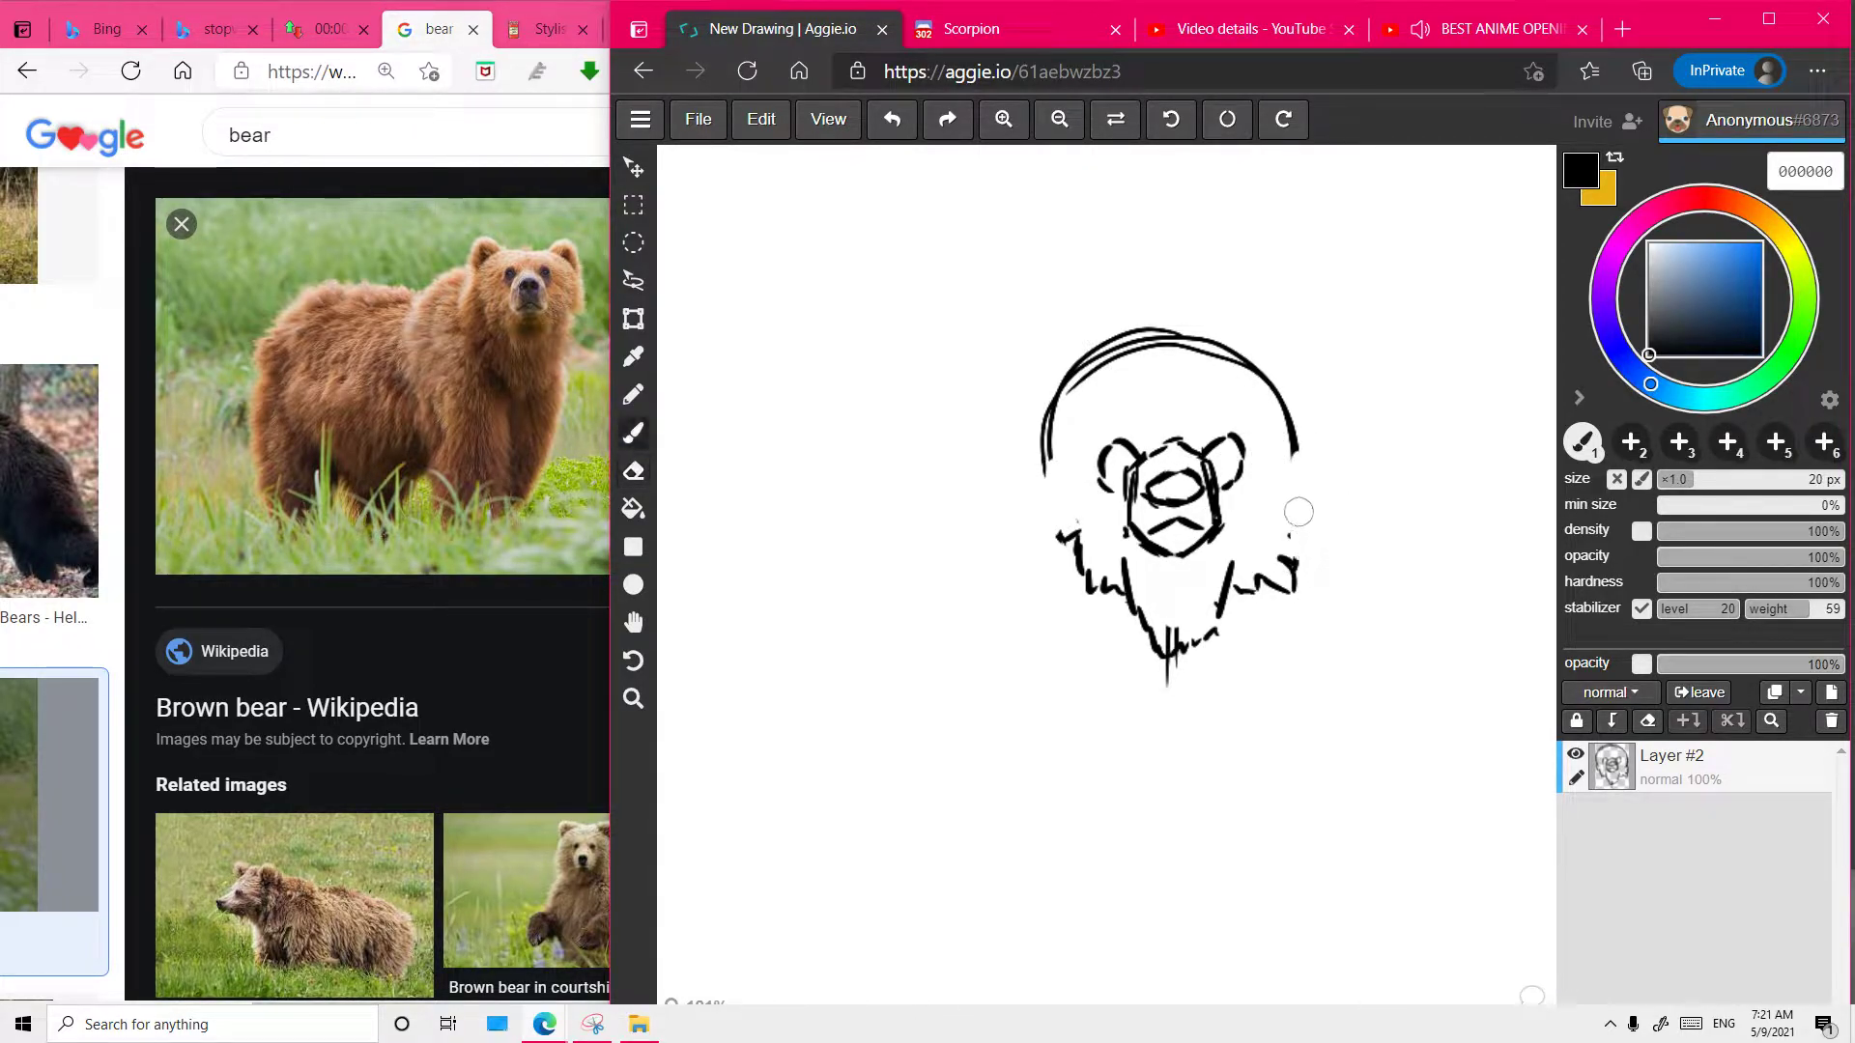
- Fill in both sides of the head with jagged fur strokes joining the cheeks
{"action": "key", "text": "ctrl+z"}
{"action": "left_click_drag", "start_coordinate": [1061, 526], "coordinate": [1055, 546]}
{"action": "left_click_drag", "start_coordinate": [1294, 417], "coordinate": [1314, 517]}
{"action": "key", "text": "e"}
{"action": "key", "text": "b"}
{"action": "mouse_move", "coordinate": [1045, 429]}
{"action": "left_mouse_down"}
{"action": "mouse_move", "coordinate": [1034, 479]}
{"action": "mouse_move", "coordinate": [1051, 504]}
{"action": "left_mouse_up"}
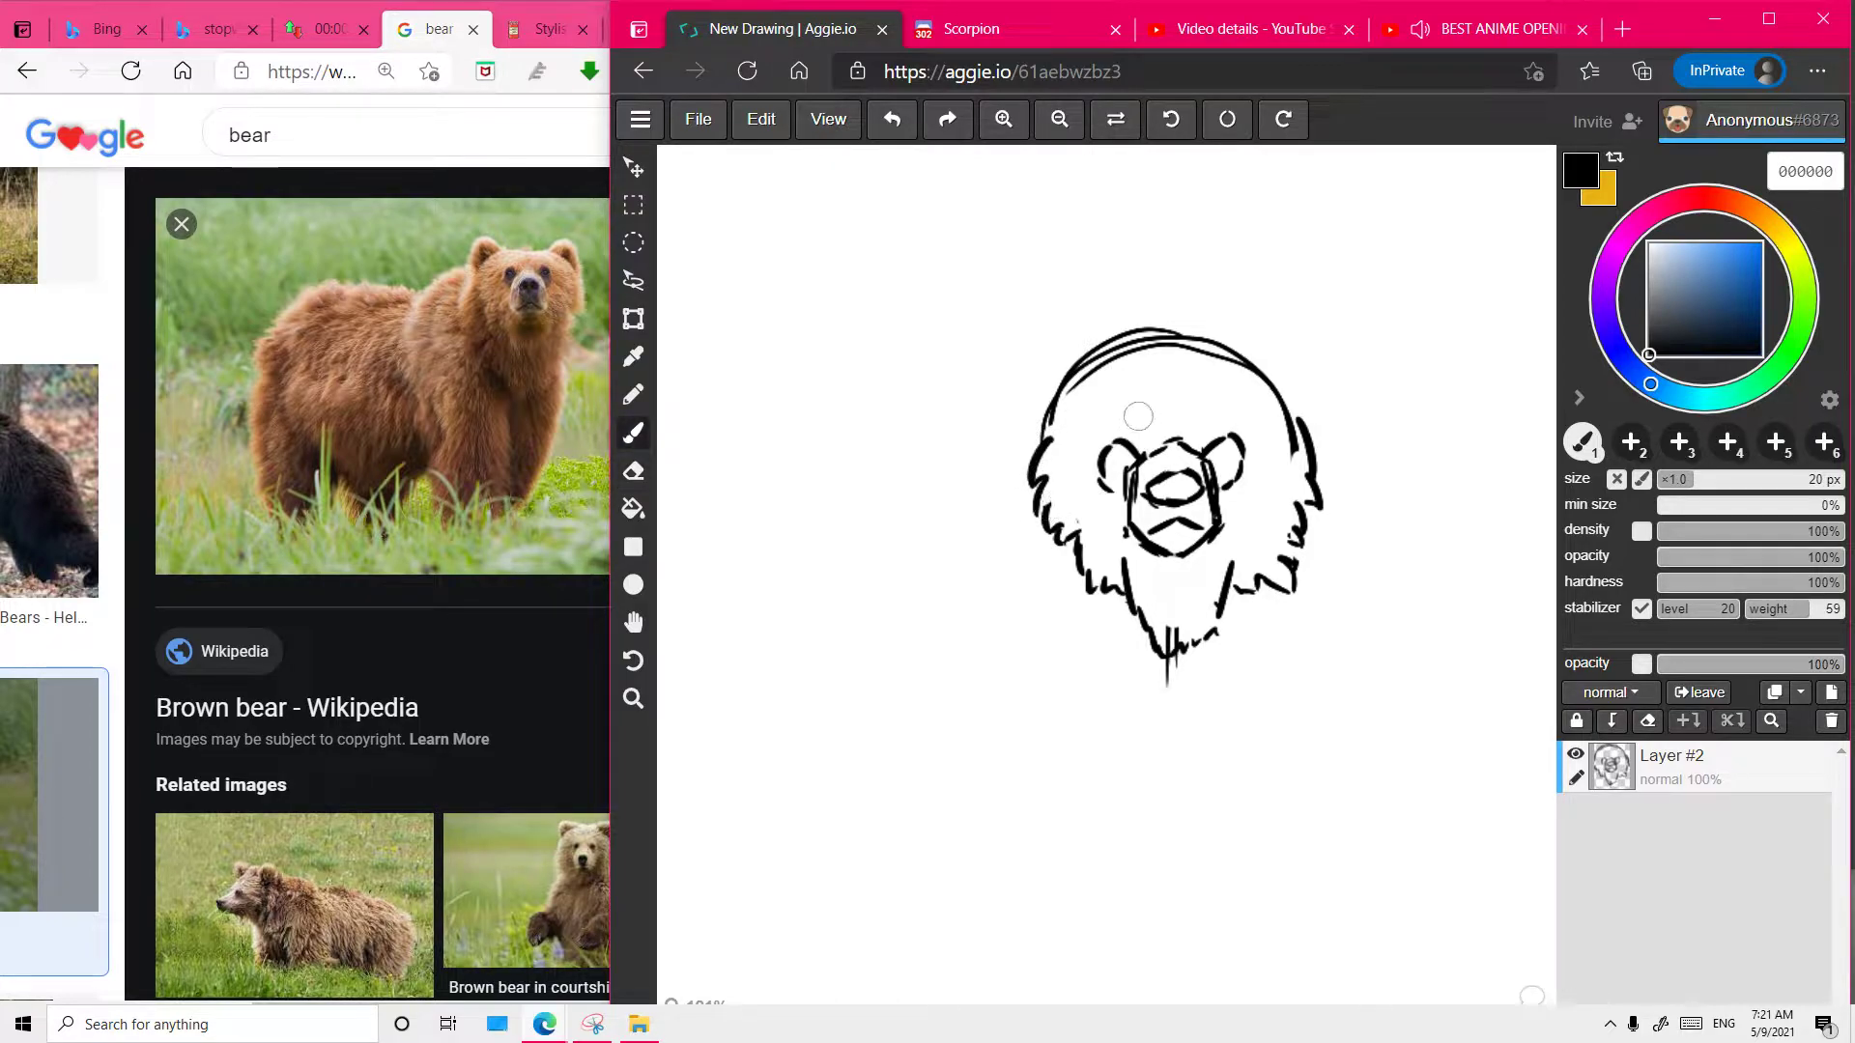
- Erase the circle's top and redraw the forehead as two curves meeting in a central dip
{"action": "key", "text": "e"}
{"action": "mouse_move", "coordinate": [1131, 354]}
{"action": "left_mouse_down"}
{"action": "mouse_move", "coordinate": [1201, 354]}
{"action": "mouse_move", "coordinate": [1114, 328]}
{"action": "mouse_move", "coordinate": [1222, 358]}
{"action": "mouse_move", "coordinate": [1062, 366]}
{"action": "mouse_move", "coordinate": [1103, 374]}
{"action": "mouse_move", "coordinate": [1068, 392]}
{"action": "mouse_move", "coordinate": [1113, 357]}
{"action": "mouse_move", "coordinate": [1264, 389]}
{"action": "left_mouse_up"}
{"action": "key", "text": "b"}
{"action": "key", "text": "e"}
{"action": "key", "text": "b"}
- Rework the upper sides of the head outline with jagged fur strokes
{"action": "left_click_drag", "start_coordinate": [1283, 363], "coordinate": [1305, 411]}
{"action": "key", "text": "e"}
{"action": "key", "text": "b"}
{"action": "left_click_drag", "start_coordinate": [1048, 422], "coordinate": [1036, 456]}
{"action": "key", "text": "e"}
{"action": "left_click_drag", "start_coordinate": [1289, 379], "coordinate": [1315, 422]}
{"action": "key", "text": "b"}
{"action": "key", "text": "e"}
- Clean up the chin and lower cheeks, redrawing them as a pointed, furry beard
{"action": "mouse_move", "coordinate": [1172, 683]}
{"action": "left_mouse_down"}
{"action": "mouse_move", "coordinate": [1163, 640]}
{"action": "mouse_move", "coordinate": [1148, 648]}
{"action": "mouse_move", "coordinate": [1188, 663]}
{"action": "left_mouse_up"}
{"action": "key", "text": "b"}
{"action": "key", "text": "e"}
{"action": "mouse_move", "coordinate": [1145, 591]}
{"action": "left_mouse_down"}
{"action": "mouse_move", "coordinate": [1129, 627]}
{"action": "mouse_move", "coordinate": [1216, 636]}
{"action": "left_mouse_up"}
{"action": "key", "text": "b"}
{"action": "key", "text": "e"}
{"action": "mouse_move", "coordinate": [1239, 572]}
{"action": "left_mouse_down"}
{"action": "mouse_move", "coordinate": [1230, 623]}
{"action": "mouse_move", "coordinate": [1295, 628]}
{"action": "mouse_move", "coordinate": [1353, 571]}
{"action": "mouse_move", "coordinate": [1334, 606]}
{"action": "left_mouse_up"}
{"action": "key", "text": "b"}
- Draw two rounded ears with inner lines on top of the head
{"action": "key", "text": "ctrl+space"}
{"action": "key", "text": "space"}
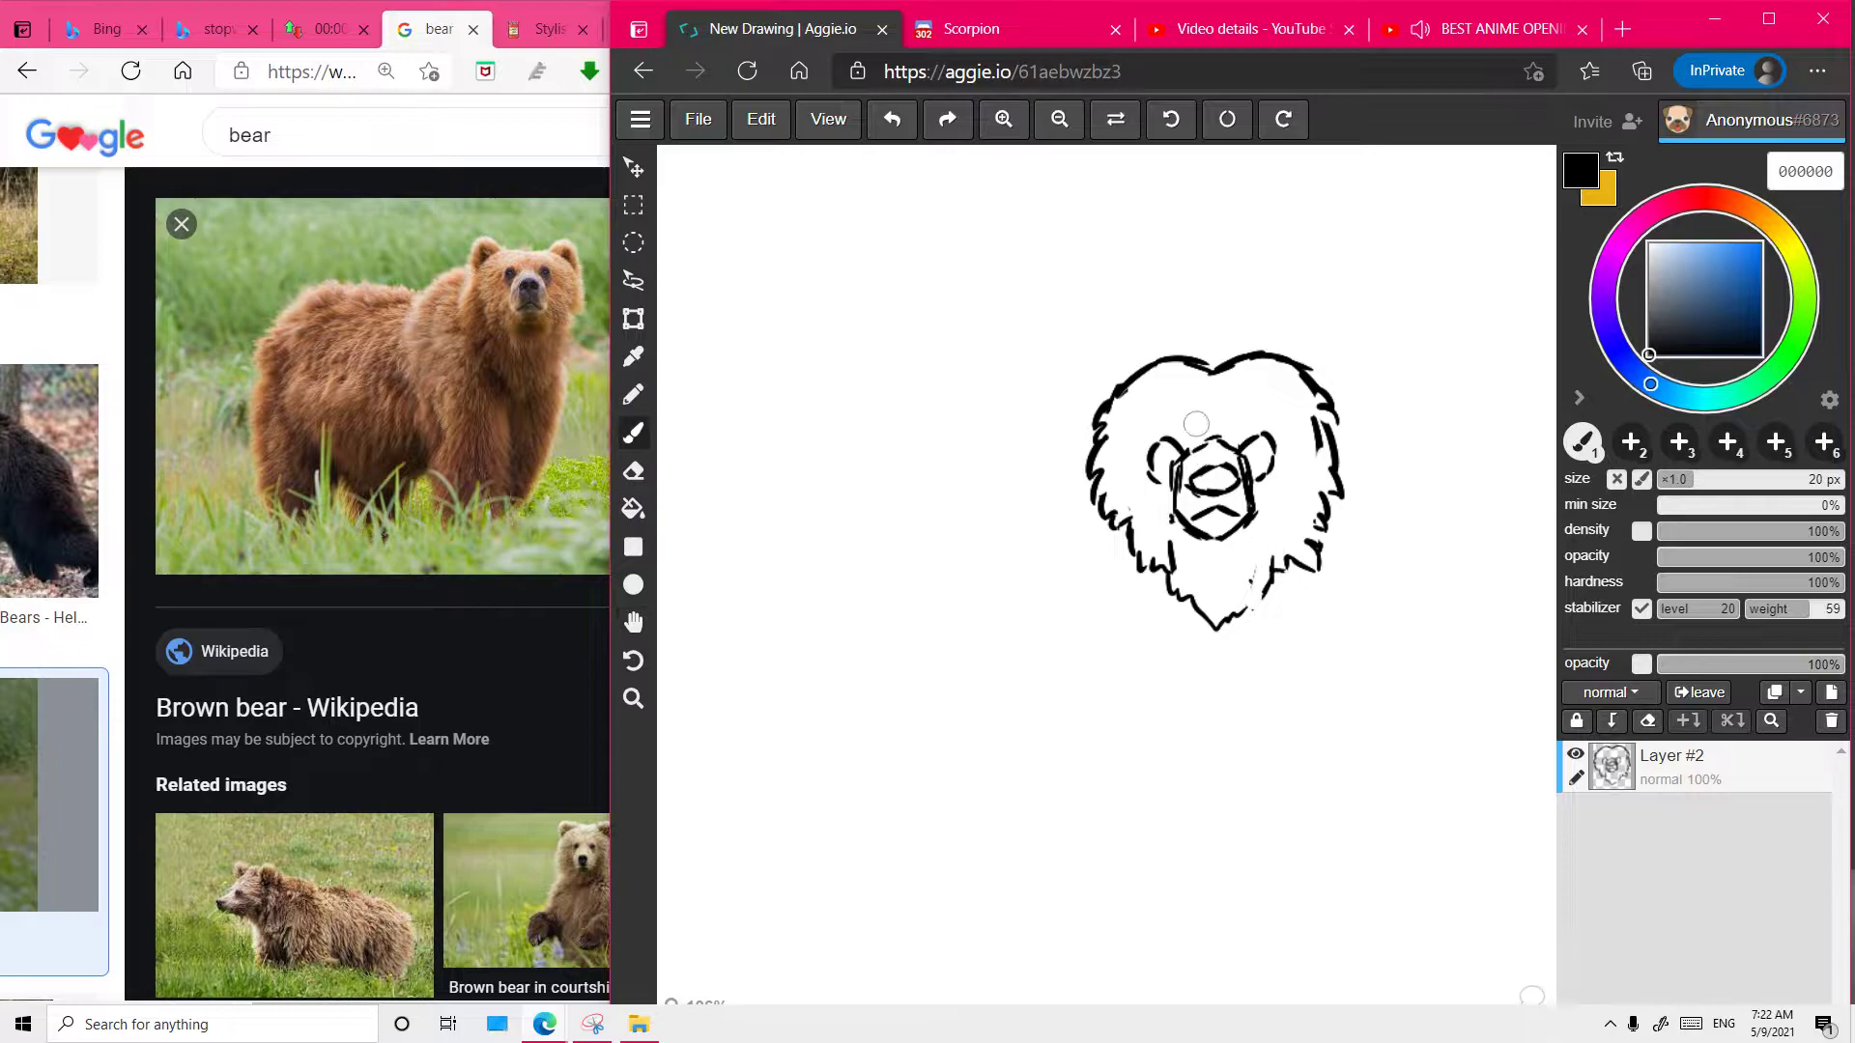
{"action": "mouse_move", "coordinate": [1153, 368]}
{"action": "left_mouse_down"}
{"action": "mouse_move", "coordinate": [1108, 345]}
{"action": "mouse_move", "coordinate": [1097, 400]}
{"action": "left_mouse_up"}
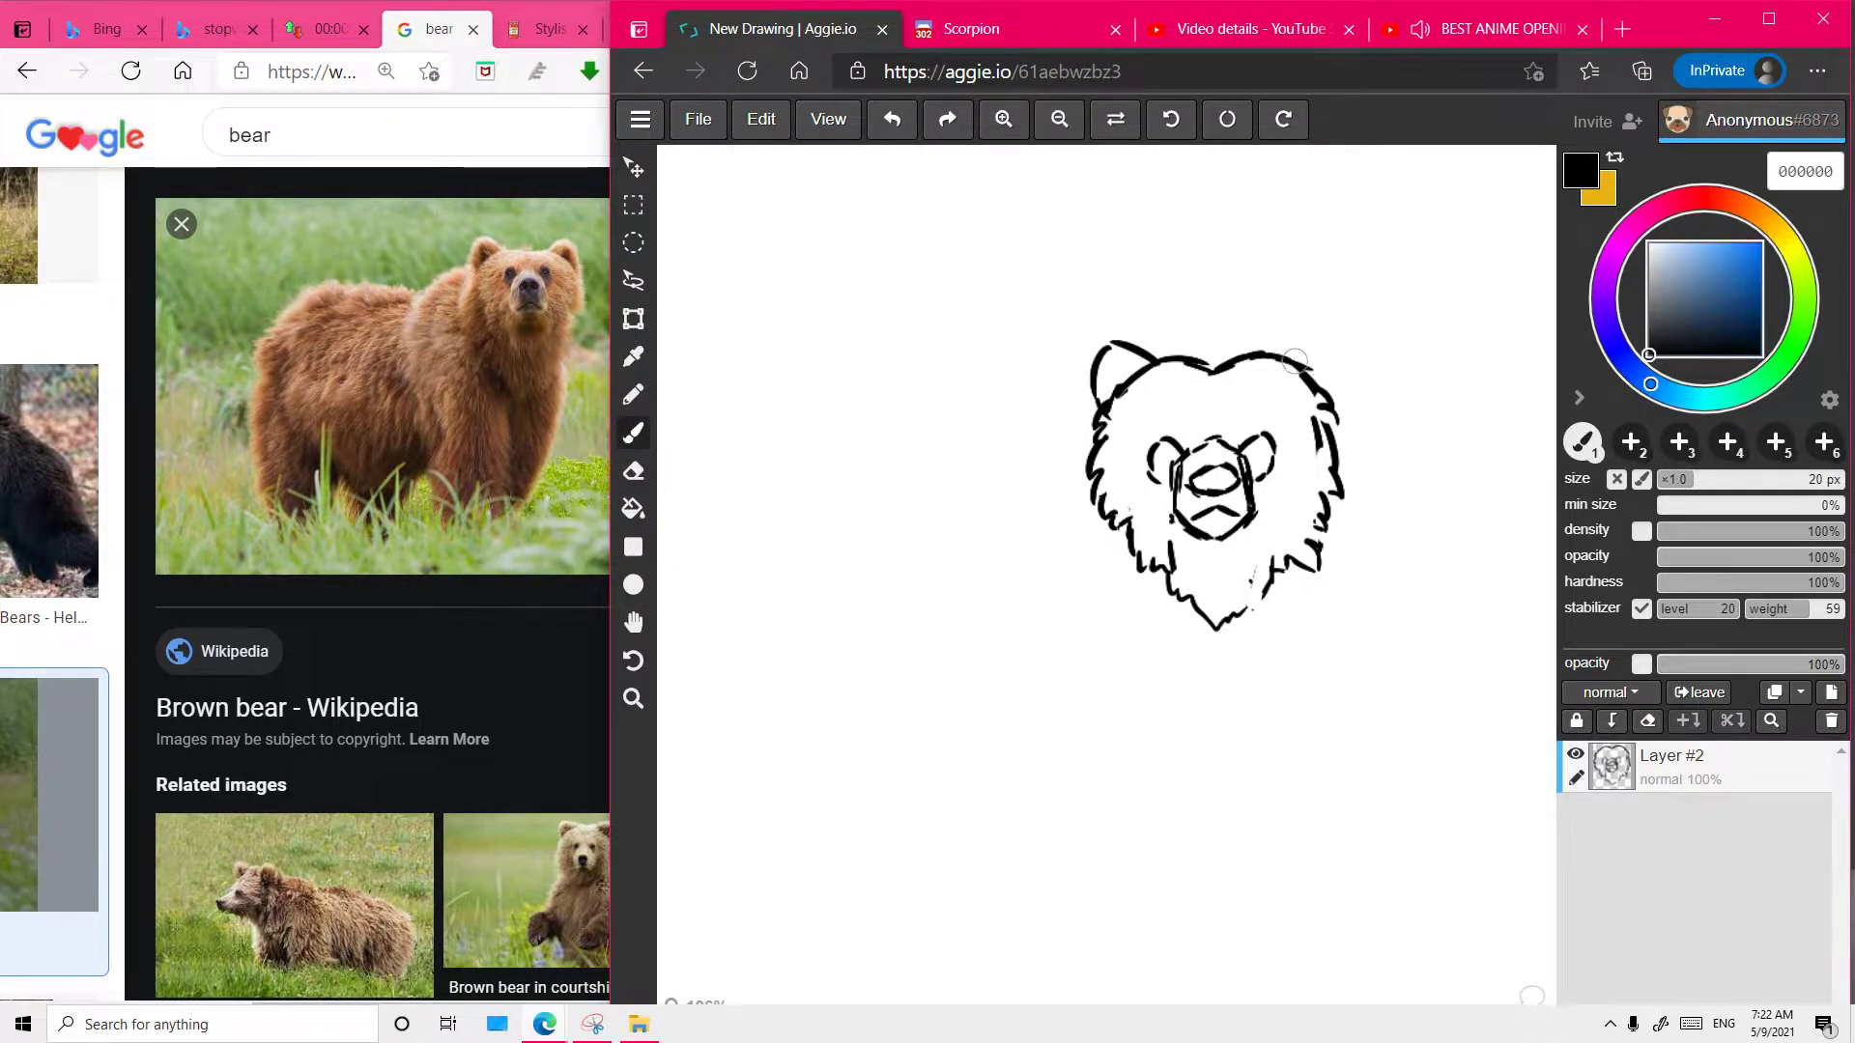
{"action": "left_click_drag", "start_coordinate": [1286, 360], "coordinate": [1340, 339]}
{"action": "mouse_move", "coordinate": [1339, 408]}
{"action": "left_mouse_down"}
{"action": "mouse_move", "coordinate": [1361, 426]}
{"action": "mouse_move", "coordinate": [1364, 379]}
{"action": "mouse_move", "coordinate": [1342, 379]}
{"action": "left_mouse_up"}
{"action": "key", "text": "e"}
{"action": "key", "text": "b"}
{"action": "key", "text": "e"}
{"action": "key", "text": "b"}
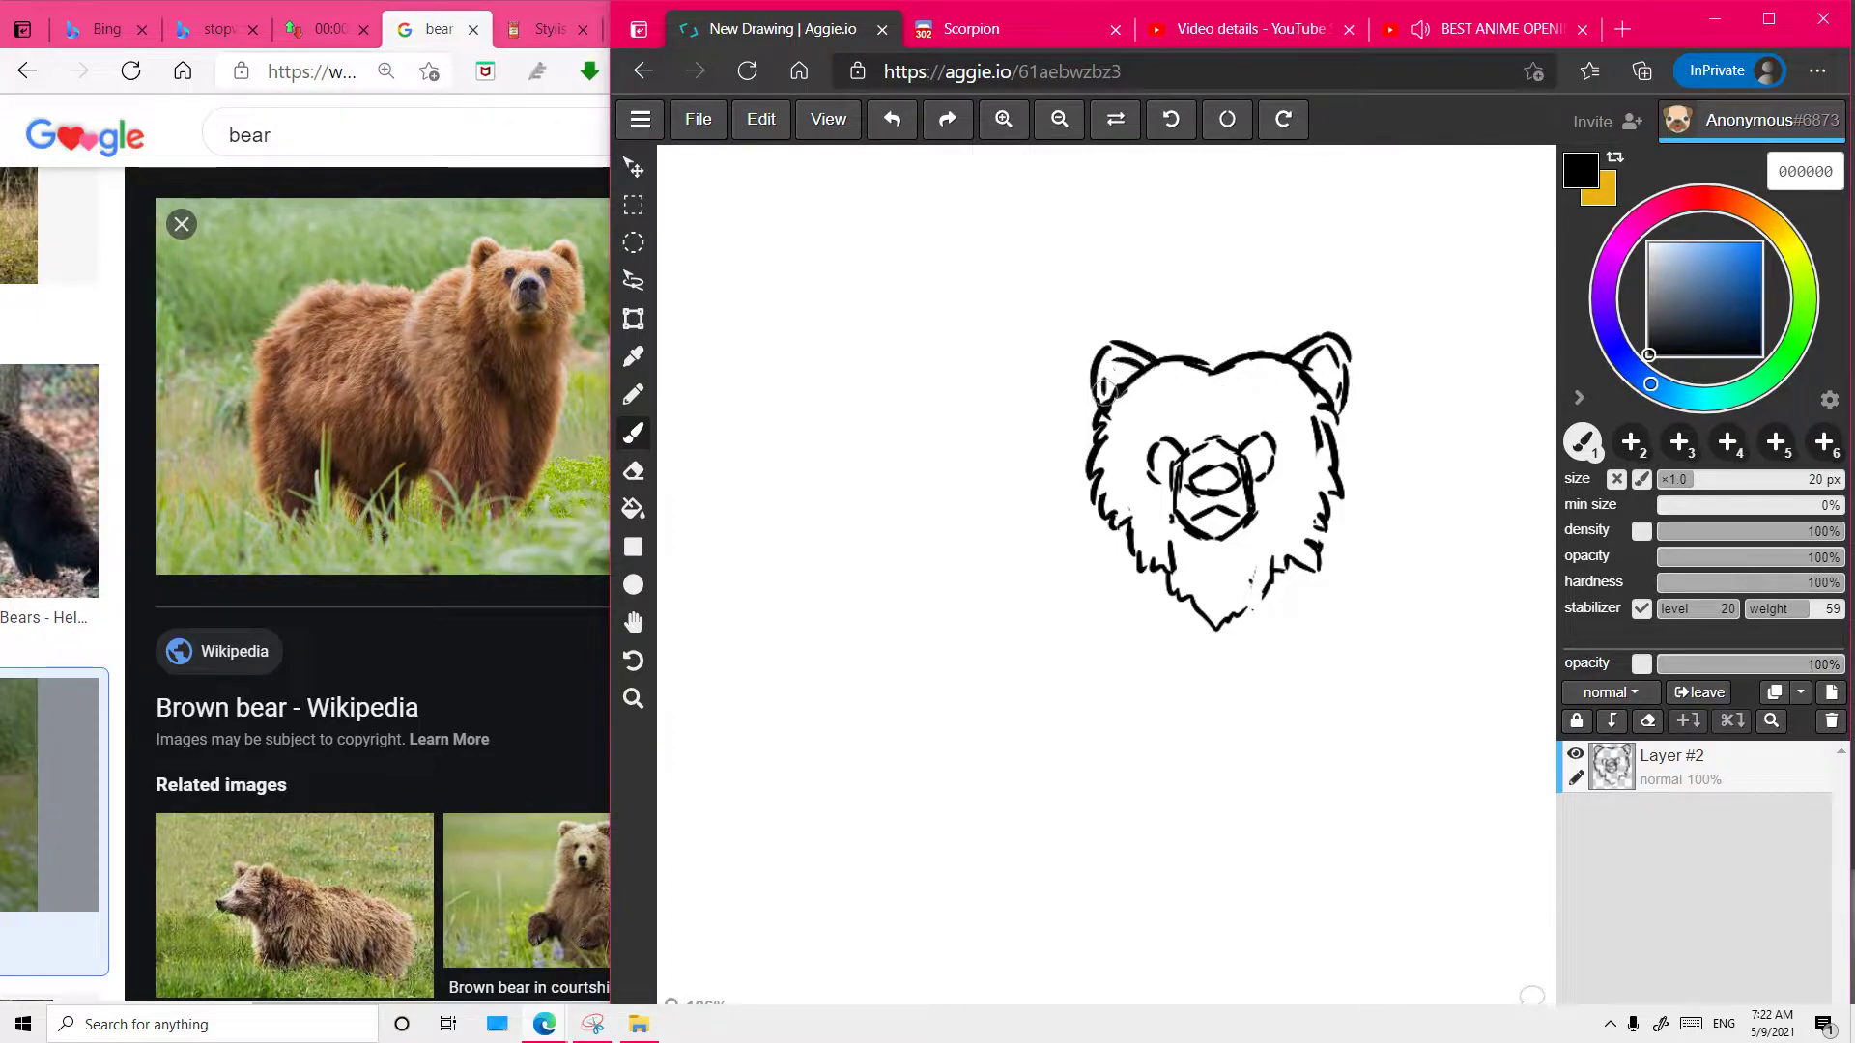
- Draw short fur marks on the face beside both eyes
{"action": "scroll", "coordinate": [1256, 517], "scroll_direction": "down", "scroll_amount": 2}
{"action": "scroll", "coordinate": [1259, 540], "scroll_direction": "up", "scroll_amount": 1}
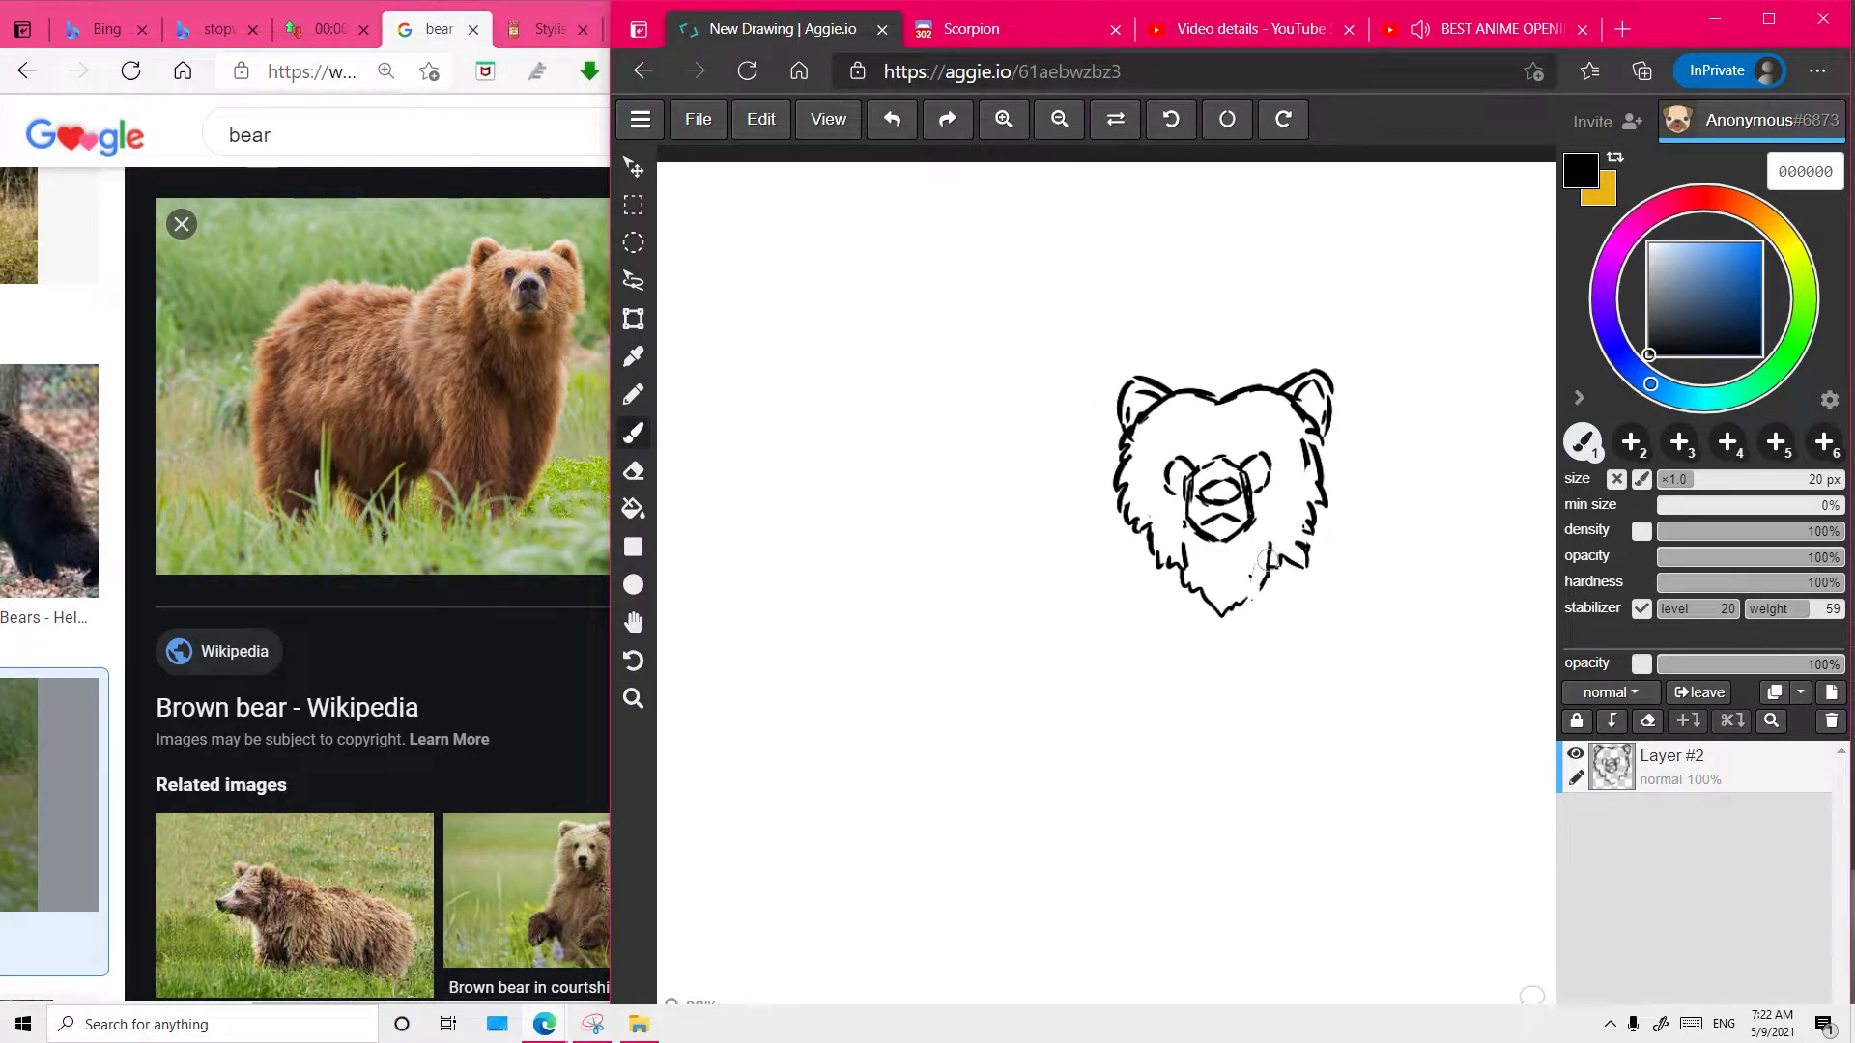
{"action": "key", "text": "z"}
{"action": "left_click", "coordinate": [1210, 508]}
{"action": "key", "text": "b"}
{"action": "mouse_move", "coordinate": [1180, 426]}
{"action": "left_mouse_down"}
{"action": "mouse_move", "coordinate": [1133, 419]}
{"action": "mouse_move", "coordinate": [1140, 475]}
{"action": "left_mouse_up"}
{"action": "mouse_move", "coordinate": [1279, 425]}
{"action": "left_mouse_down"}
{"action": "mouse_move", "coordinate": [1330, 417]}
{"action": "mouse_move", "coordinate": [1323, 466]}
{"action": "mouse_move", "coordinate": [1308, 429]}
{"action": "mouse_move", "coordinate": [1282, 425]}
{"action": "mouse_move", "coordinate": [1326, 427]}
{"action": "mouse_move", "coordinate": [1309, 478]}
{"action": "left_mouse_up"}
{"action": "key", "text": "ctrl+z"}
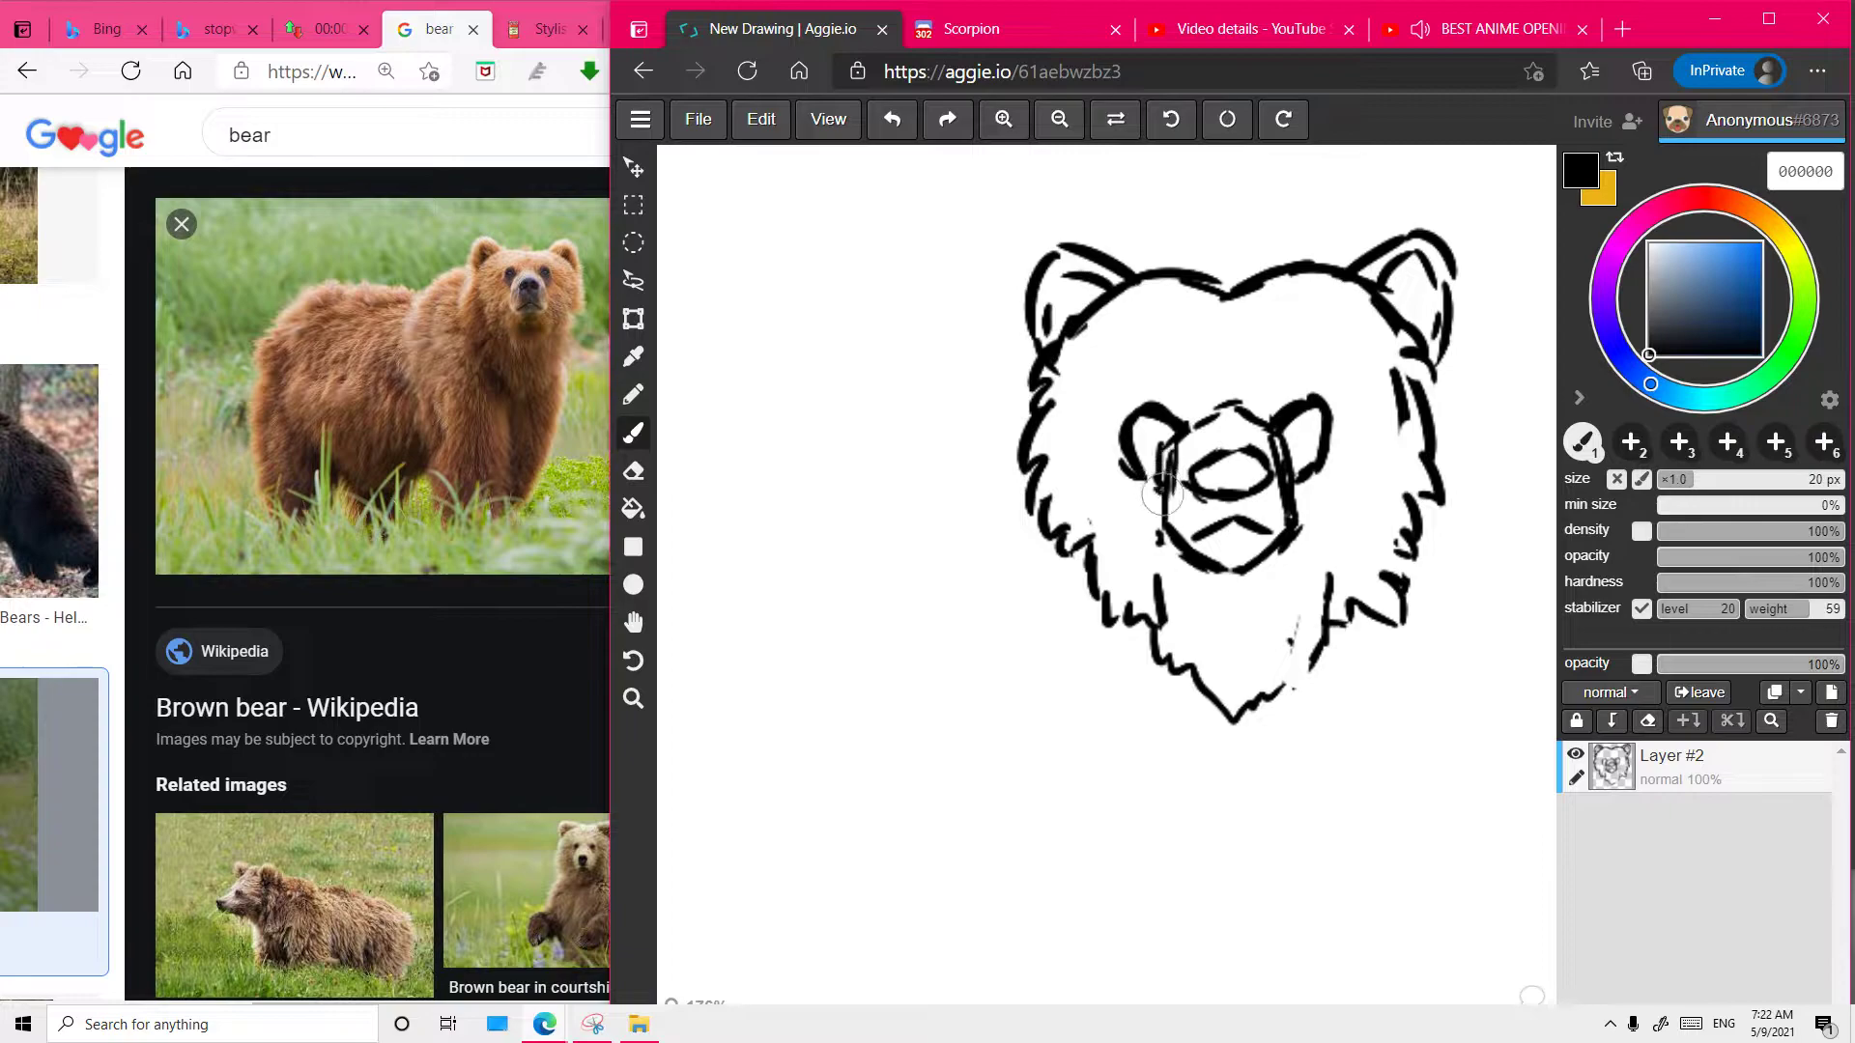
{"action": "left_click_drag", "start_coordinate": [1113, 412], "coordinate": [1083, 465]}
{"action": "mouse_move", "coordinate": [1102, 462]}
{"action": "left_mouse_down"}
{"action": "mouse_move", "coordinate": [1092, 476]}
{"action": "mouse_move", "coordinate": [1084, 431]}
{"action": "mouse_move", "coordinate": [1078, 461]}
{"action": "left_mouse_up"}
{"action": "key", "text": "ctrl+z"}
{"action": "key", "text": "ctrl+z"}
{"action": "key", "text": "ctrl+z"}
{"action": "left_click_drag", "start_coordinate": [1370, 421], "coordinate": [1389, 461]}
- Draw a diamond-shaped tuft filled with short vertical hatch lines on the chin
{"action": "left_click_drag", "start_coordinate": [1196, 620], "coordinate": [1232, 584]}
{"action": "mouse_move", "coordinate": [1237, 585]}
{"action": "left_mouse_down"}
{"action": "mouse_move", "coordinate": [1277, 620]}
{"action": "mouse_move", "coordinate": [1232, 656]}
{"action": "mouse_move", "coordinate": [1211, 634]}
{"action": "left_mouse_up"}
{"action": "left_click_drag", "start_coordinate": [1224, 609], "coordinate": [1225, 637]}
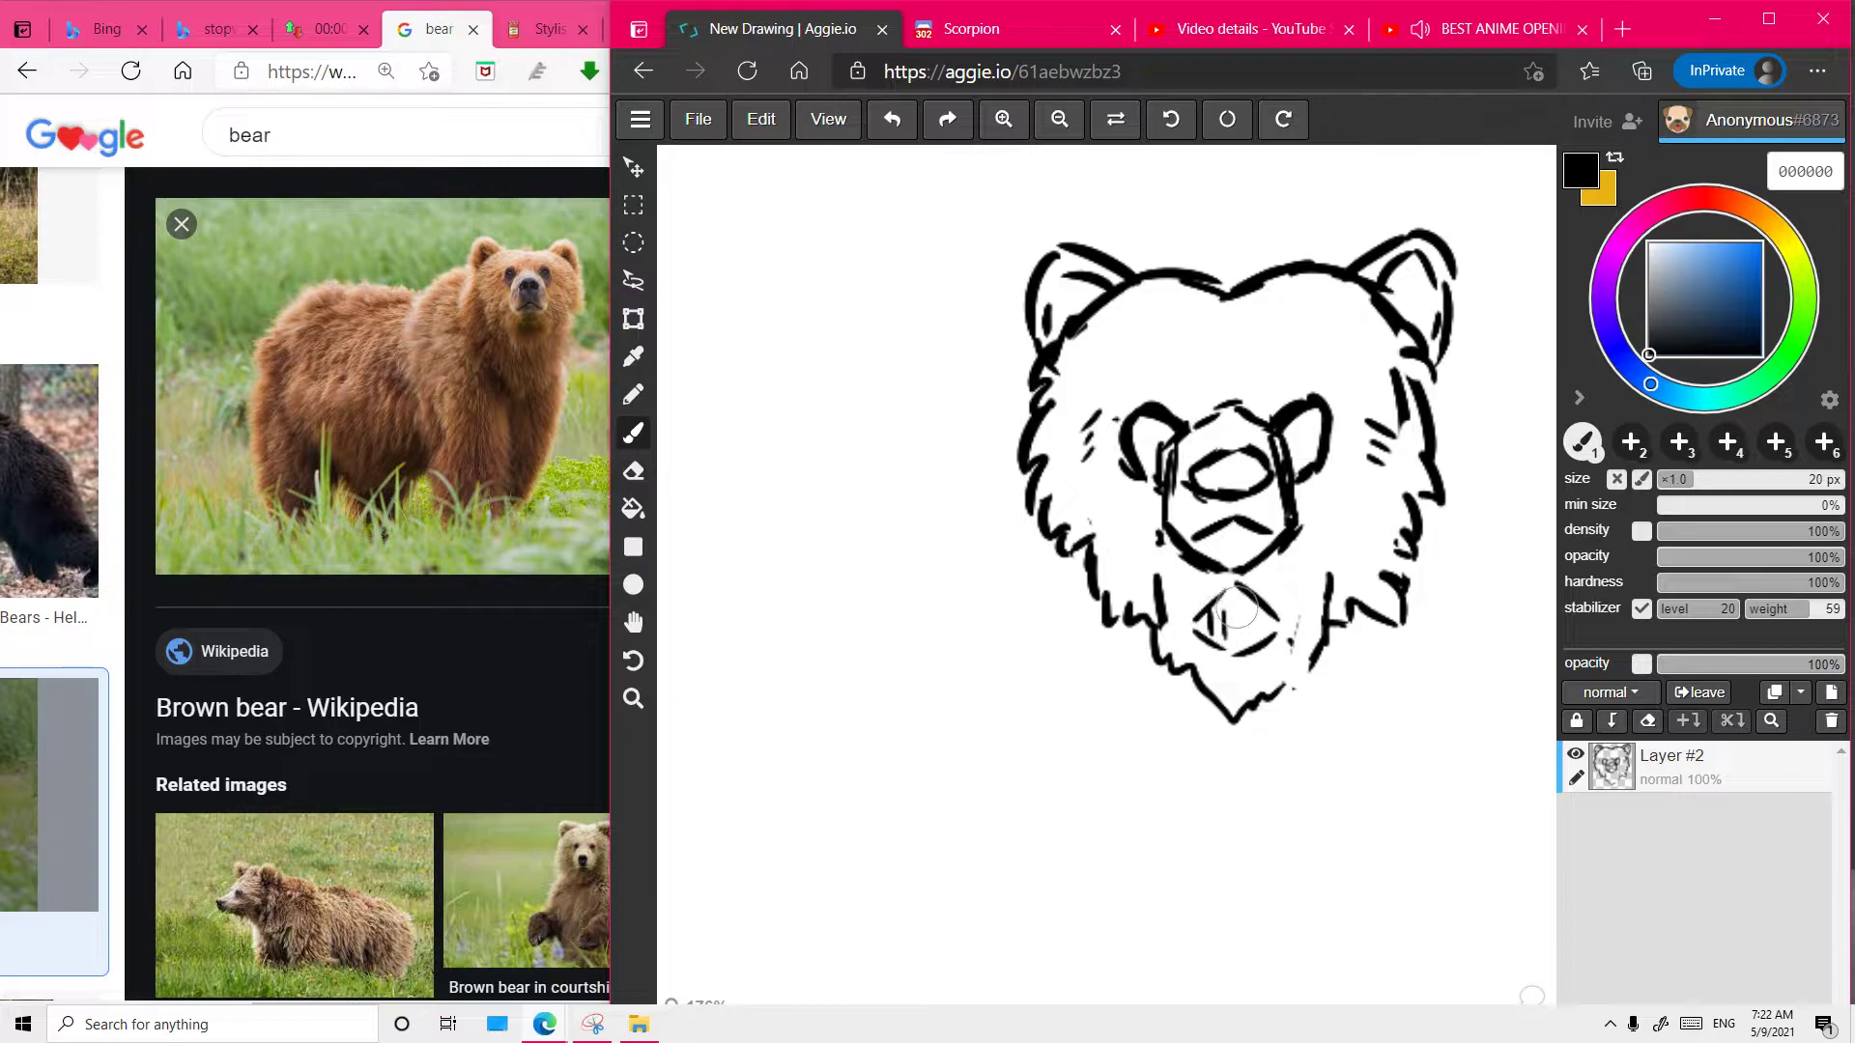
{"action": "scroll", "coordinate": [1347, 567], "scroll_direction": "down", "scroll_amount": 4}
{"action": "scroll", "coordinate": [1347, 567], "scroll_direction": "up", "scroll_amount": 1}
{"action": "key", "text": "b"}
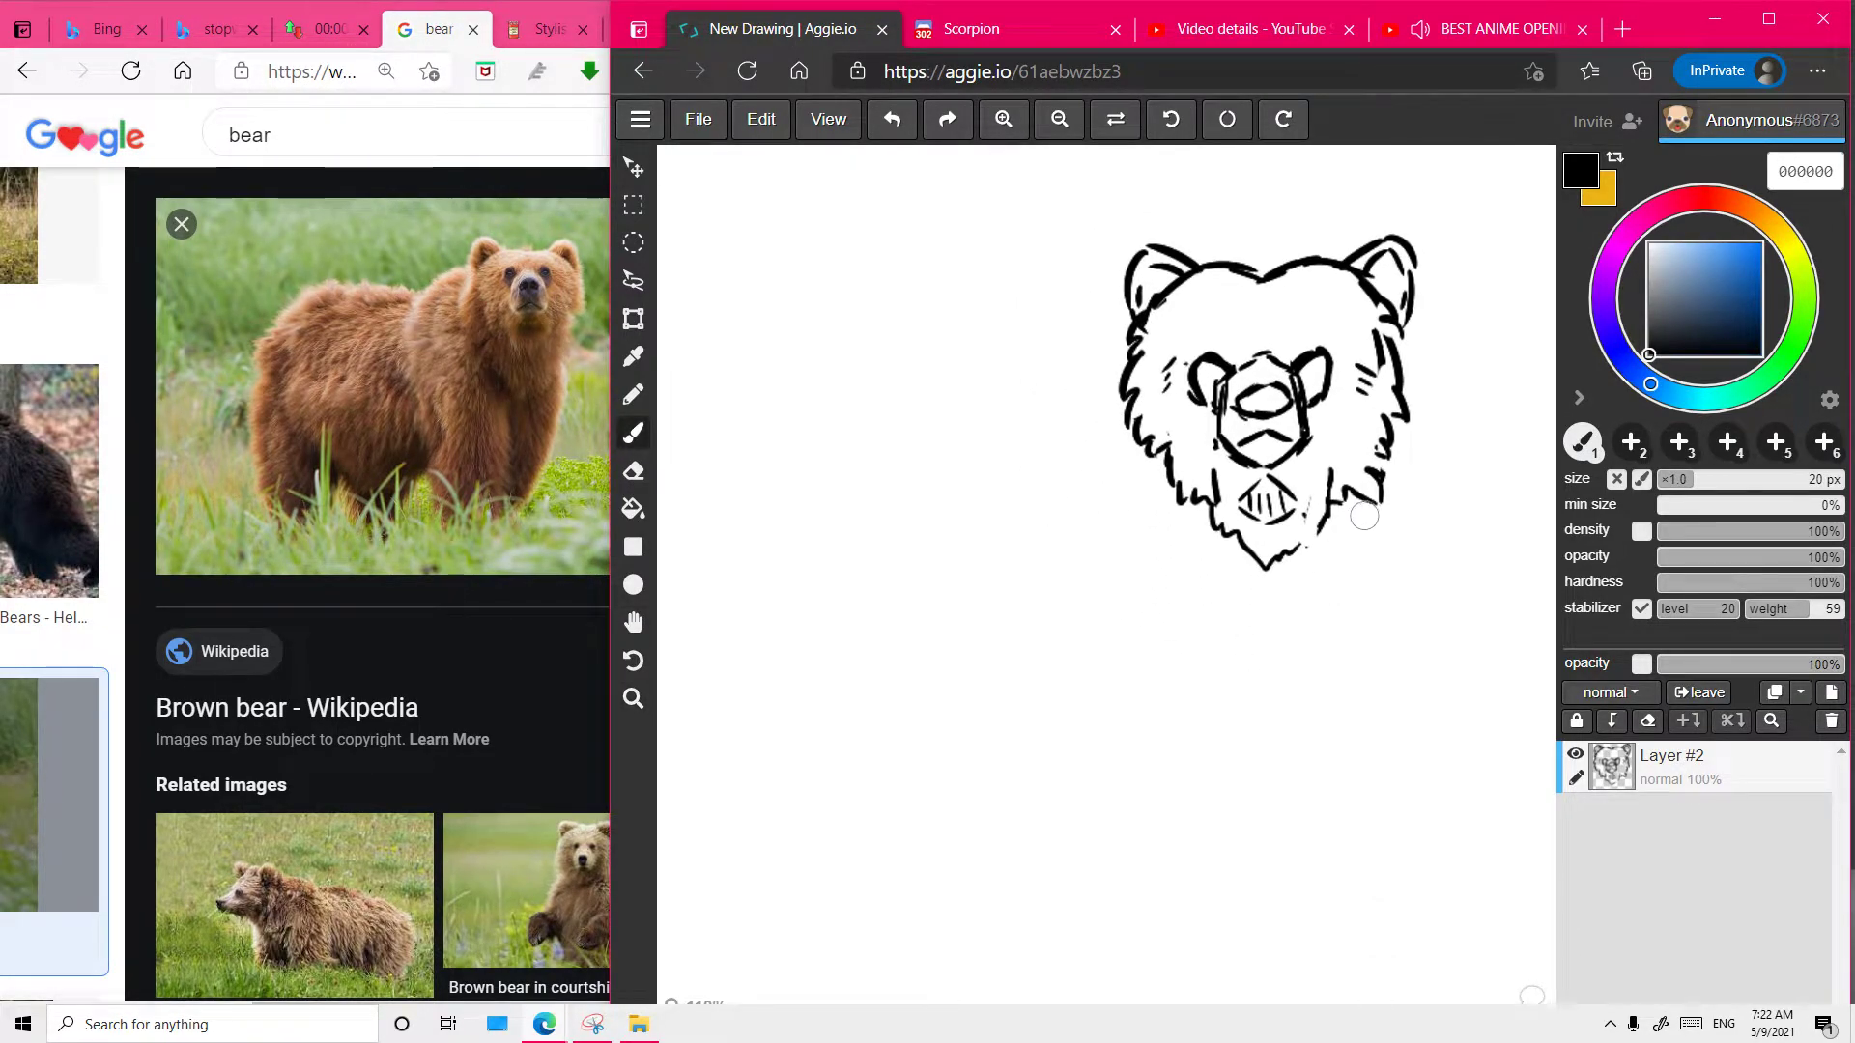
- Draw a short neck line below the right cheek and a large shoulder curve from the left cheek
{"action": "mouse_move", "coordinate": [1360, 512]}
{"action": "left_mouse_down"}
{"action": "mouse_move", "coordinate": [1327, 614]}
{"action": "mouse_move", "coordinate": [1357, 684]}
{"action": "left_mouse_up"}
{"action": "key", "text": "ctrl+z"}
{"action": "scroll", "coordinate": [1335, 666], "scroll_direction": "down", "scroll_amount": 3}
{"action": "left_click_drag", "start_coordinate": [1165, 439], "coordinate": [1032, 485]}
{"action": "key", "text": "ctrl+z"}
{"action": "left_click_drag", "start_coordinate": [1174, 417], "coordinate": [1051, 646]}
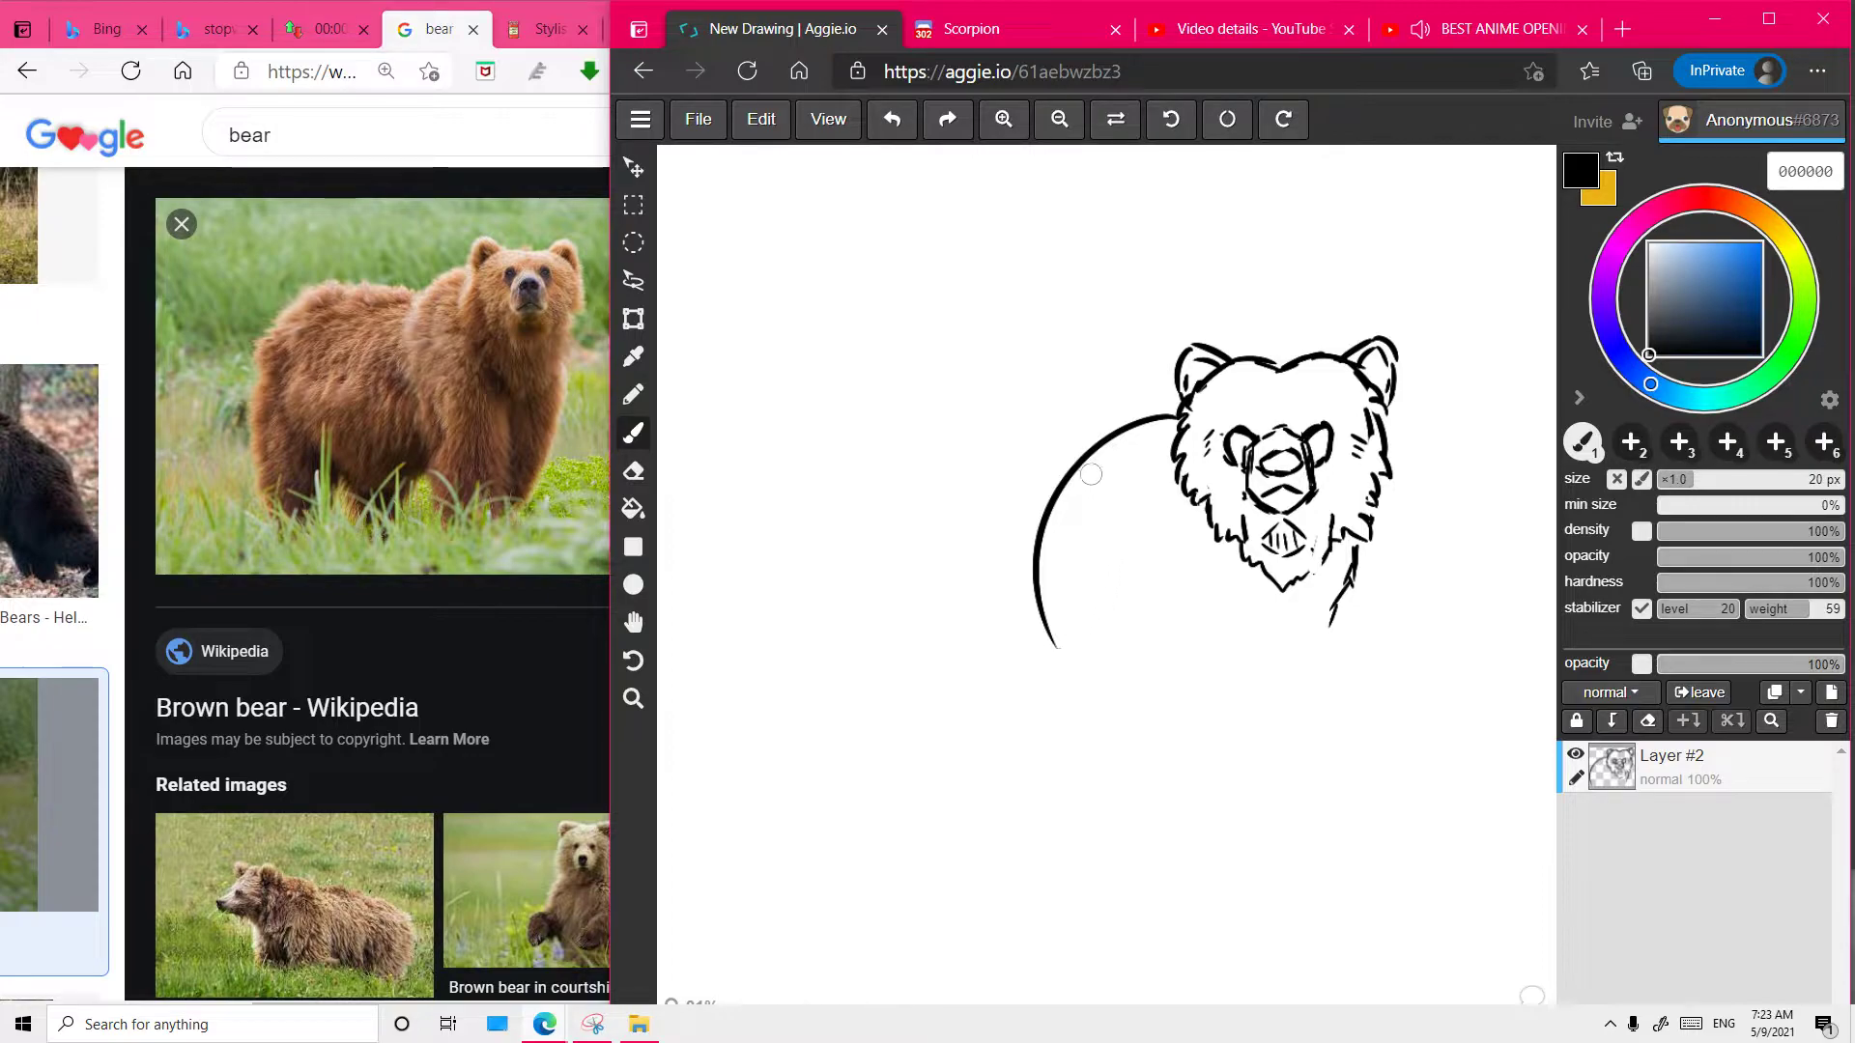
- Draw the arched back from the shoulder curve over to the rump
{"action": "left_click_drag", "start_coordinate": [1082, 454], "coordinate": [887, 451]}
{"action": "key", "text": "ctrl+z"}
{"action": "left_click_drag", "start_coordinate": [1072, 450], "coordinate": [753, 644]}
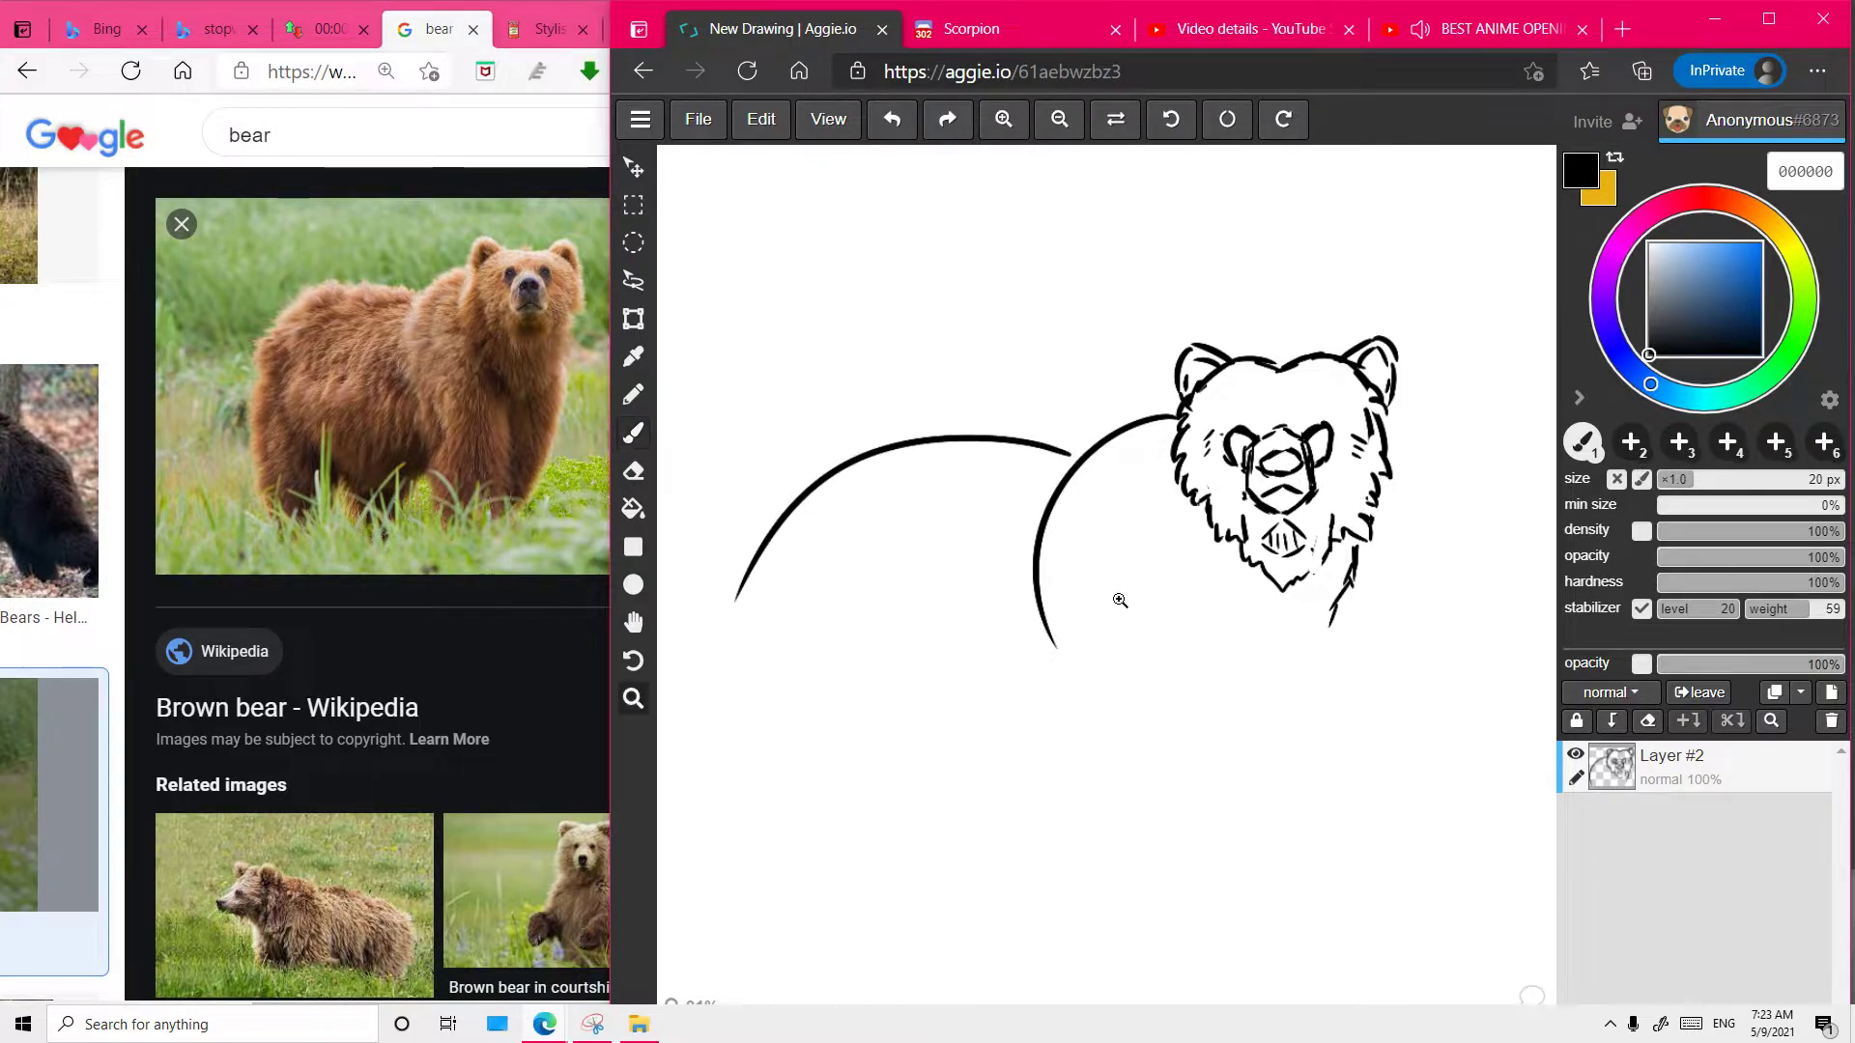
{"action": "scroll", "coordinate": [1110, 600], "scroll_direction": "down", "scroll_amount": 2}
{"action": "key", "text": "ctrl+z"}
{"action": "left_click_drag", "start_coordinate": [1087, 498], "coordinate": [881, 575]}
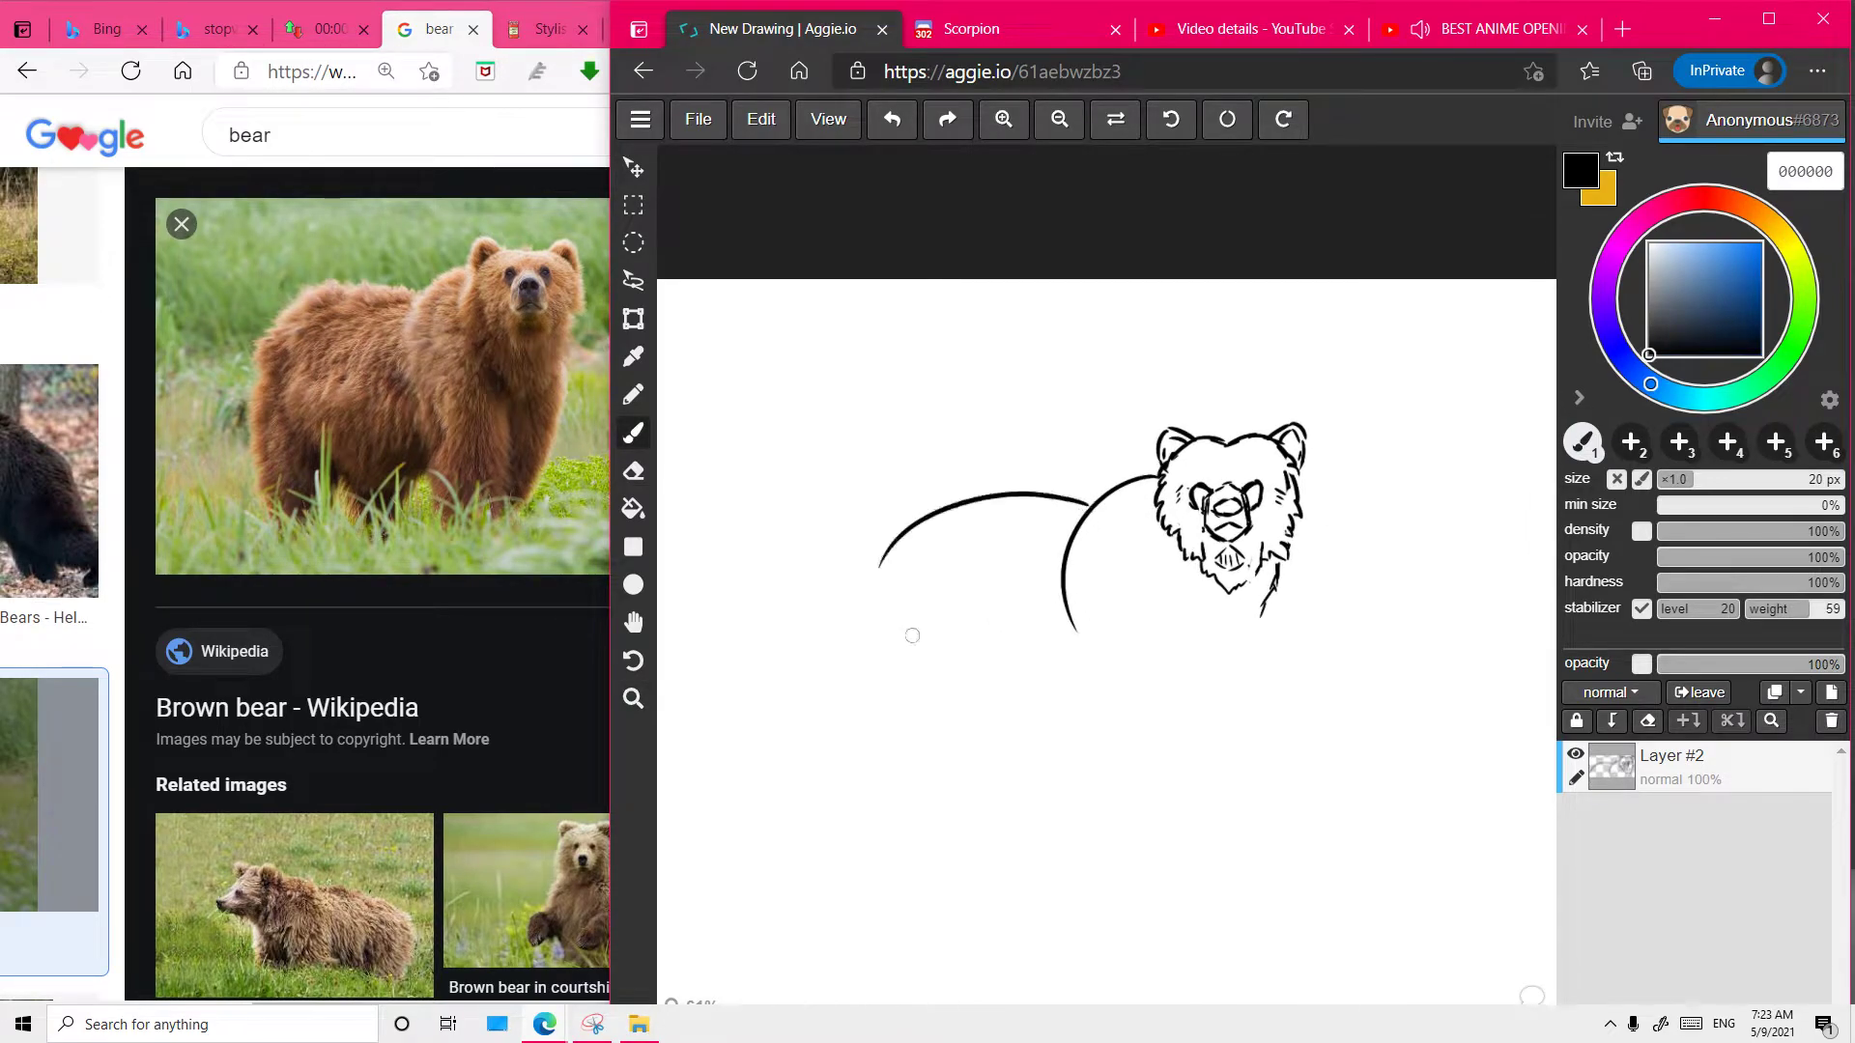
{"action": "key", "text": "ctrl+z"}
{"action": "key", "text": "ctrl+y"}
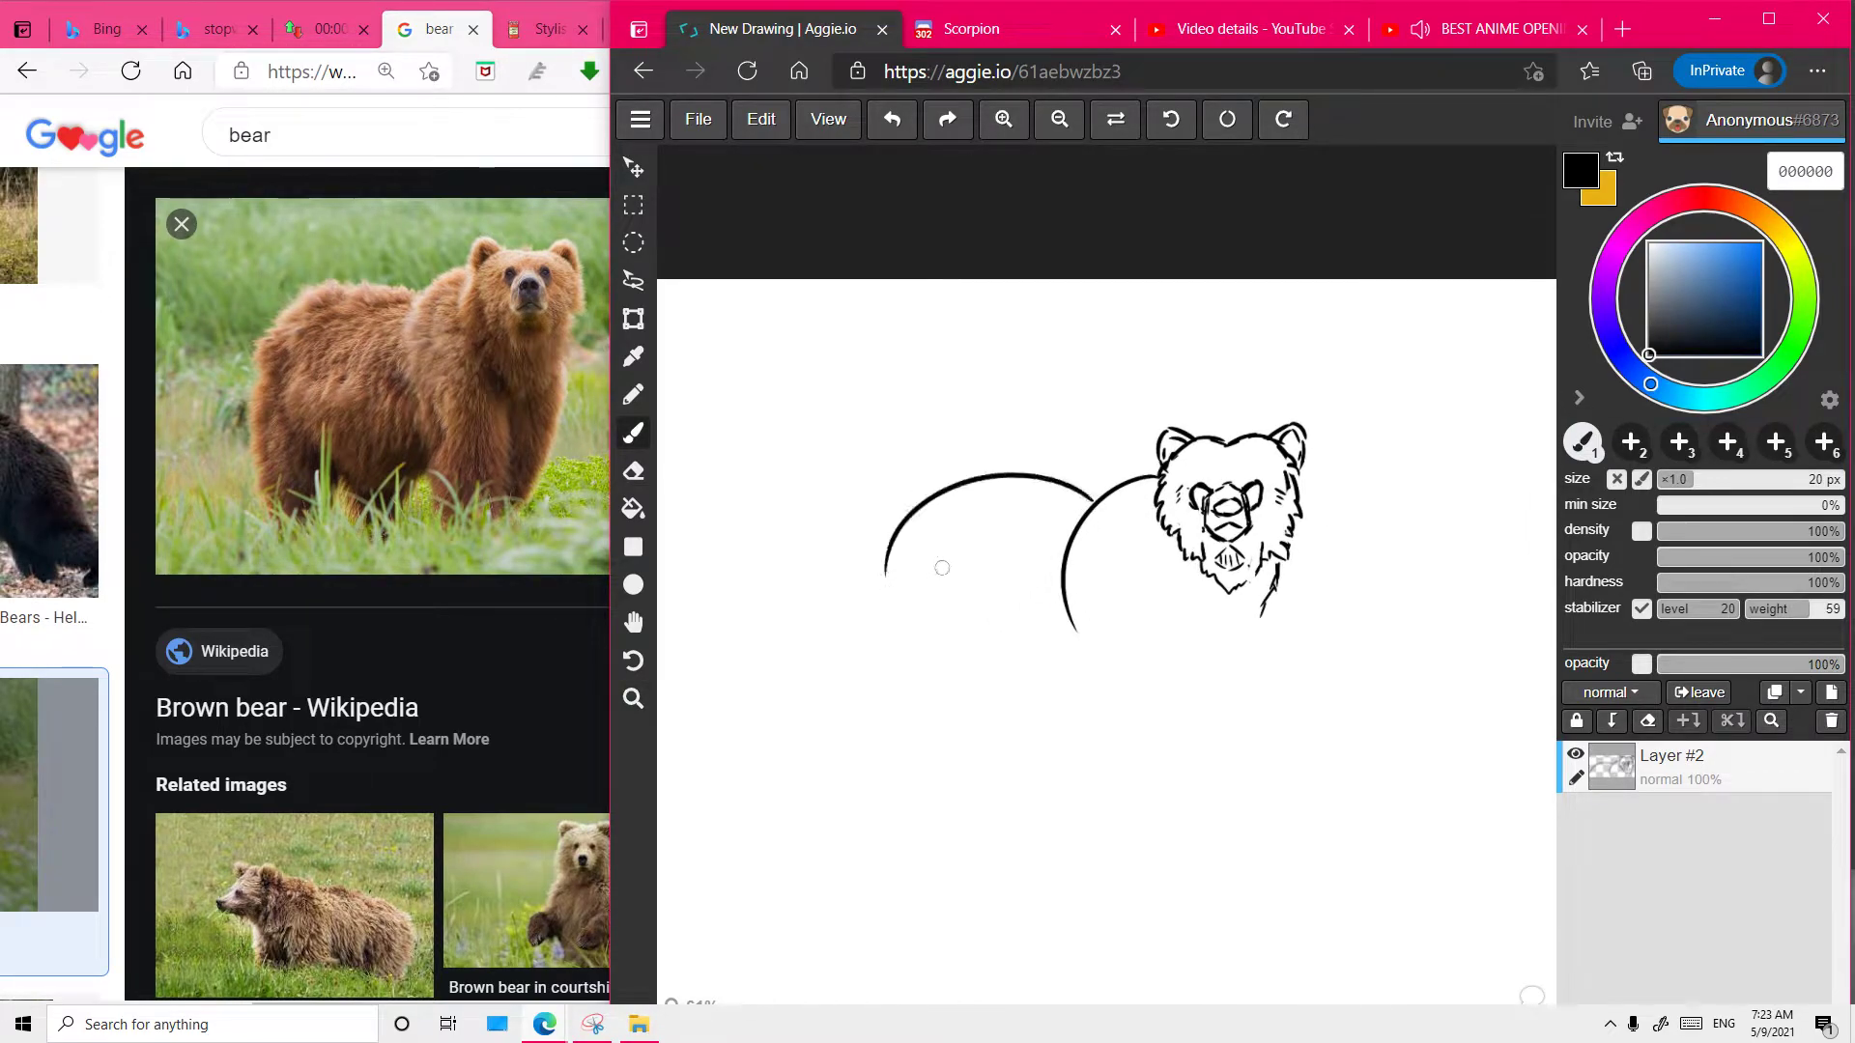
{"action": "scroll", "coordinate": [1085, 579], "scroll_direction": "up", "scroll_amount": 2}
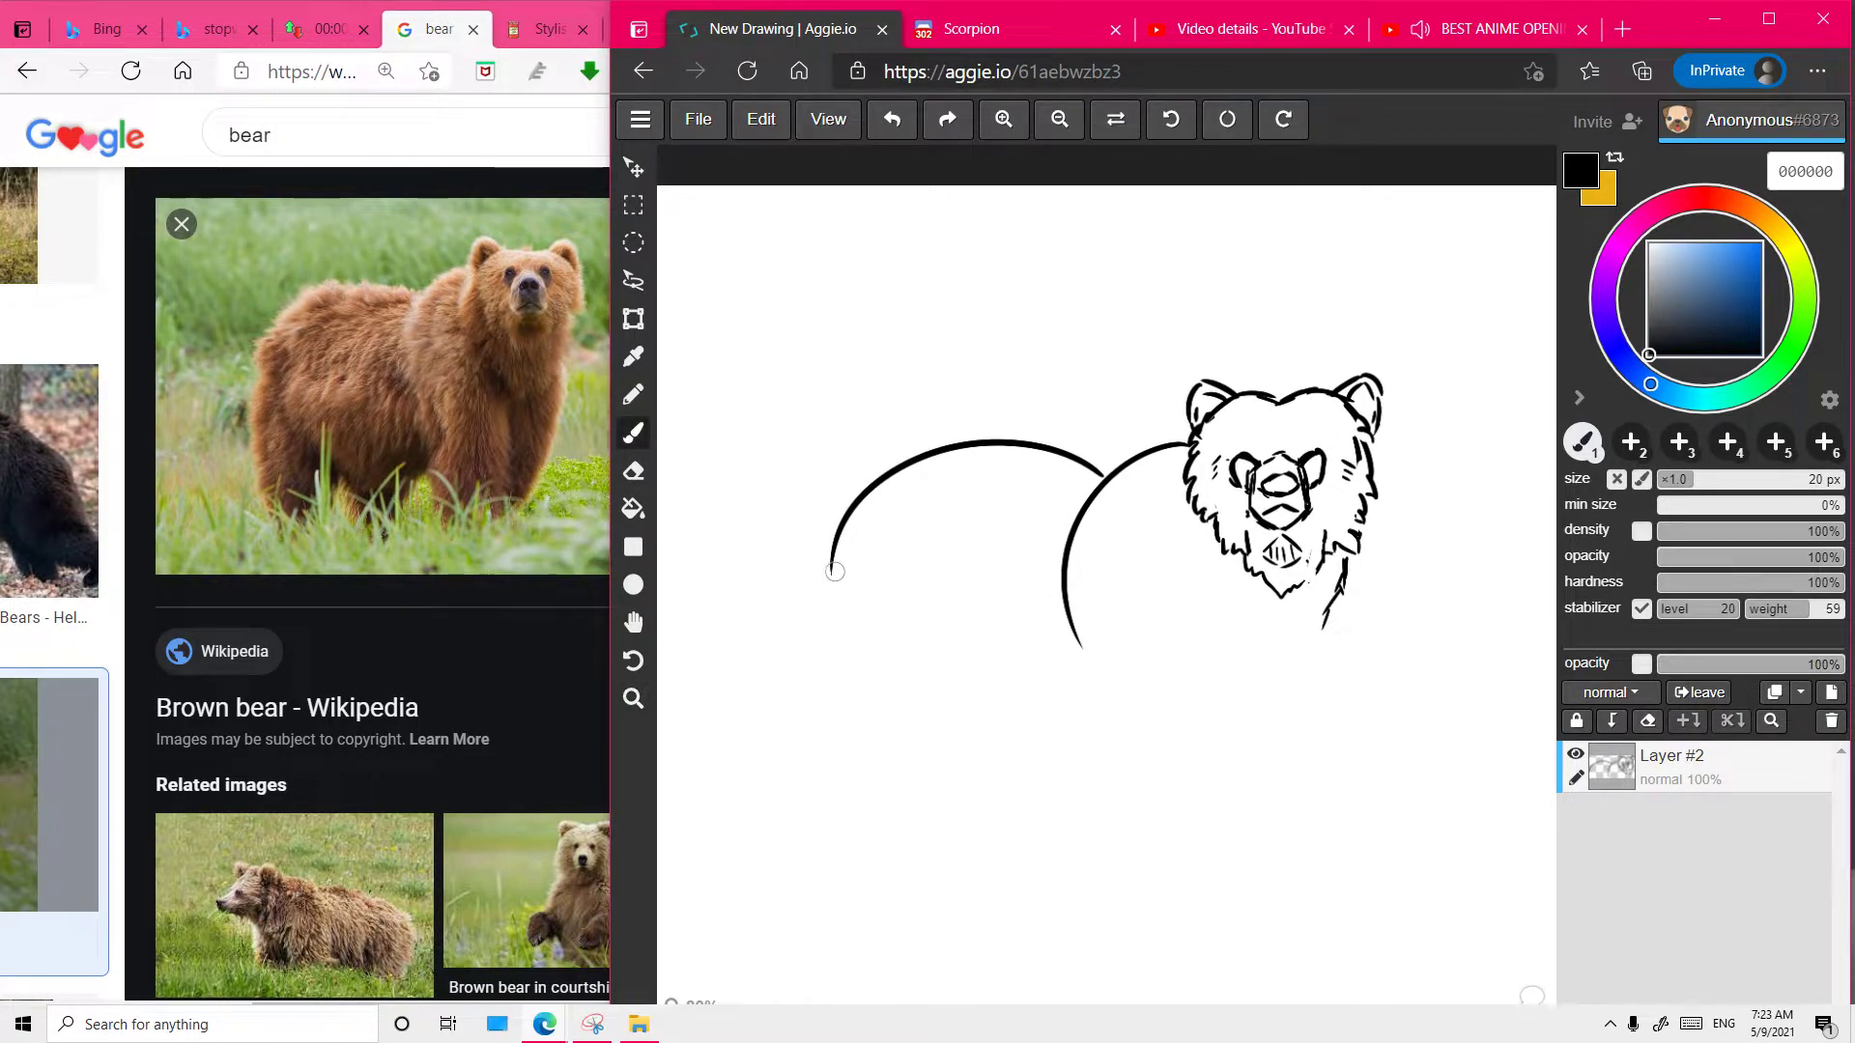
- Extend the rump down into the outer line of the hind leg
{"action": "left_click_drag", "start_coordinate": [836, 544], "coordinate": [850, 665]}
{"action": "key", "text": "ctrl+z"}
{"action": "left_click_drag", "start_coordinate": [839, 532], "coordinate": [846, 710]}
{"action": "left_click_drag", "start_coordinate": [829, 574], "coordinate": [865, 739]}
{"action": "key", "text": "ctrl+z"}
{"action": "key", "text": "ctrl+z"}
{"action": "left_click_drag", "start_coordinate": [836, 541], "coordinate": [887, 762]}
{"action": "left_click_drag", "start_coordinate": [848, 668], "coordinate": [871, 717]}
{"action": "key", "text": "ctrl+z"}
{"action": "left_click_drag", "start_coordinate": [828, 541], "coordinate": [874, 750]}
{"action": "left_click_drag", "start_coordinate": [827, 582], "coordinate": [869, 745]}
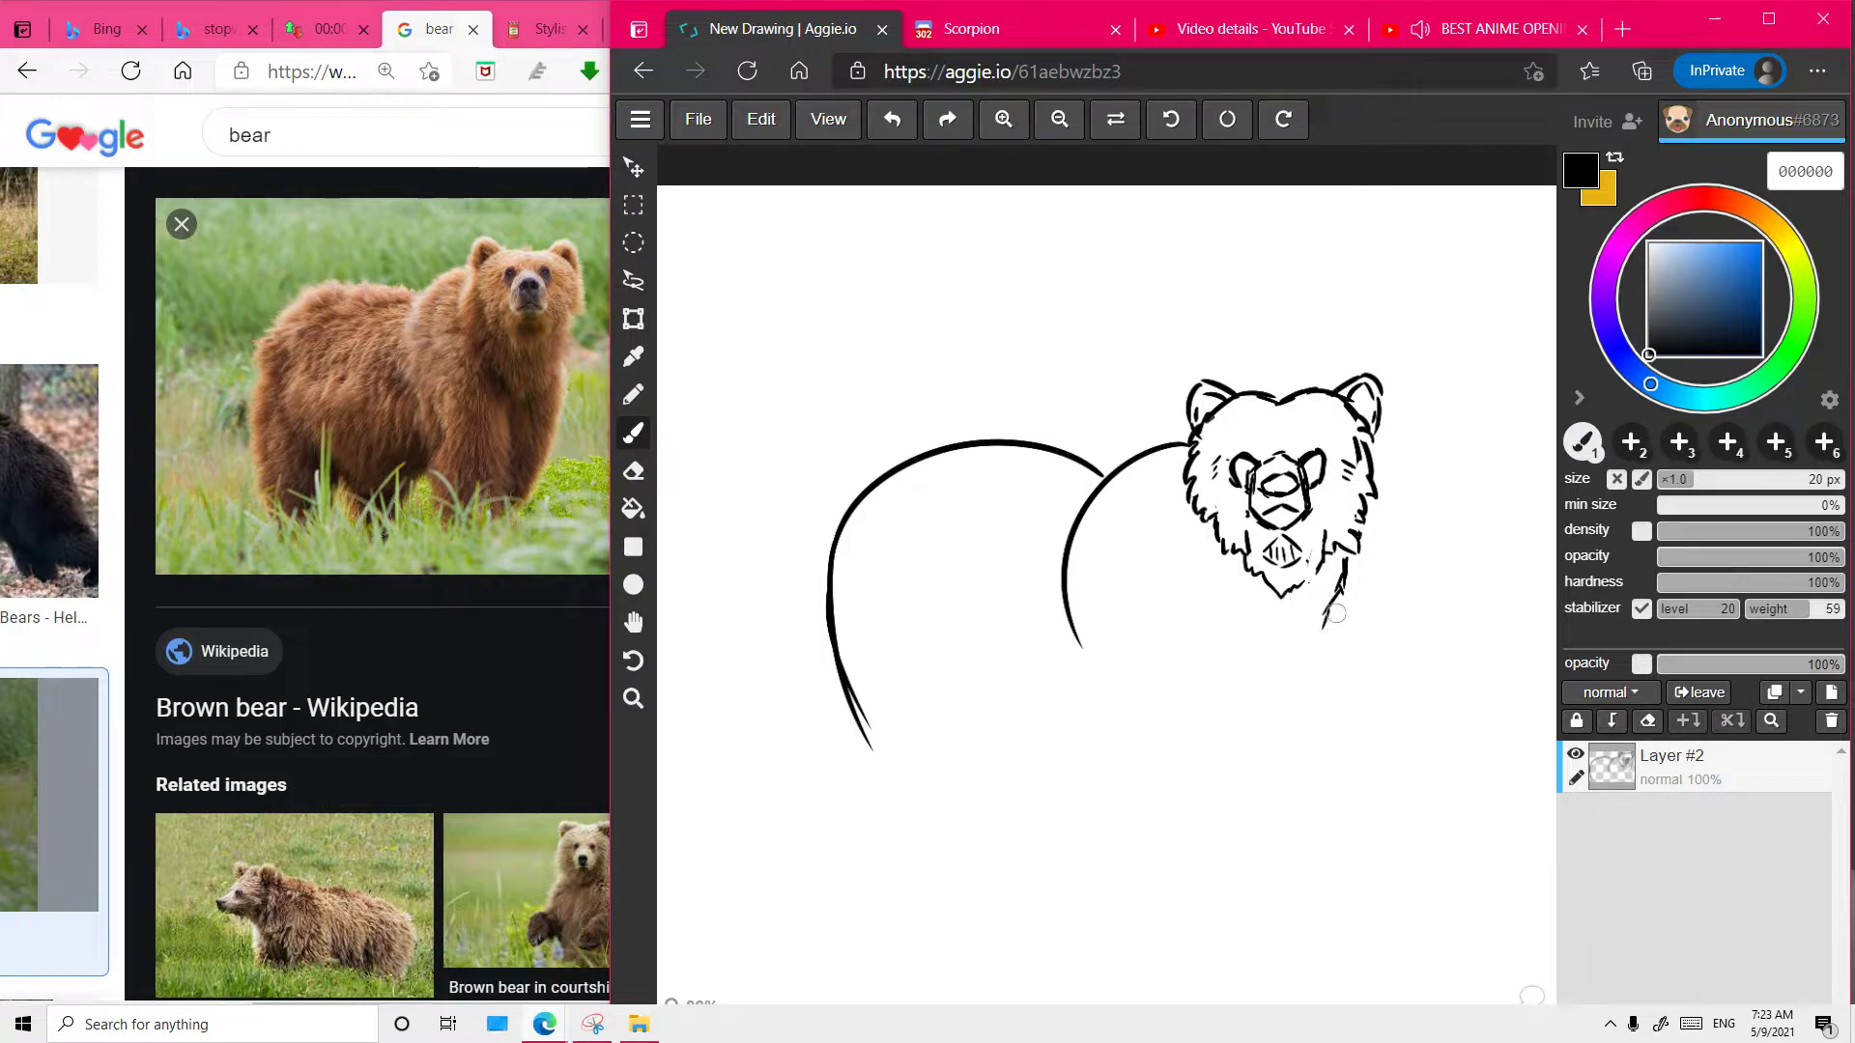
- Draw the chest curve below the neck and the front leg's outer line below the shoulder
{"action": "left_click_drag", "start_coordinate": [1334, 618], "coordinate": [1280, 771]}
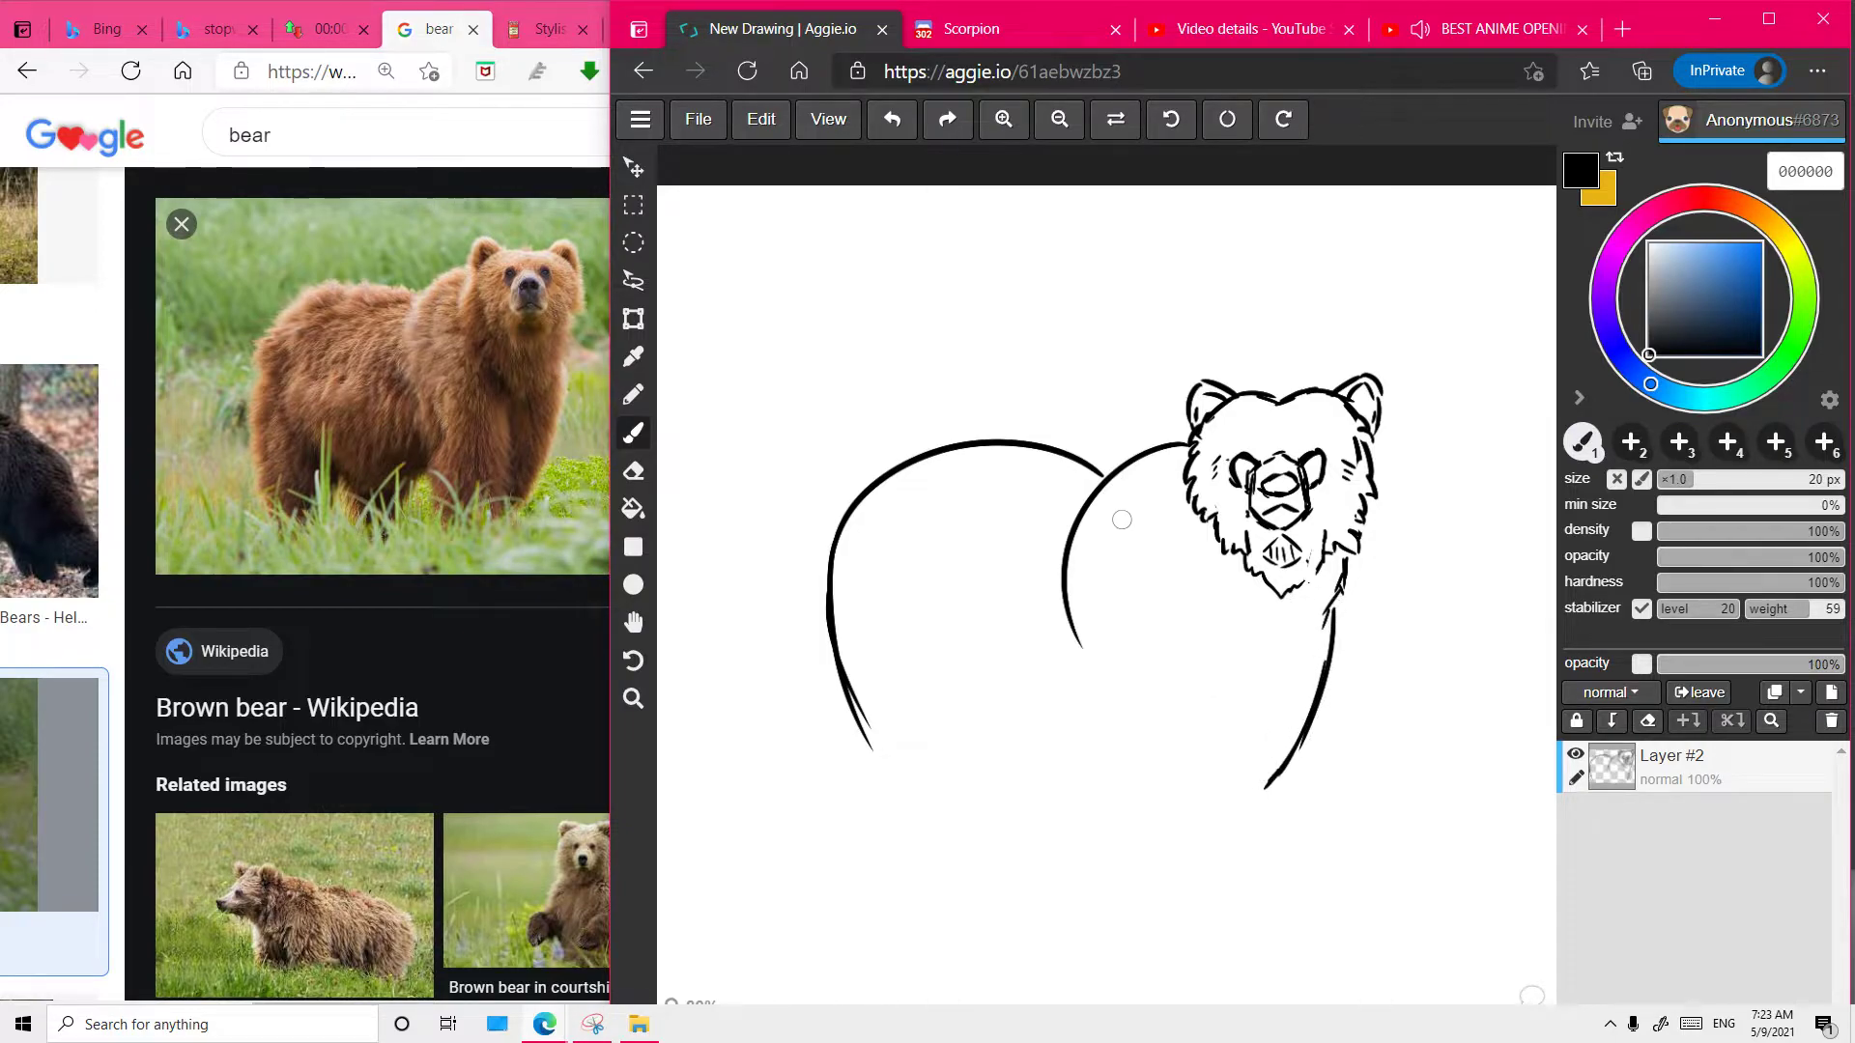
{"action": "key", "text": "e"}
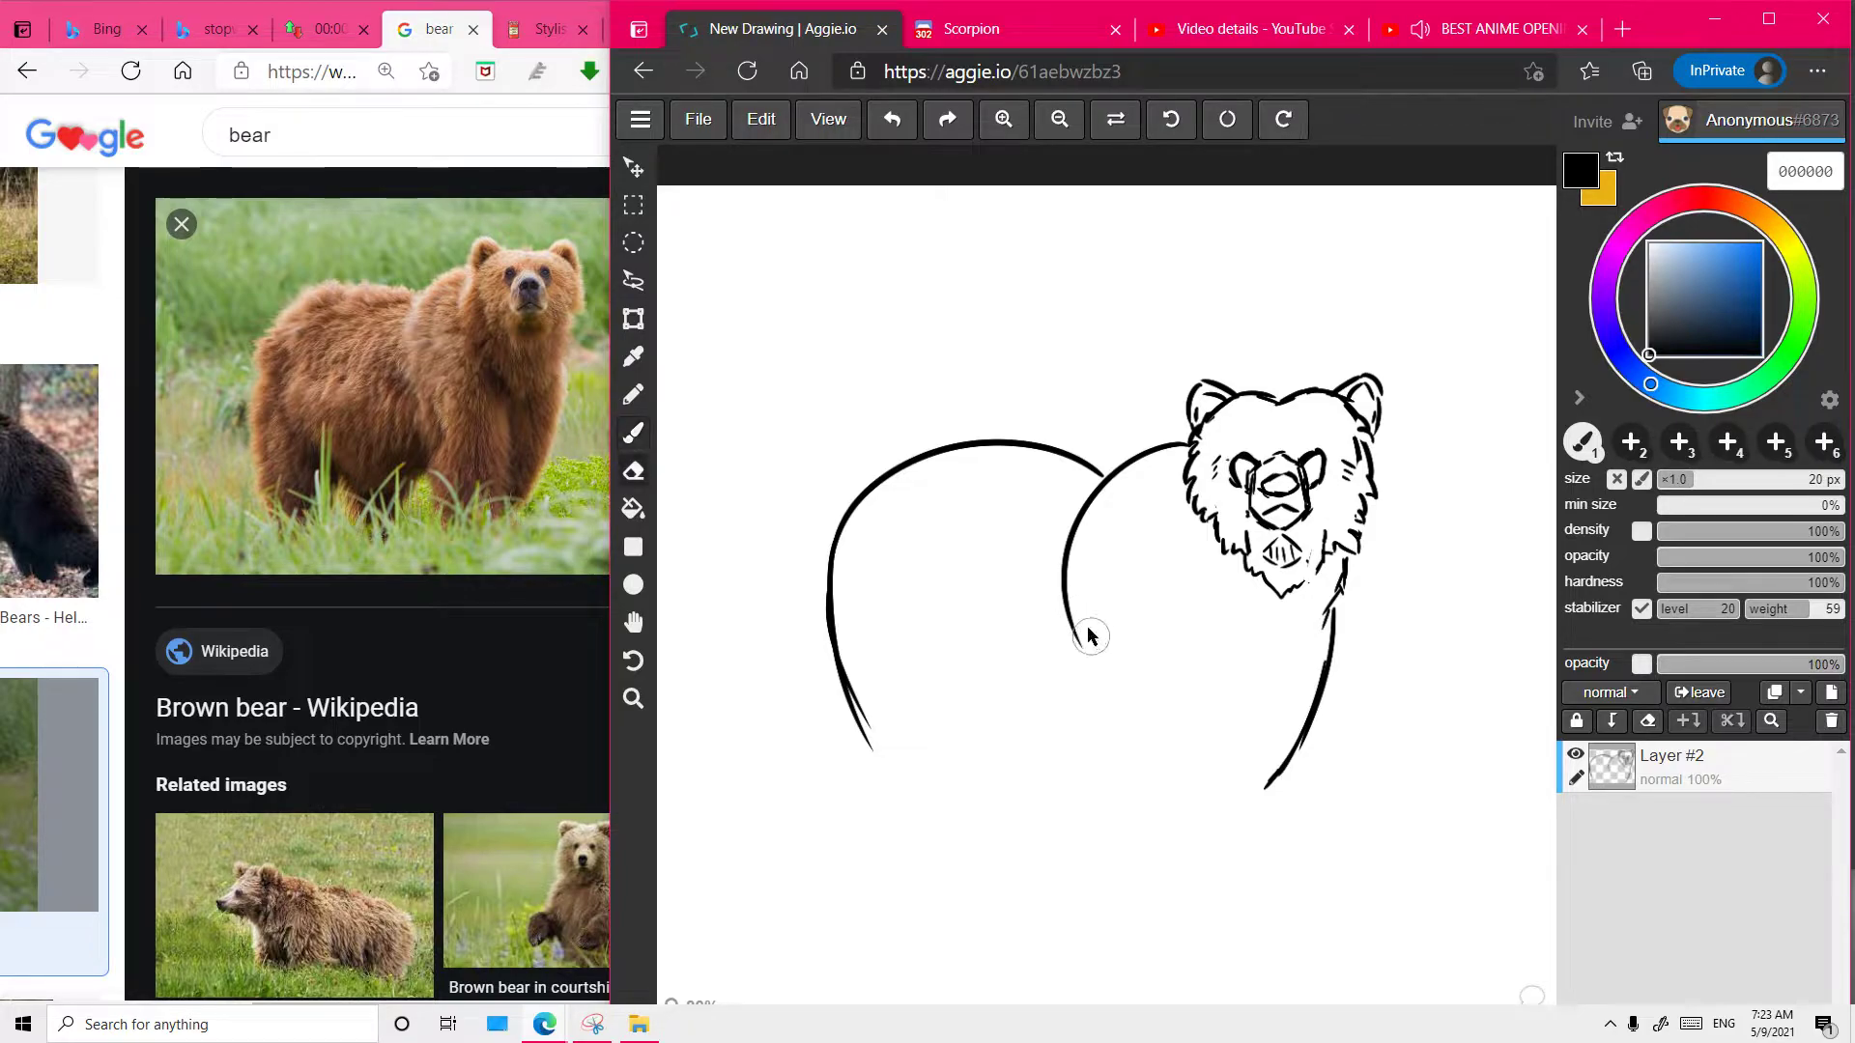
{"action": "key", "text": "b"}
{"action": "left_click_drag", "start_coordinate": [1098, 760], "coordinate": [1106, 790]}
{"action": "key", "text": "ctrl+z"}
{"action": "left_click_drag", "start_coordinate": [1079, 592], "coordinate": [1108, 760]}
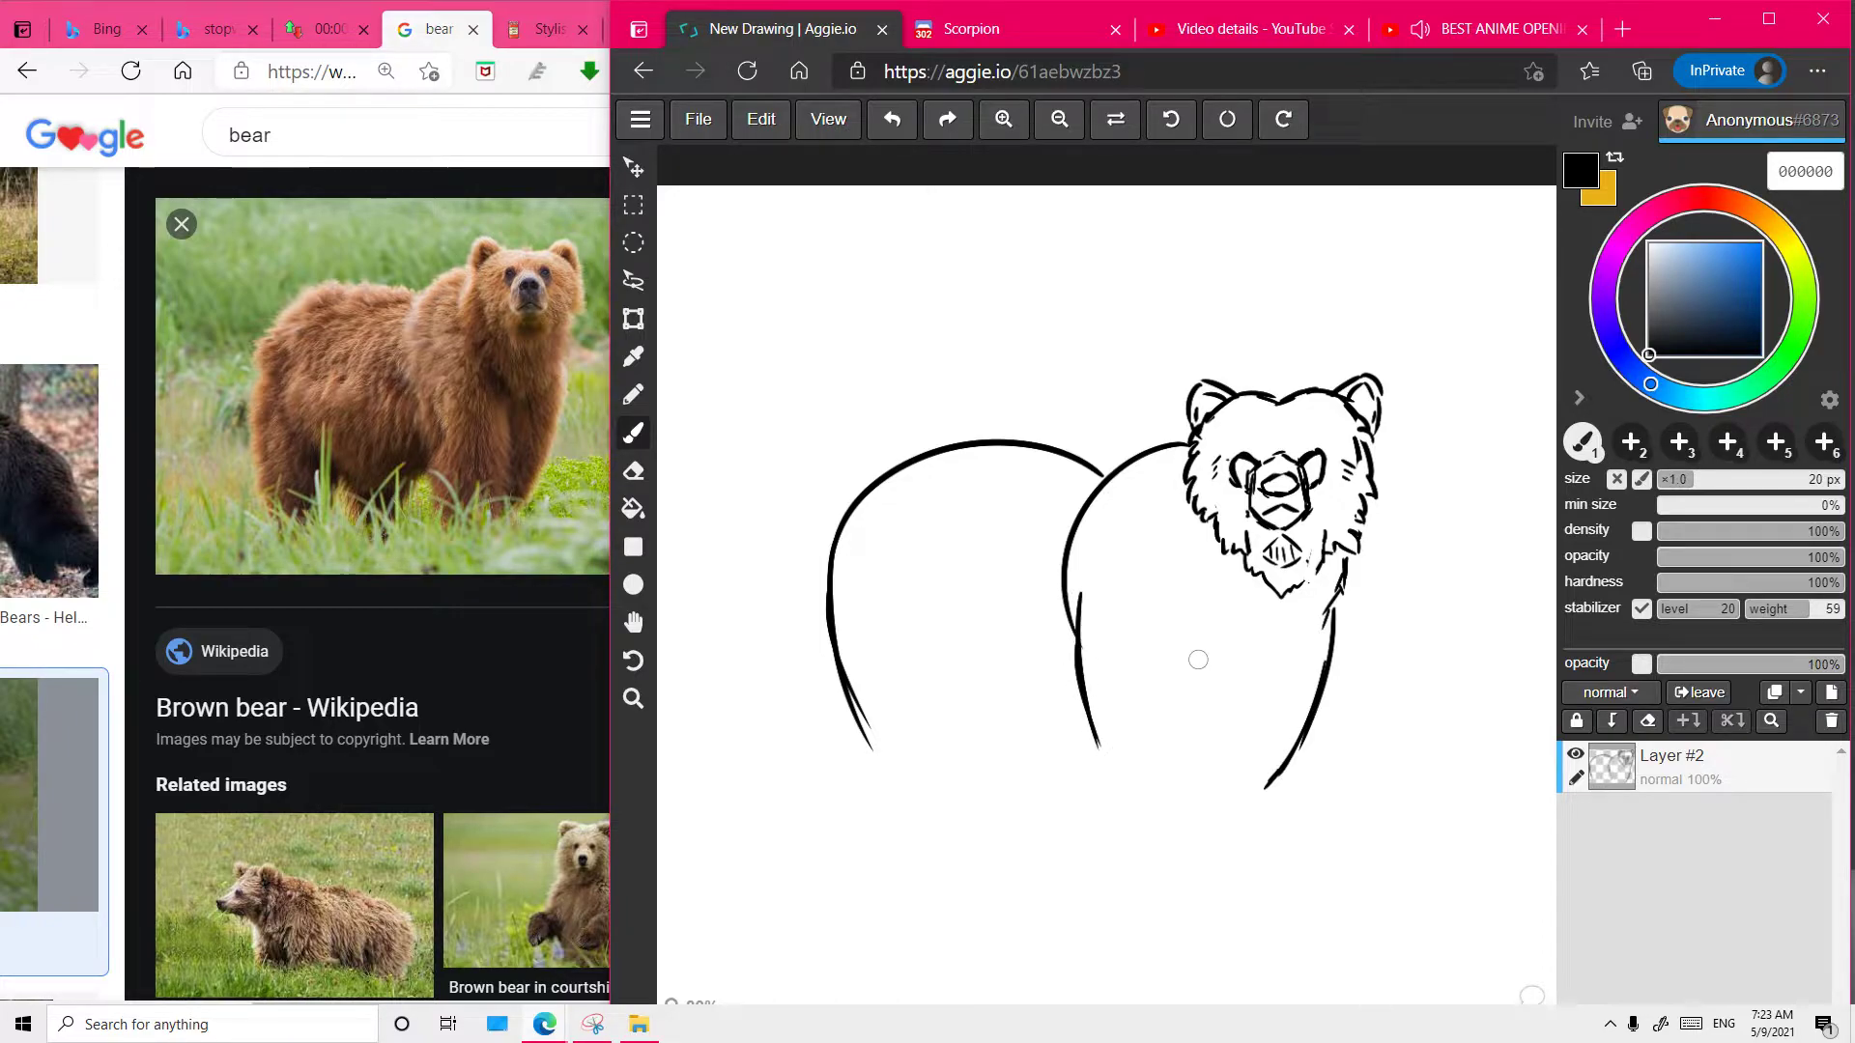
- Draw an inner line for the front leg between the shoulder and the chest curve
{"action": "left_click_drag", "start_coordinate": [1208, 619], "coordinate": [1213, 766]}
{"action": "key", "text": "ctrl+z"}
{"action": "left_click_drag", "start_coordinate": [1188, 592], "coordinate": [1183, 779]}
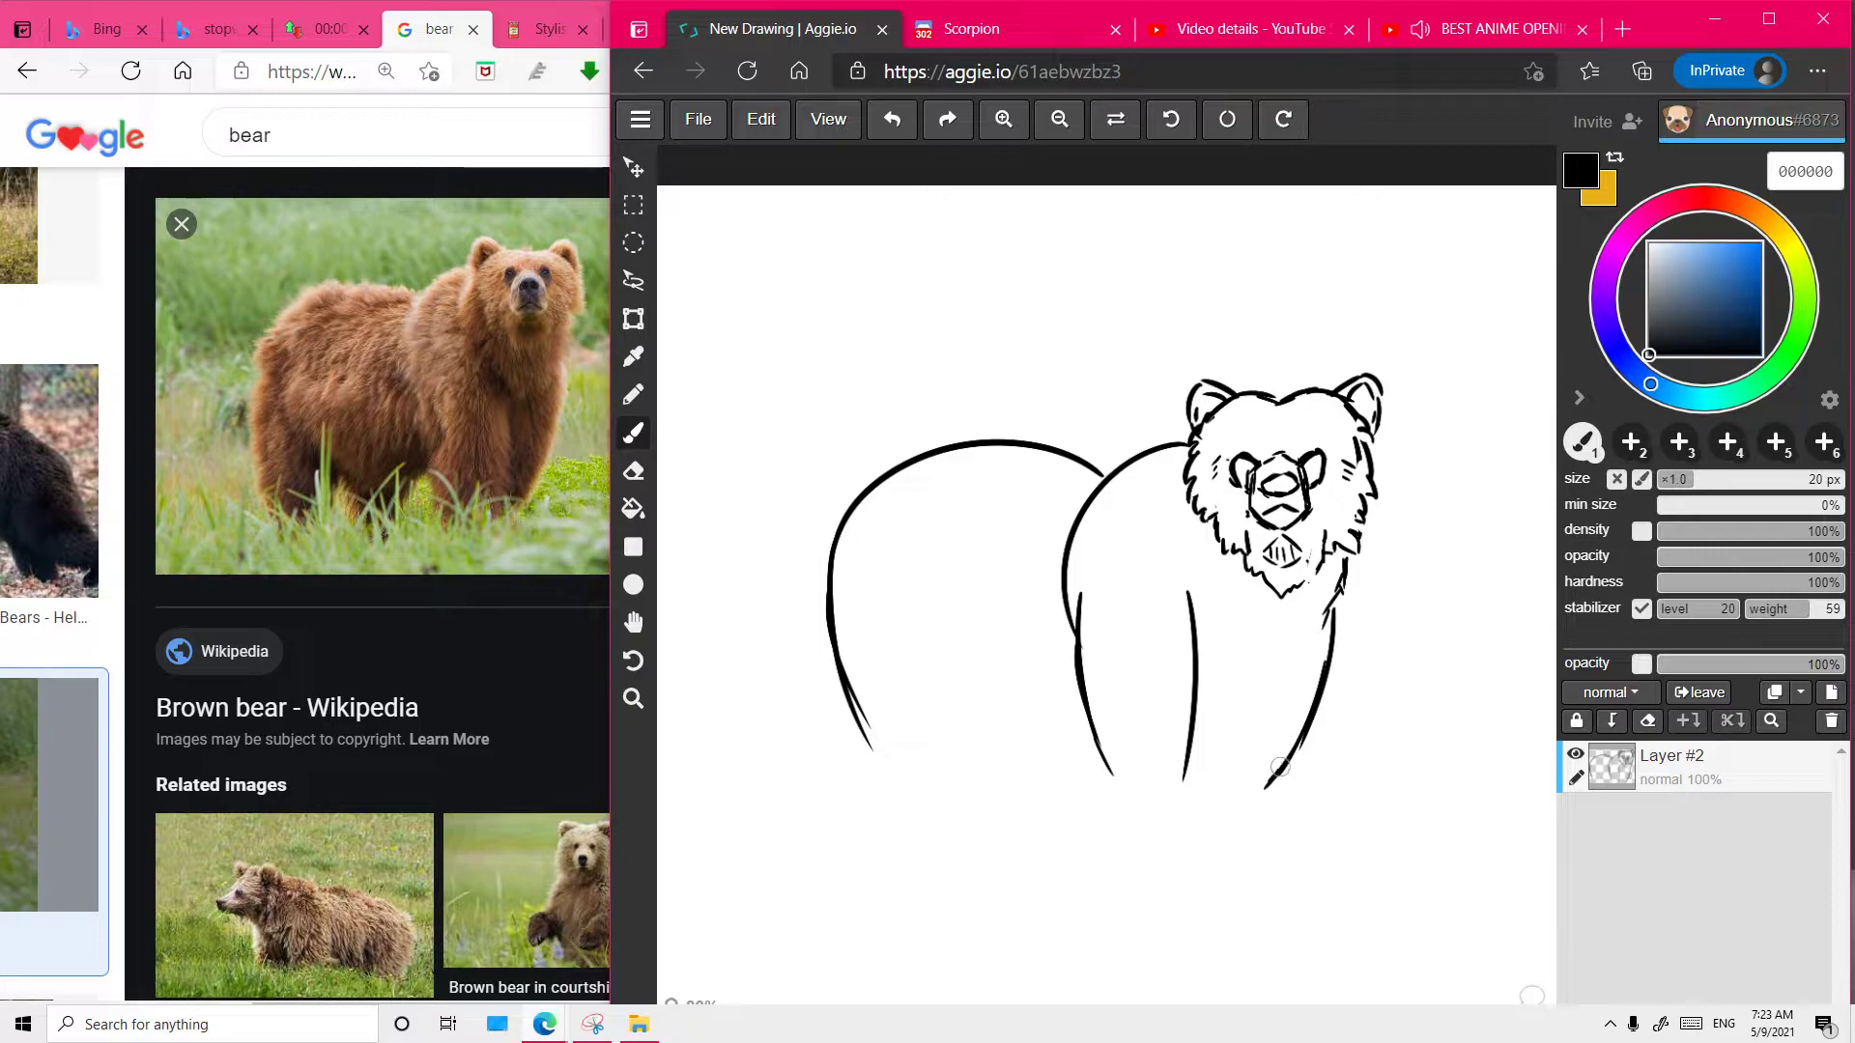
- Erase the lower end of the chest curve and redraw it curving further inward
{"action": "key", "text": "e"}
{"action": "mouse_move", "coordinate": [1358, 725]}
{"action": "left_mouse_down"}
{"action": "mouse_move", "coordinate": [1338, 656]}
{"action": "mouse_move", "coordinate": [1305, 686]}
{"action": "mouse_move", "coordinate": [1336, 617]}
{"action": "mouse_move", "coordinate": [1308, 706]}
{"action": "mouse_move", "coordinate": [1233, 770]}
{"action": "left_mouse_up"}
{"action": "key", "text": "b"}
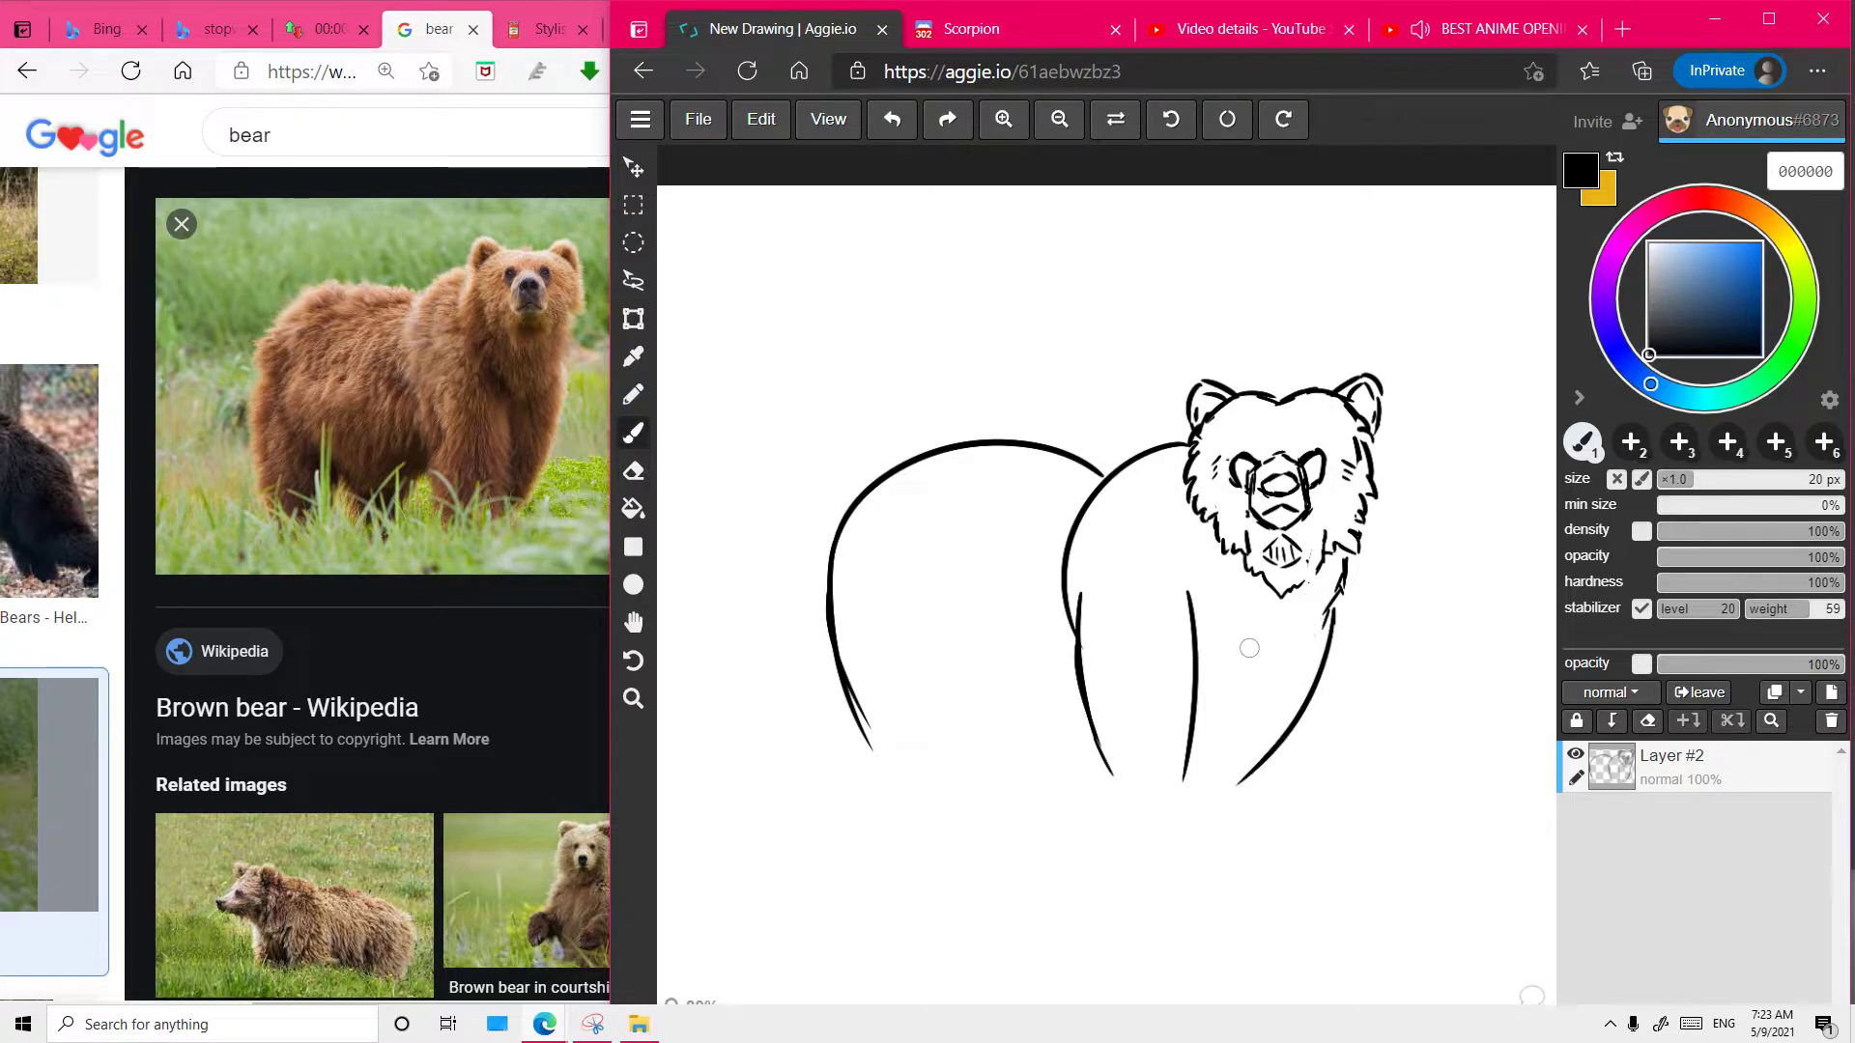
- Erase the front leg's inner line and try new strokes in its place
{"action": "key", "text": "e"}
{"action": "mouse_move", "coordinate": [1172, 621]}
{"action": "left_mouse_down"}
{"action": "mouse_move", "coordinate": [1176, 735]}
{"action": "mouse_move", "coordinate": [1199, 611]}
{"action": "mouse_move", "coordinate": [1201, 688]}
{"action": "left_mouse_up"}
{"action": "key", "text": "b"}
{"action": "left_click_drag", "start_coordinate": [1181, 613], "coordinate": [1183, 790]}
{"action": "key", "text": "ctrl+z"}
{"action": "left_click_drag", "start_coordinate": [1180, 610], "coordinate": [1202, 790]}
{"action": "key", "text": "ctrl+z"}
{"action": "mouse_move", "coordinate": [1192, 619]}
{"action": "left_mouse_down"}
{"action": "mouse_move", "coordinate": [1220, 716]}
{"action": "mouse_move", "coordinate": [1202, 769]}
{"action": "left_mouse_up"}
{"action": "key", "text": "ctrl+z"}
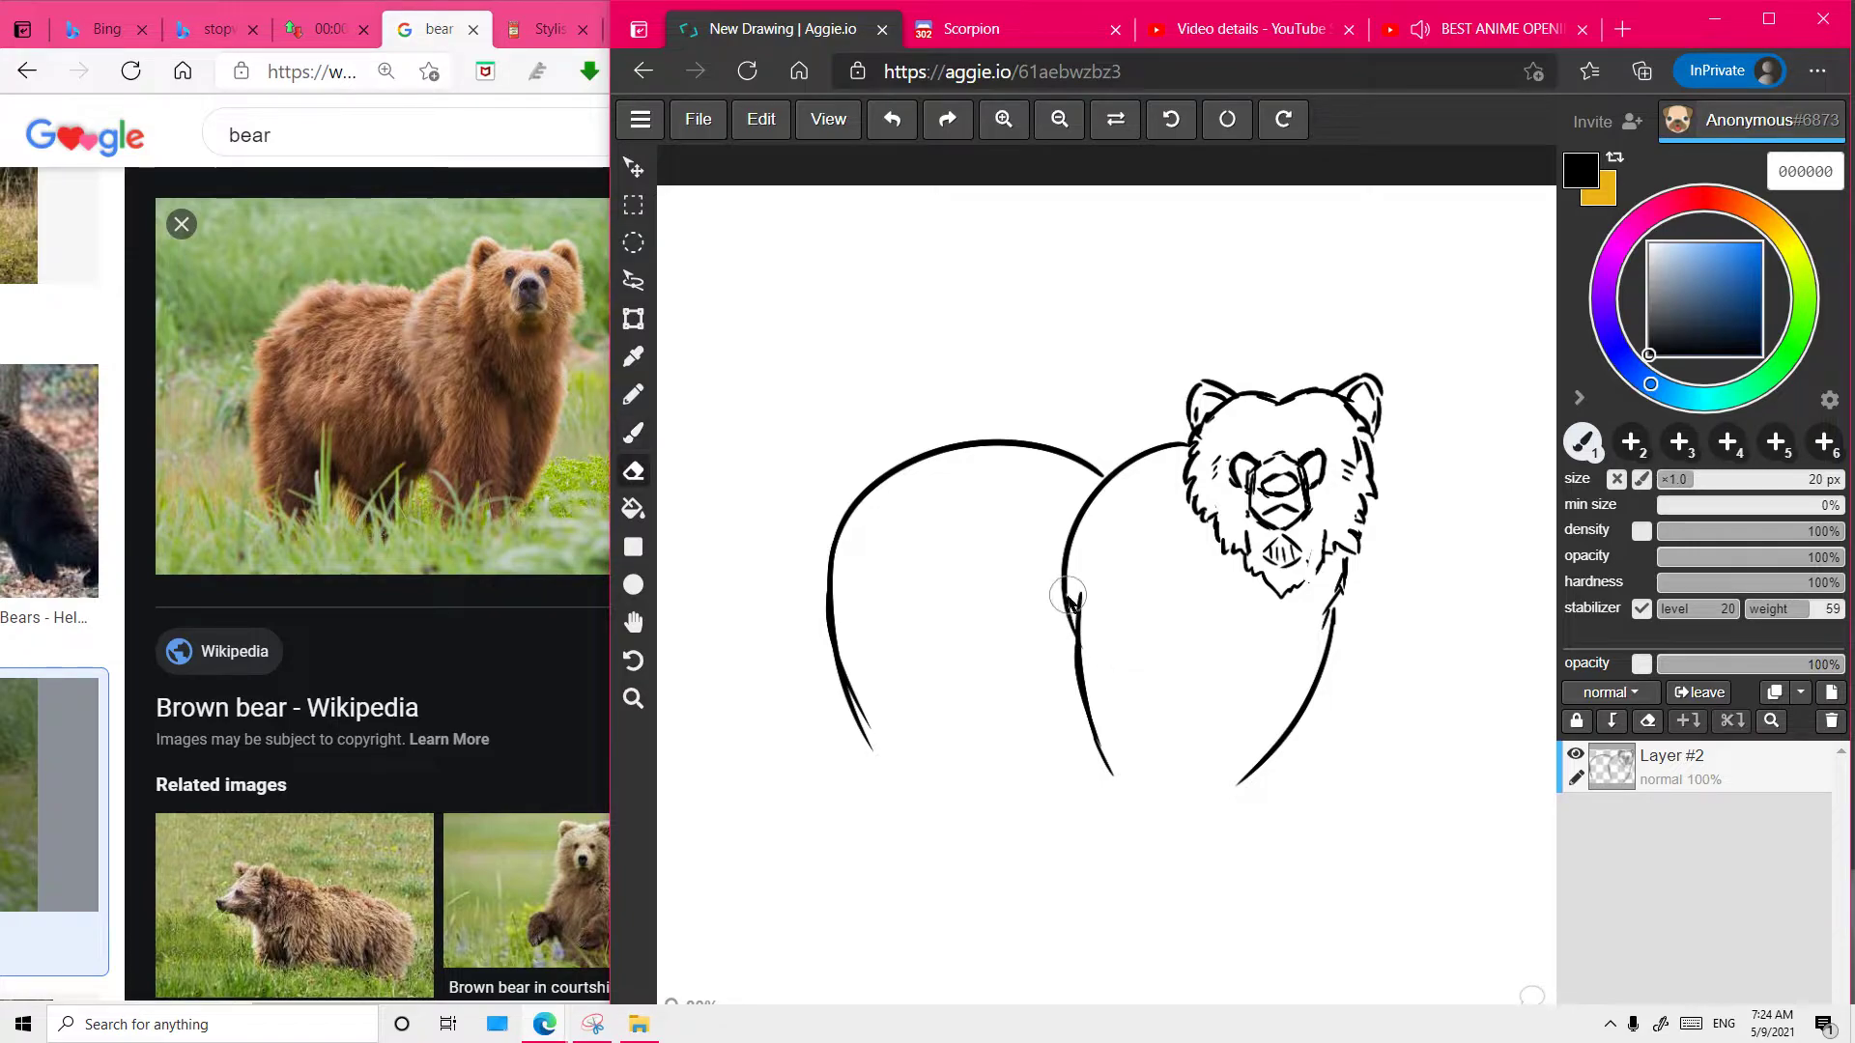
- Lasso-select the back, hind leg, shoulder and outer front-leg line, move them slightly closer to the head, and deselect
{"action": "left_click", "coordinate": [634, 280]}
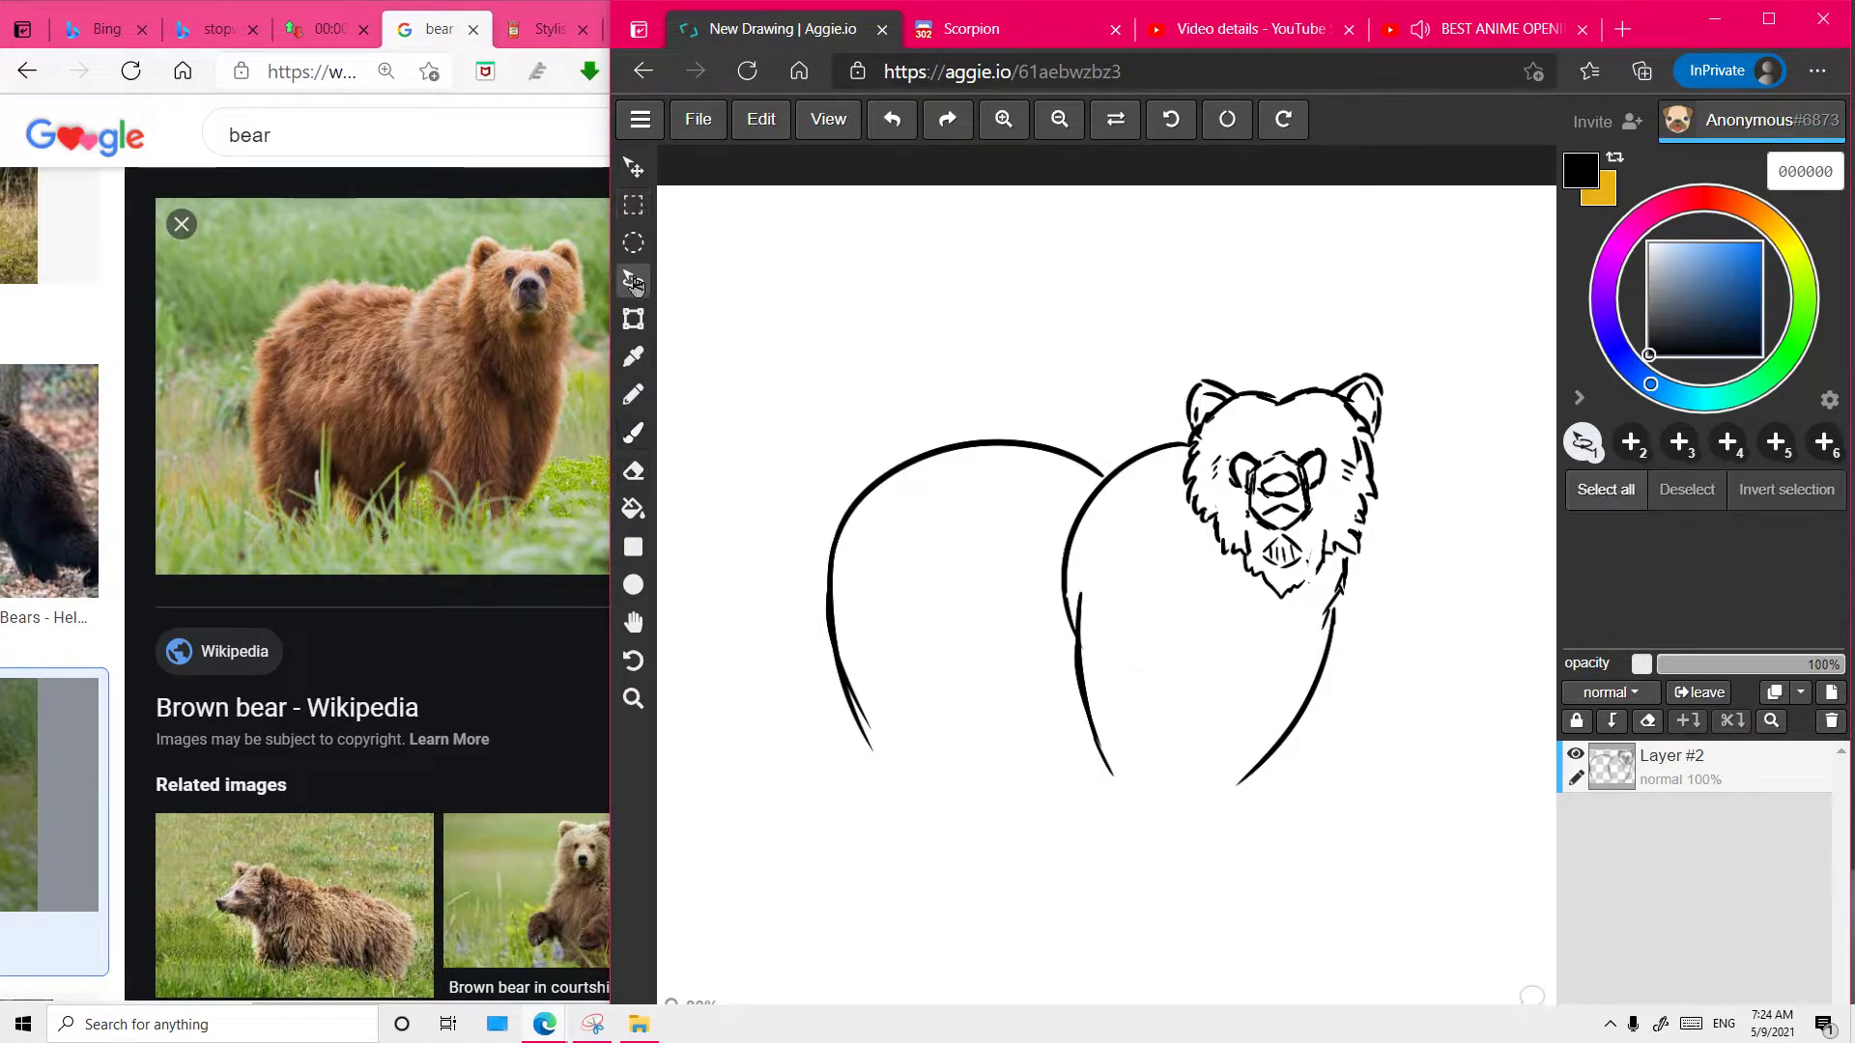
{"action": "mouse_move", "coordinate": [1036, 544]}
{"action": "left_mouse_down"}
{"action": "mouse_move", "coordinate": [1165, 669]}
{"action": "mouse_move", "coordinate": [1161, 526]}
{"action": "mouse_move", "coordinate": [1187, 434]}
{"action": "mouse_move", "coordinate": [1106, 425]}
{"action": "left_mouse_up"}
{"action": "mouse_move", "coordinate": [819, 394]}
{"action": "left_mouse_down"}
{"action": "mouse_move", "coordinate": [981, 869]}
{"action": "mouse_move", "coordinate": [1126, 820]}
{"action": "mouse_move", "coordinate": [1180, 446]}
{"action": "mouse_move", "coordinate": [785, 348]}
{"action": "mouse_move", "coordinate": [813, 347]}
{"action": "left_mouse_up"}
{"action": "left_click", "coordinate": [634, 168]}
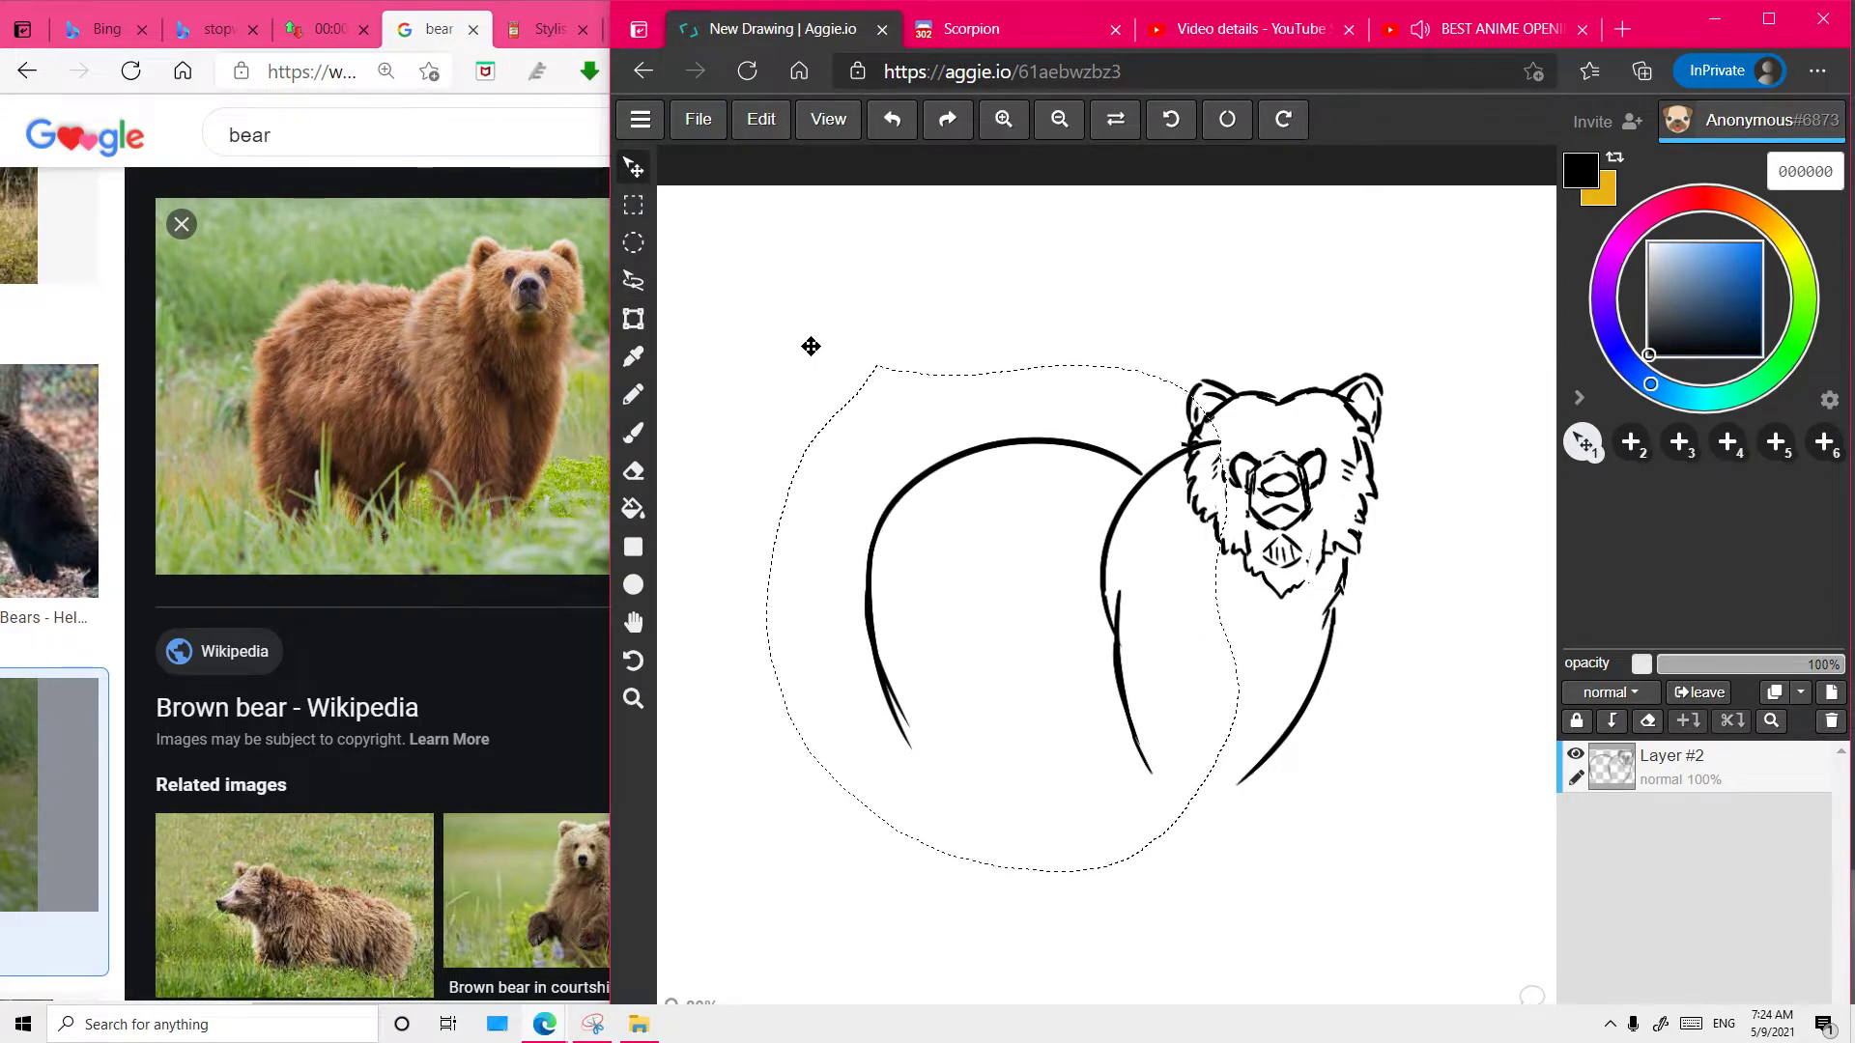
{"action": "left_click", "coordinate": [634, 205]}
{"action": "left_click", "coordinate": [1024, 338]}
- Erase the end of the shoulder line that overlaps the side of the bear's head
{"action": "scroll", "coordinate": [1238, 352], "scroll_direction": "up", "scroll_amount": 3}
{"action": "key", "text": "space"}
{"action": "left_click_drag", "start_coordinate": [1238, 352], "coordinate": [1249, 201]}
{"action": "key", "text": "e"}
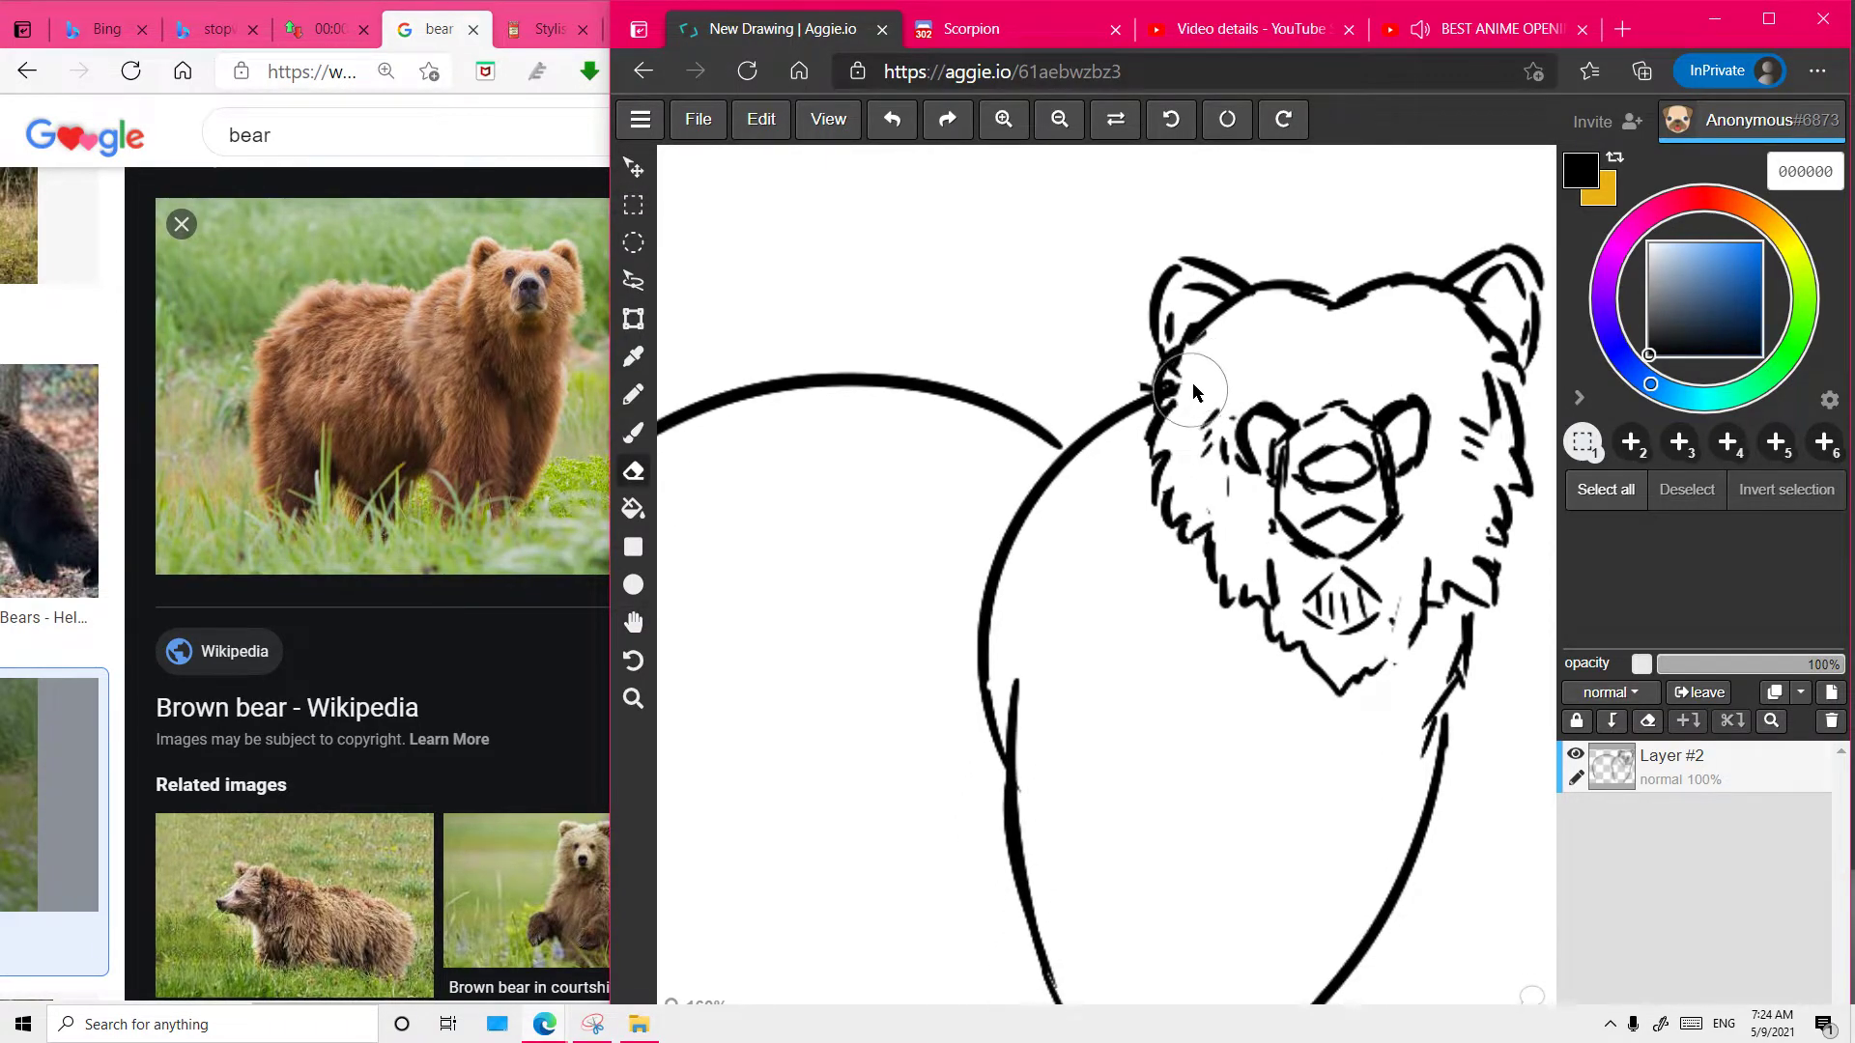
{"action": "left_click_drag", "start_coordinate": [1184, 386], "coordinate": [1137, 382]}
{"action": "key", "text": "space"}
{"action": "mouse_move", "coordinate": [1243, 653]}
{"action": "left_mouse_down"}
{"action": "mouse_move", "coordinate": [1237, 466]}
{"action": "mouse_move", "coordinate": [1226, 525]}
{"action": "left_mouse_up"}
{"action": "key", "text": "ctrl+space"}
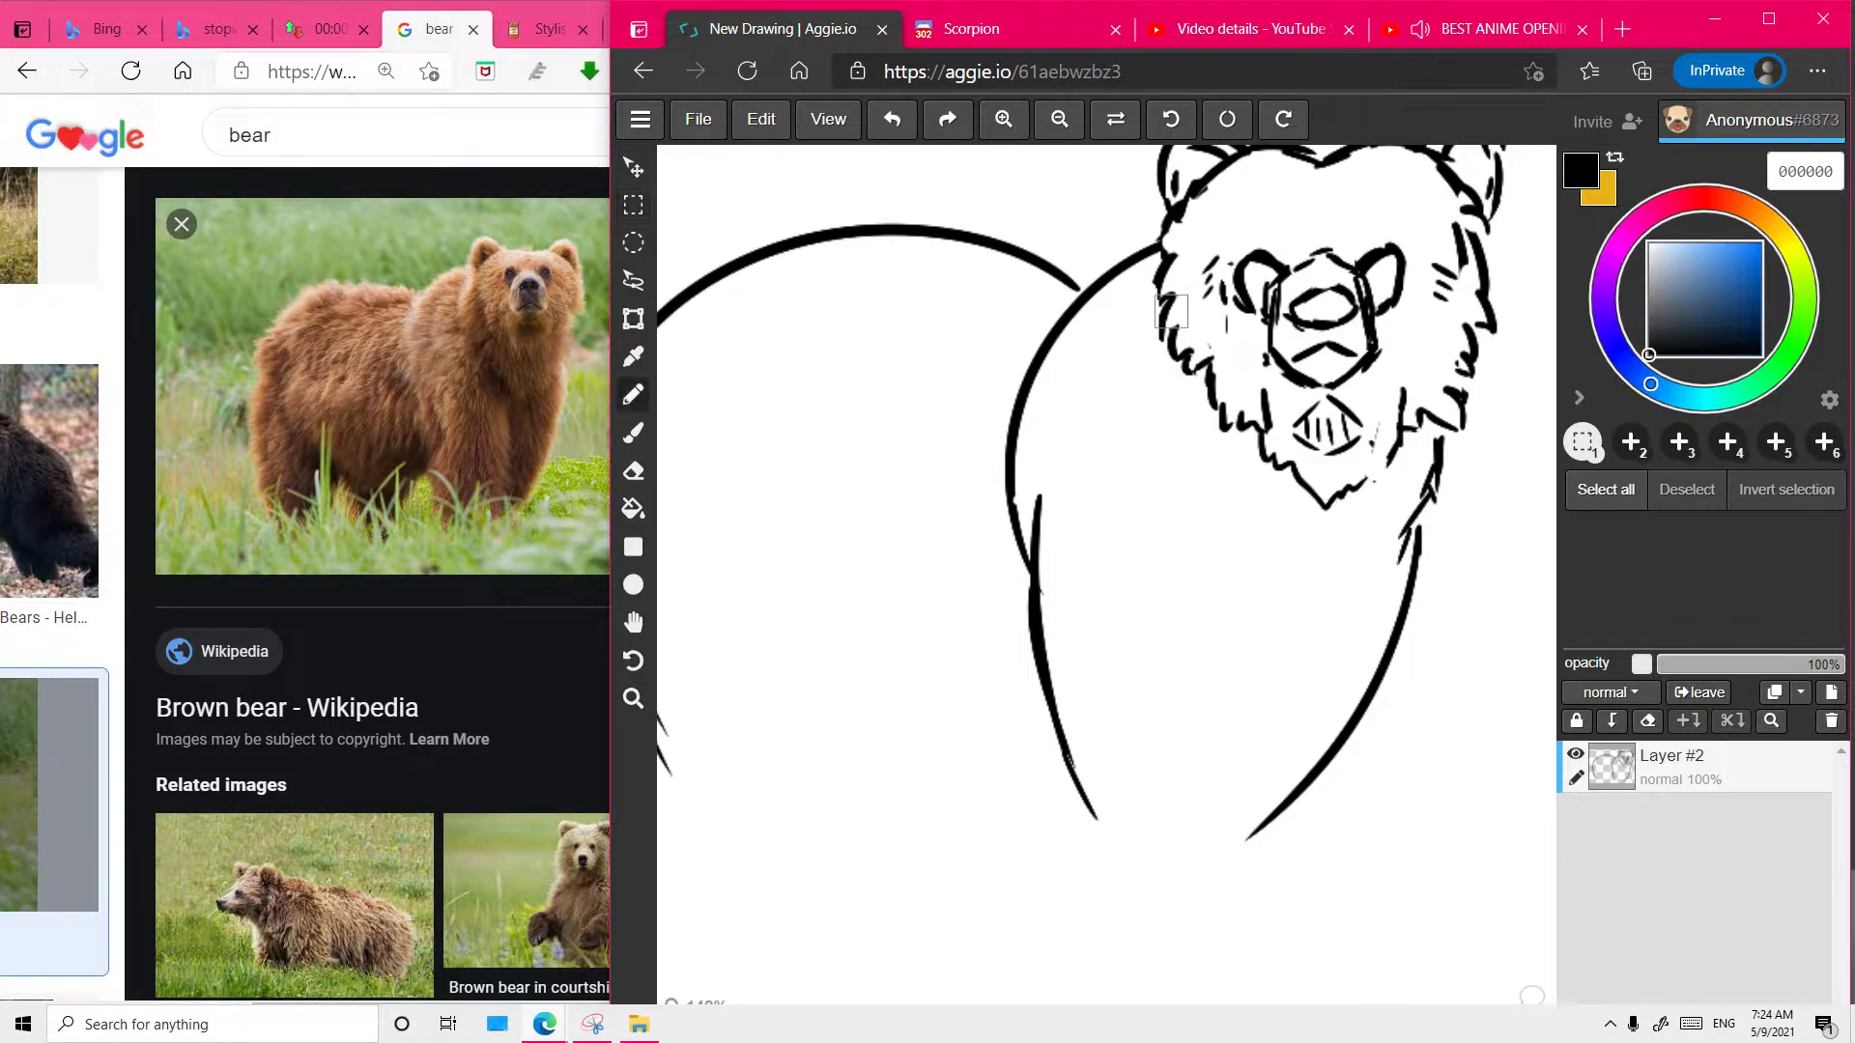
- Draw the front leg's inner line, curving from below the shoulder to the lower tip of the chest curve
{"action": "key", "text": "b"}
{"action": "scroll", "coordinate": [1109, 574], "scroll_direction": "down", "scroll_amount": 2}
{"action": "scroll", "coordinate": [1167, 744], "scroll_direction": "down", "scroll_amount": 1}
{"action": "left_click_drag", "start_coordinate": [1165, 630], "coordinate": [1185, 901]}
{"action": "key", "text": "ctrl+z"}
{"action": "left_click_drag", "start_coordinate": [1168, 649], "coordinate": [1202, 893]}
{"action": "key", "text": "ctrl+z"}
{"action": "scroll", "coordinate": [1188, 792], "scroll_direction": "down", "scroll_amount": 3}
{"action": "scroll", "coordinate": [1159, 754], "scroll_direction": "up", "scroll_amount": 2}
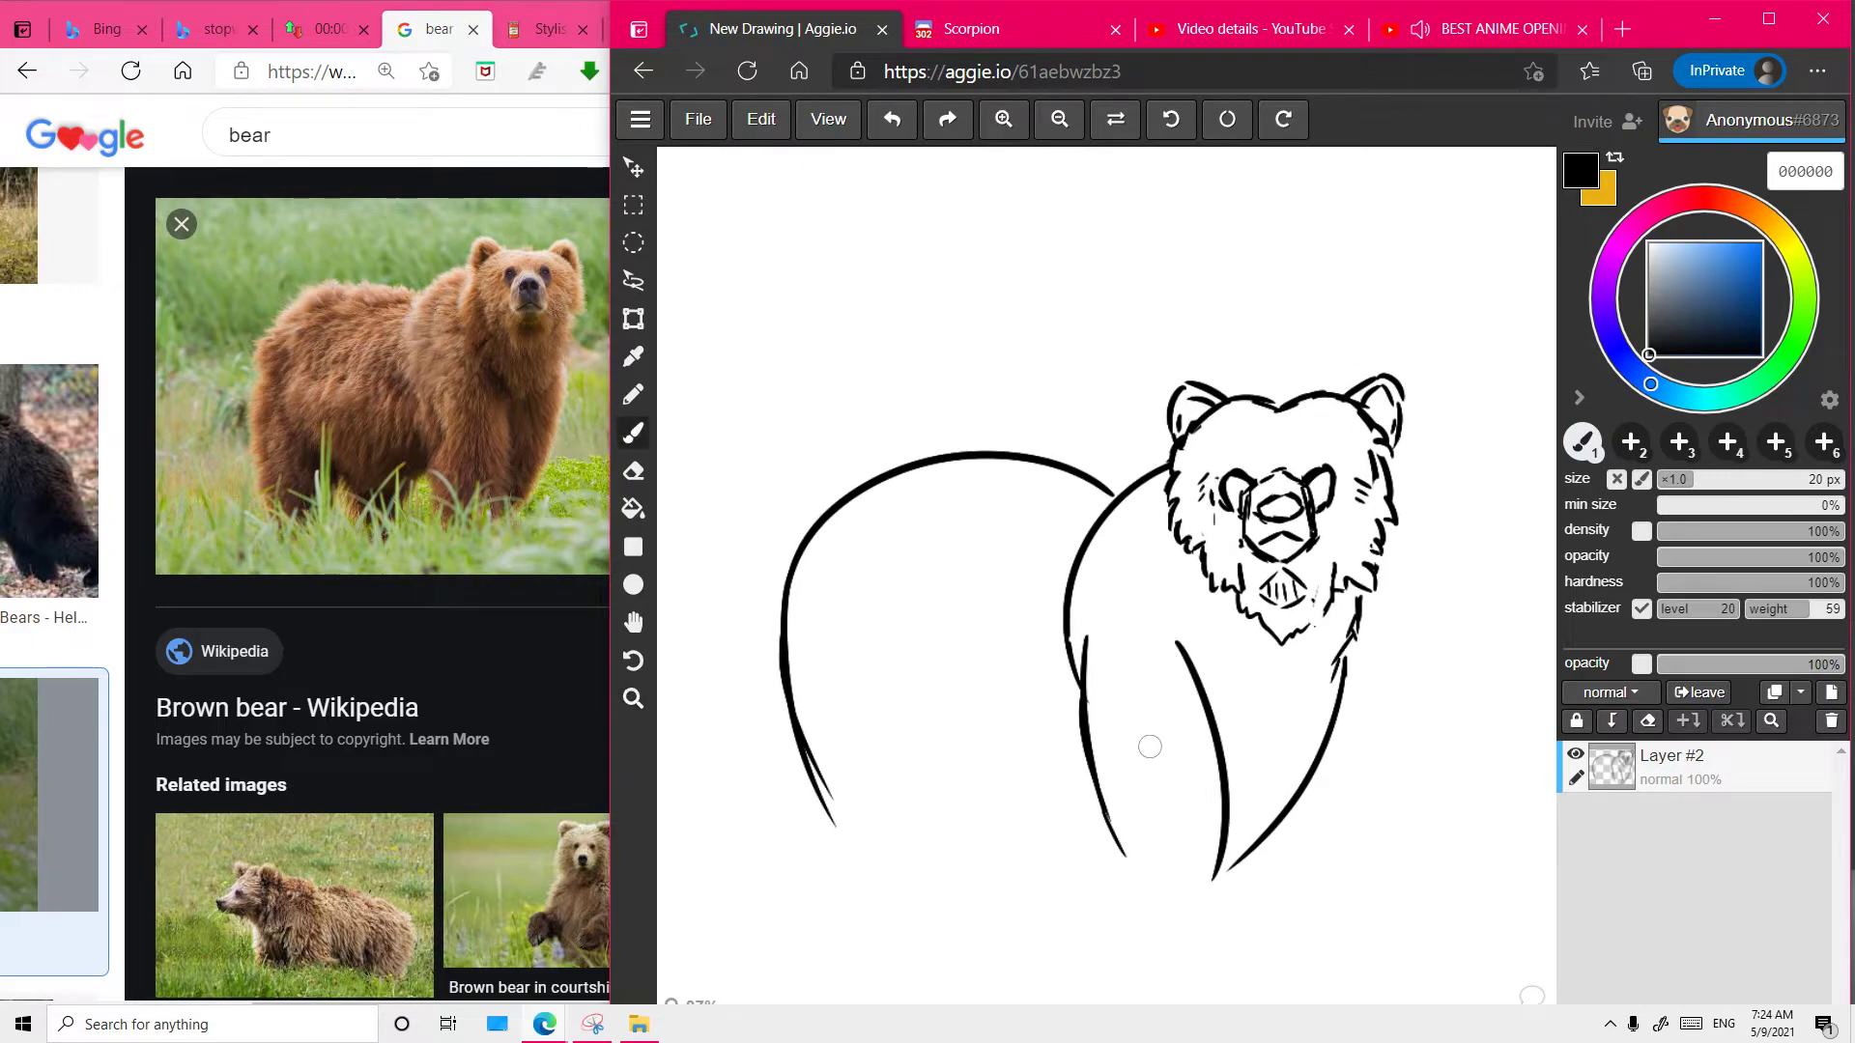
{"action": "key", "text": "space"}
{"action": "left_click_drag", "start_coordinate": [1127, 737], "coordinate": [1190, 680]}
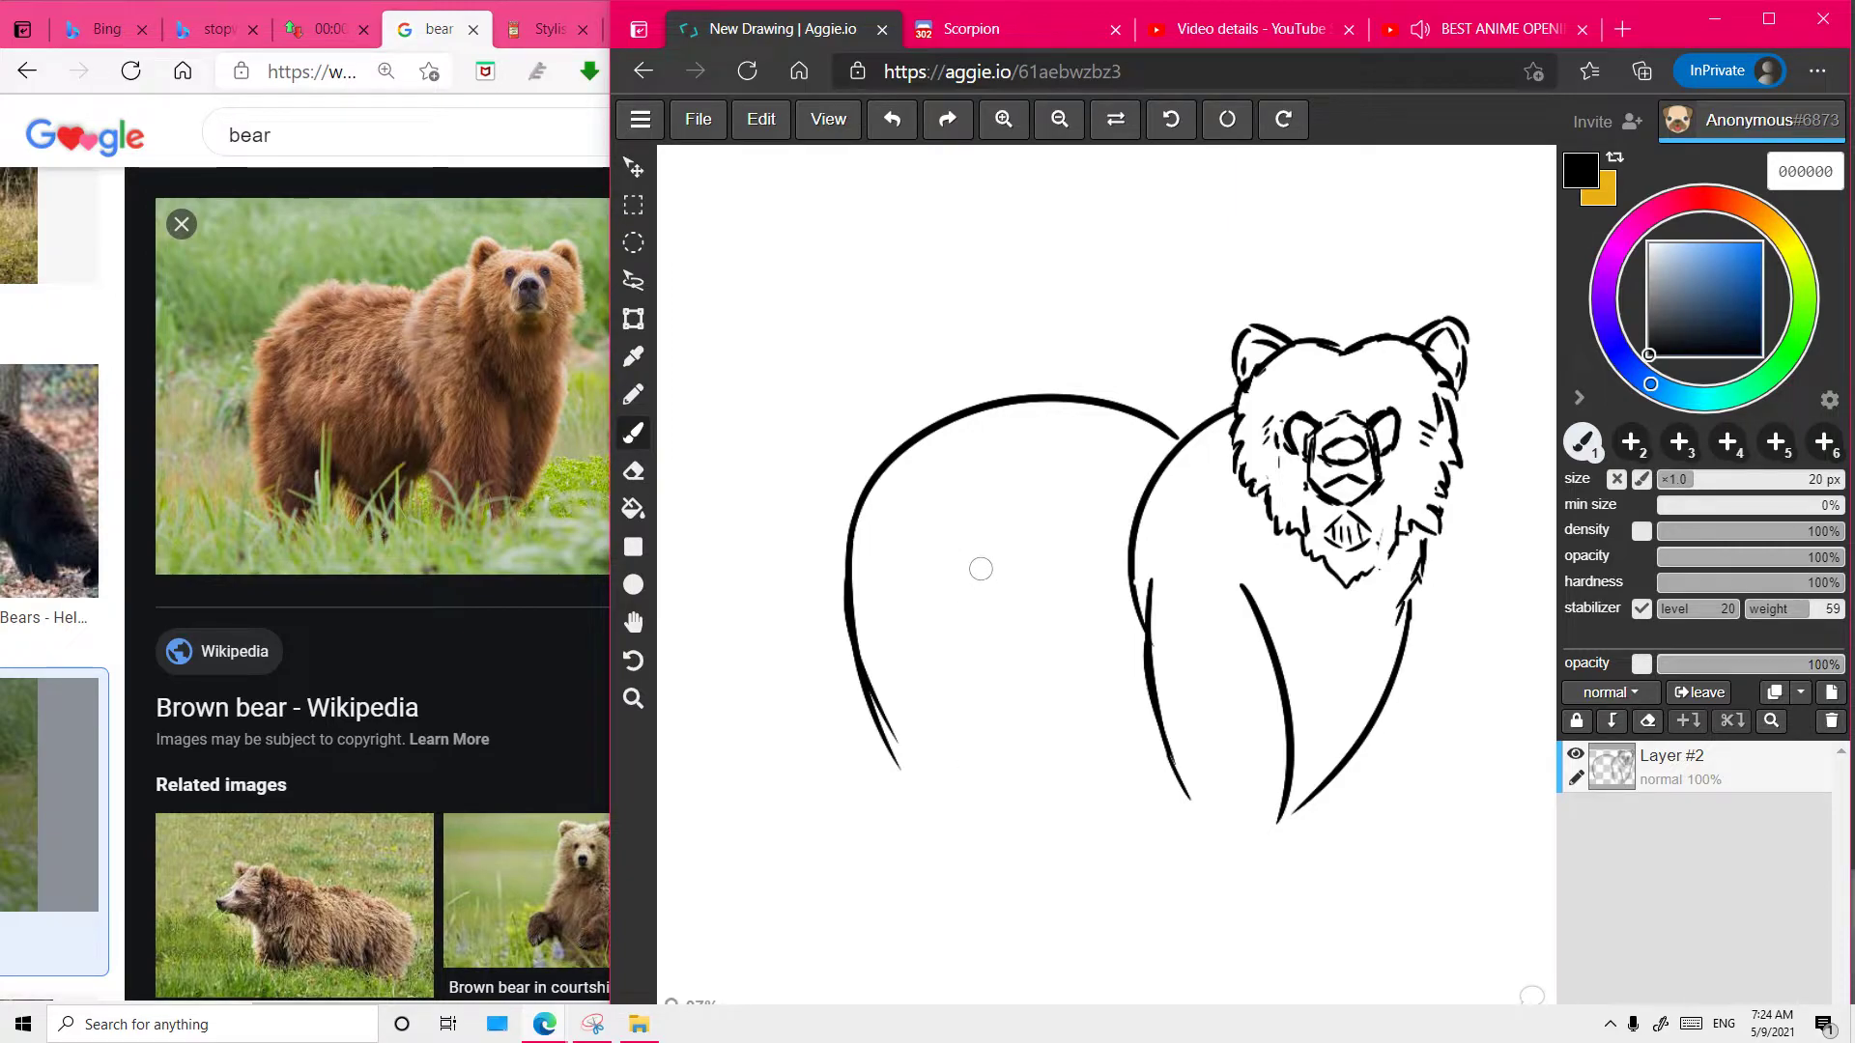
- Draw the belly as one curve from the inner hind leg down and across to the front leg, redoing it until it hangs low
{"action": "mouse_move", "coordinate": [917, 577]}
{"action": "left_mouse_down"}
{"action": "mouse_move", "coordinate": [1110, 742]}
{"action": "mouse_move", "coordinate": [1169, 713]}
{"action": "left_mouse_up"}
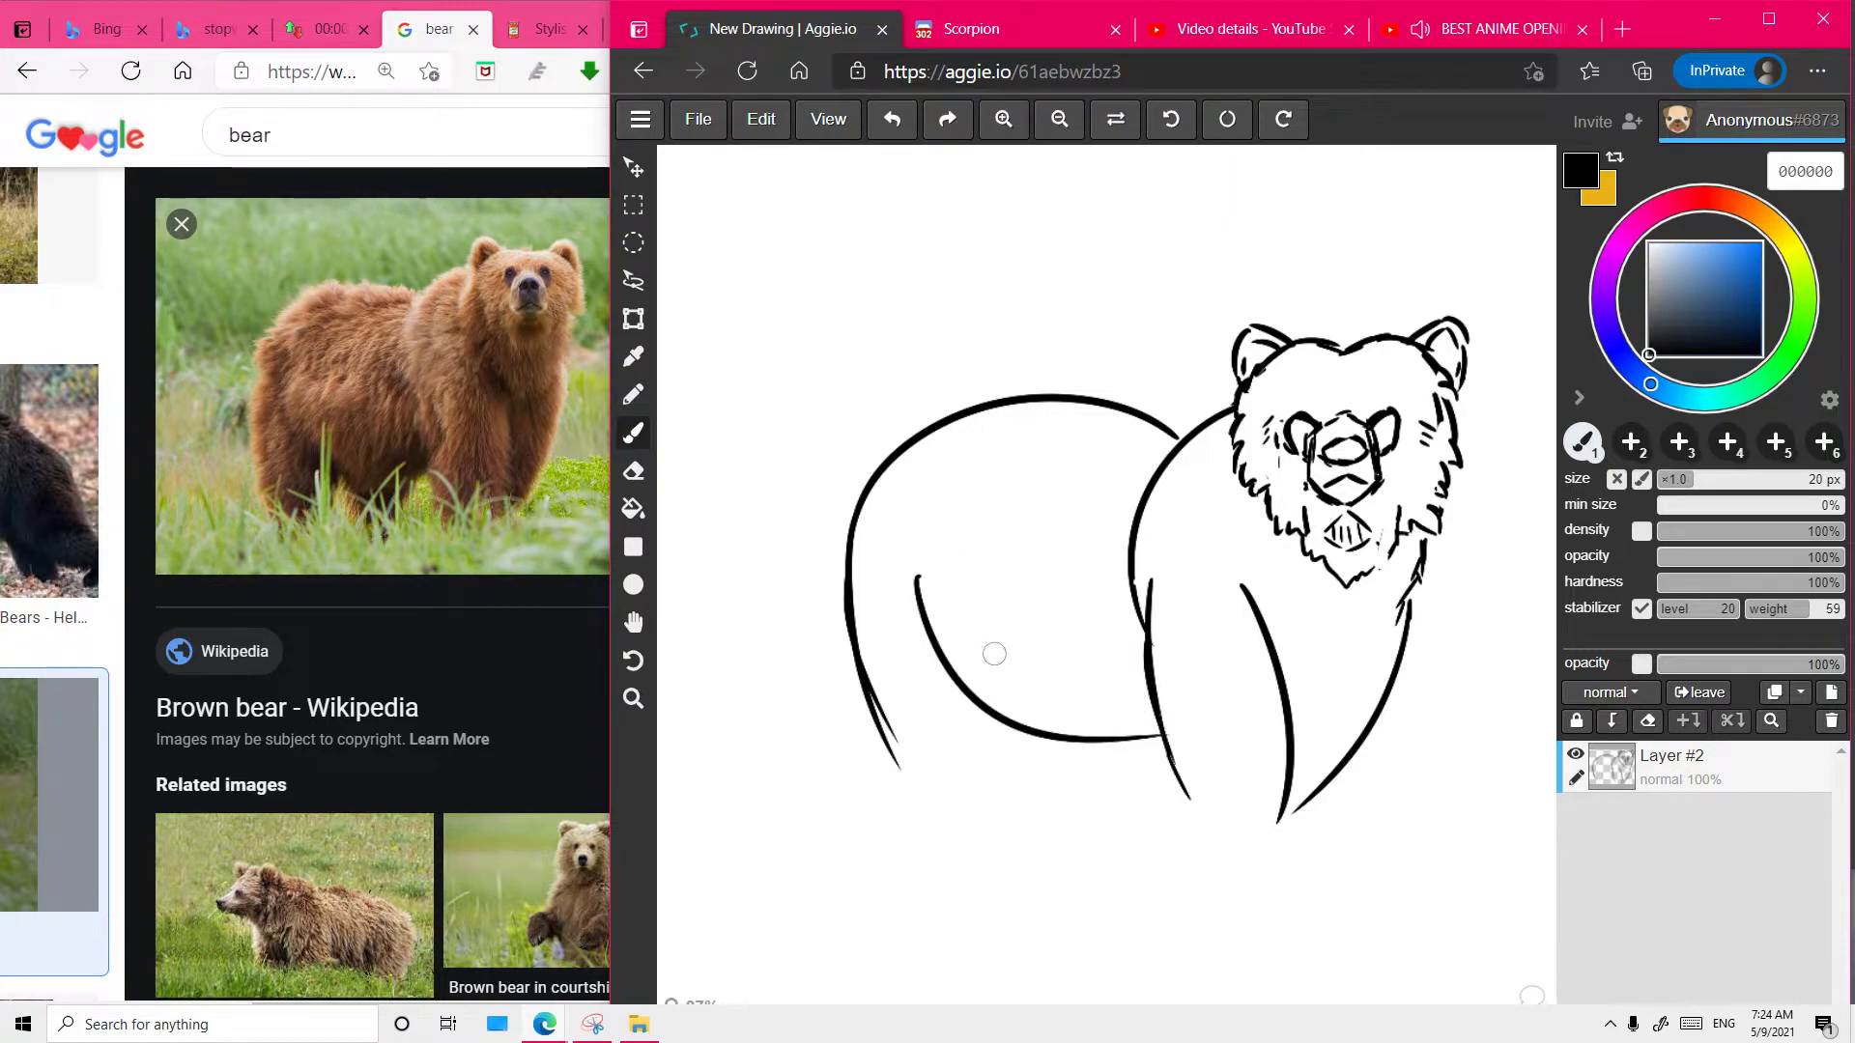
{"action": "key", "text": "ctrl+z"}
{"action": "mouse_move", "coordinate": [898, 589]}
{"action": "left_mouse_down"}
{"action": "mouse_move", "coordinate": [911, 651]}
{"action": "mouse_move", "coordinate": [1167, 742]}
{"action": "left_mouse_up"}
{"action": "key", "text": "ctrl+z"}
{"action": "mouse_move", "coordinate": [897, 589]}
{"action": "left_mouse_down"}
{"action": "mouse_move", "coordinate": [1071, 780]}
{"action": "mouse_move", "coordinate": [1151, 746]}
{"action": "left_mouse_up"}
{"action": "key", "text": "ctrl+z"}
{"action": "left_click_drag", "start_coordinate": [890, 605], "coordinate": [1161, 744]}
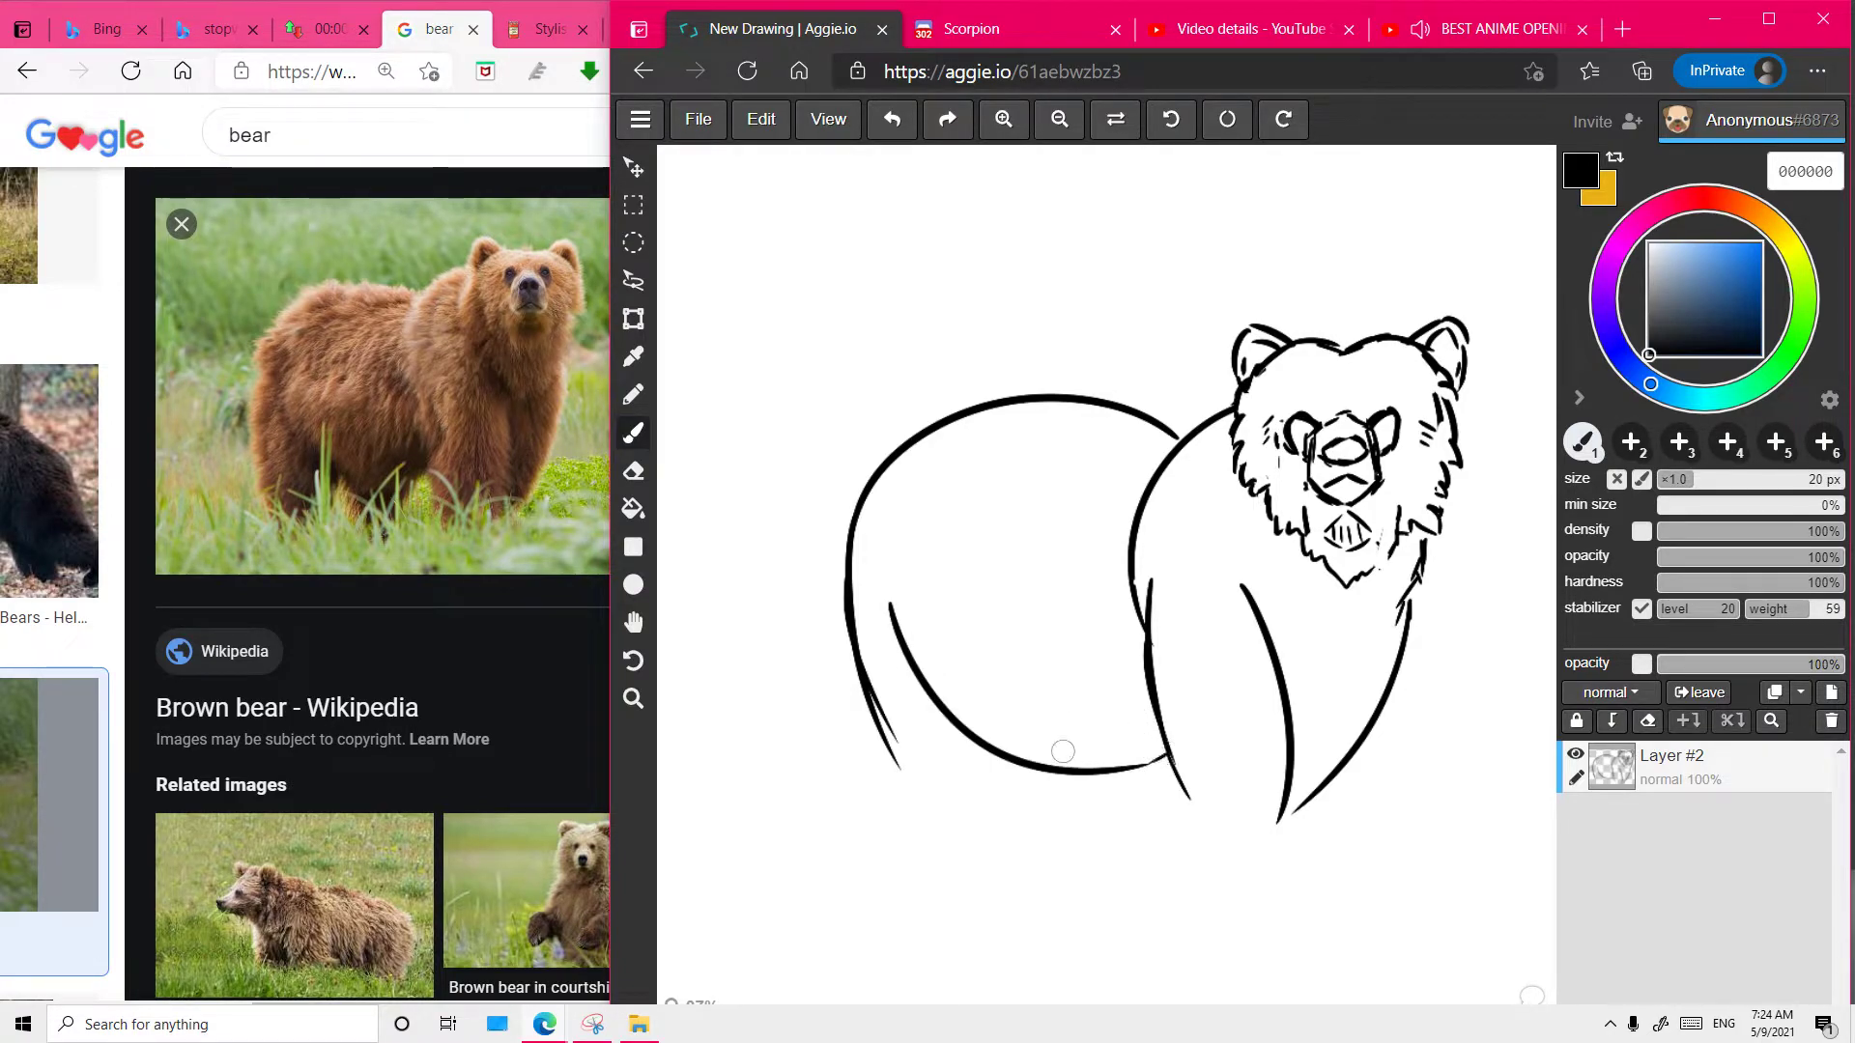
- Draw a short fur stroke hanging below the belly line near the hind leg
{"action": "left_click_drag", "start_coordinate": [982, 753], "coordinate": [979, 782]}
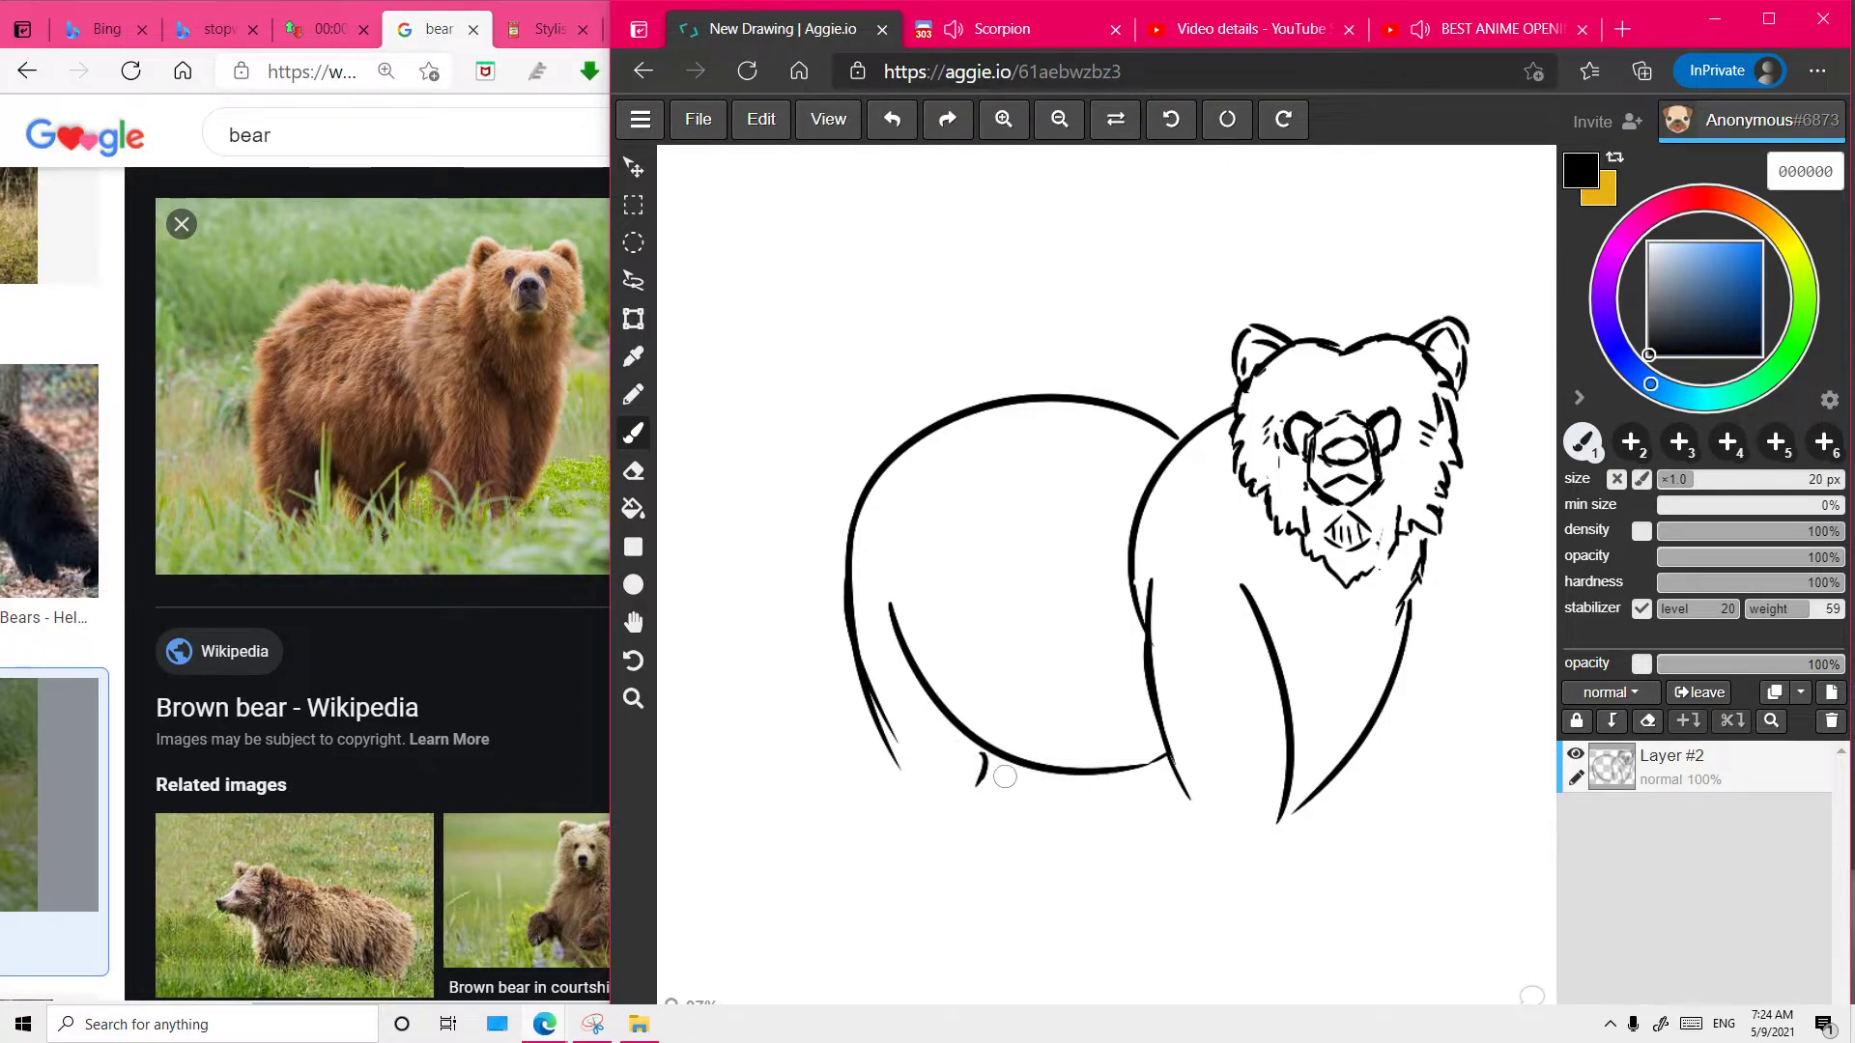
{"action": "key", "text": "ctrl+z"}
{"action": "left_click_drag", "start_coordinate": [978, 747], "coordinate": [978, 775]}
{"action": "key", "text": "ctrl+space"}
{"action": "mouse_move", "coordinate": [1158, 755]}
{"action": "left_mouse_down"}
{"action": "mouse_move", "coordinate": [1031, 807]}
{"action": "mouse_move", "coordinate": [1154, 758]}
{"action": "mouse_move", "coordinate": [1190, 815]}
{"action": "left_mouse_up"}
{"action": "key", "text": "space"}
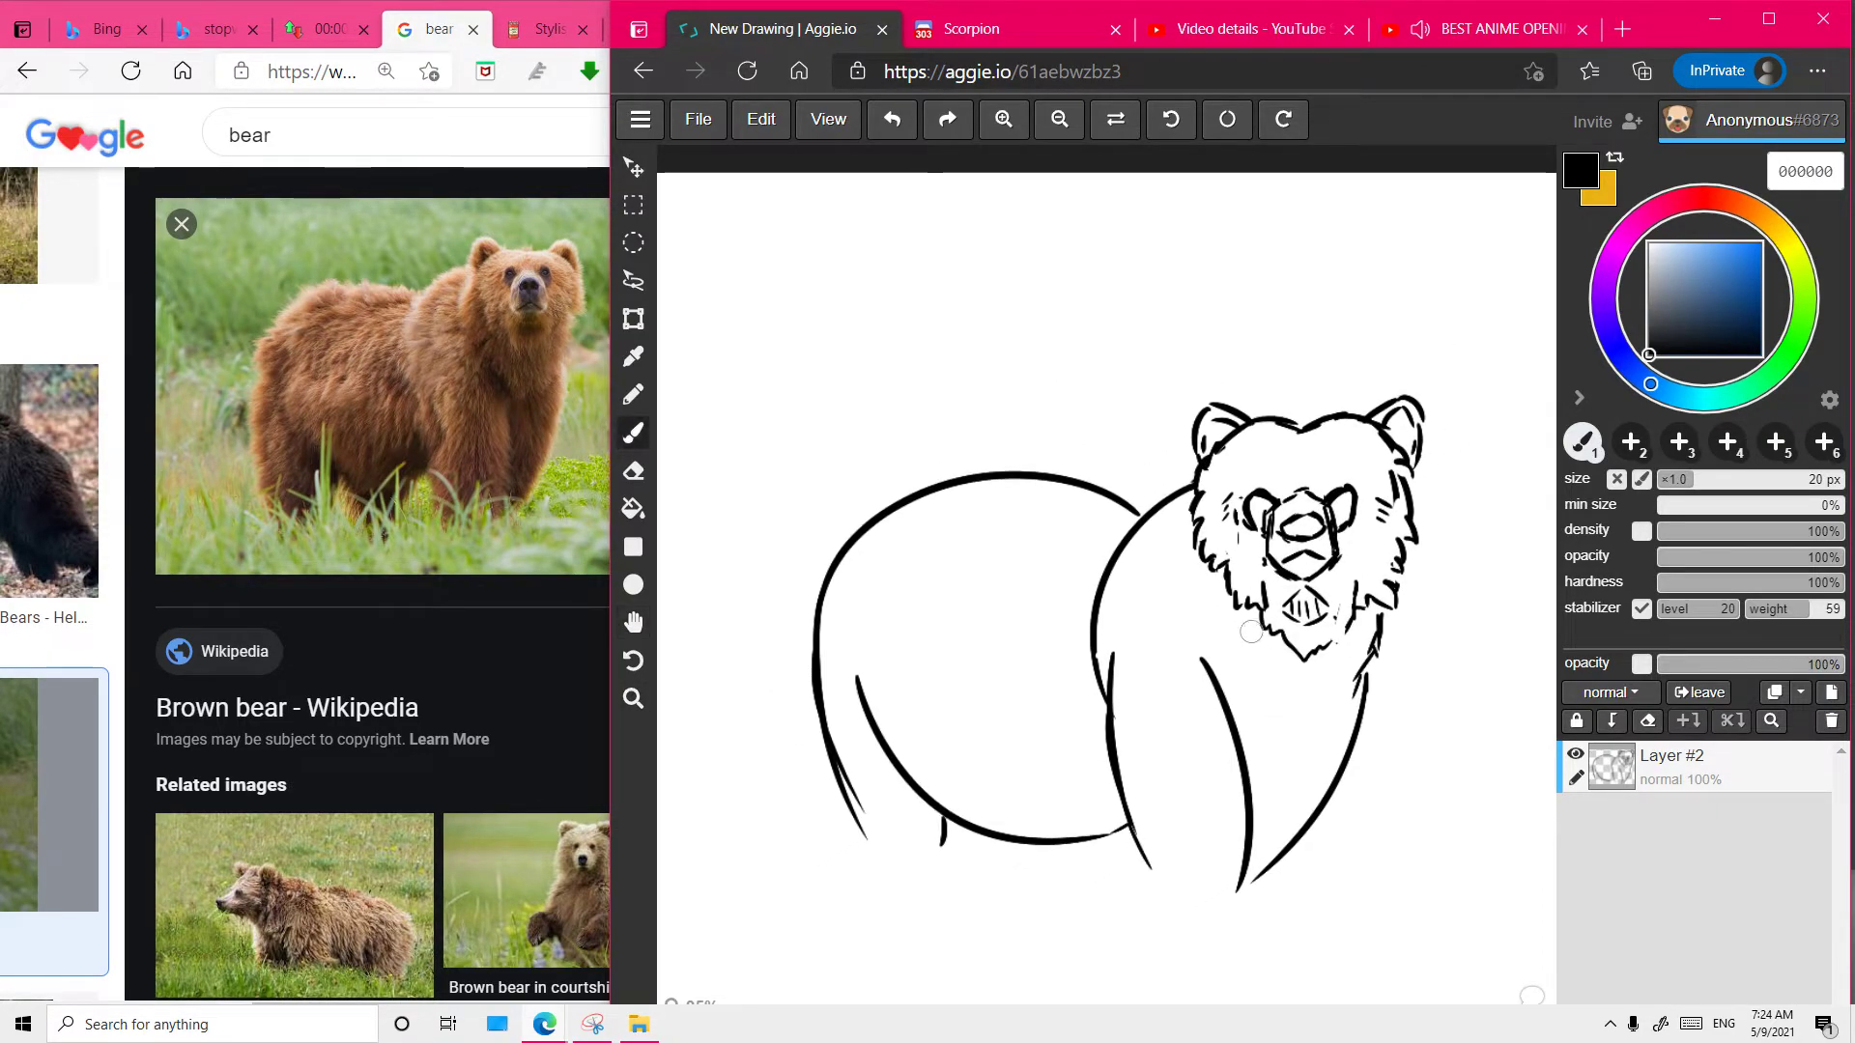
- Erase the doubled tip of the hind leg's outer line and add more short fur strokes under the belly
{"action": "left_click_drag", "start_coordinate": [849, 624], "coordinate": [857, 539]}
{"action": "key", "text": "e"}
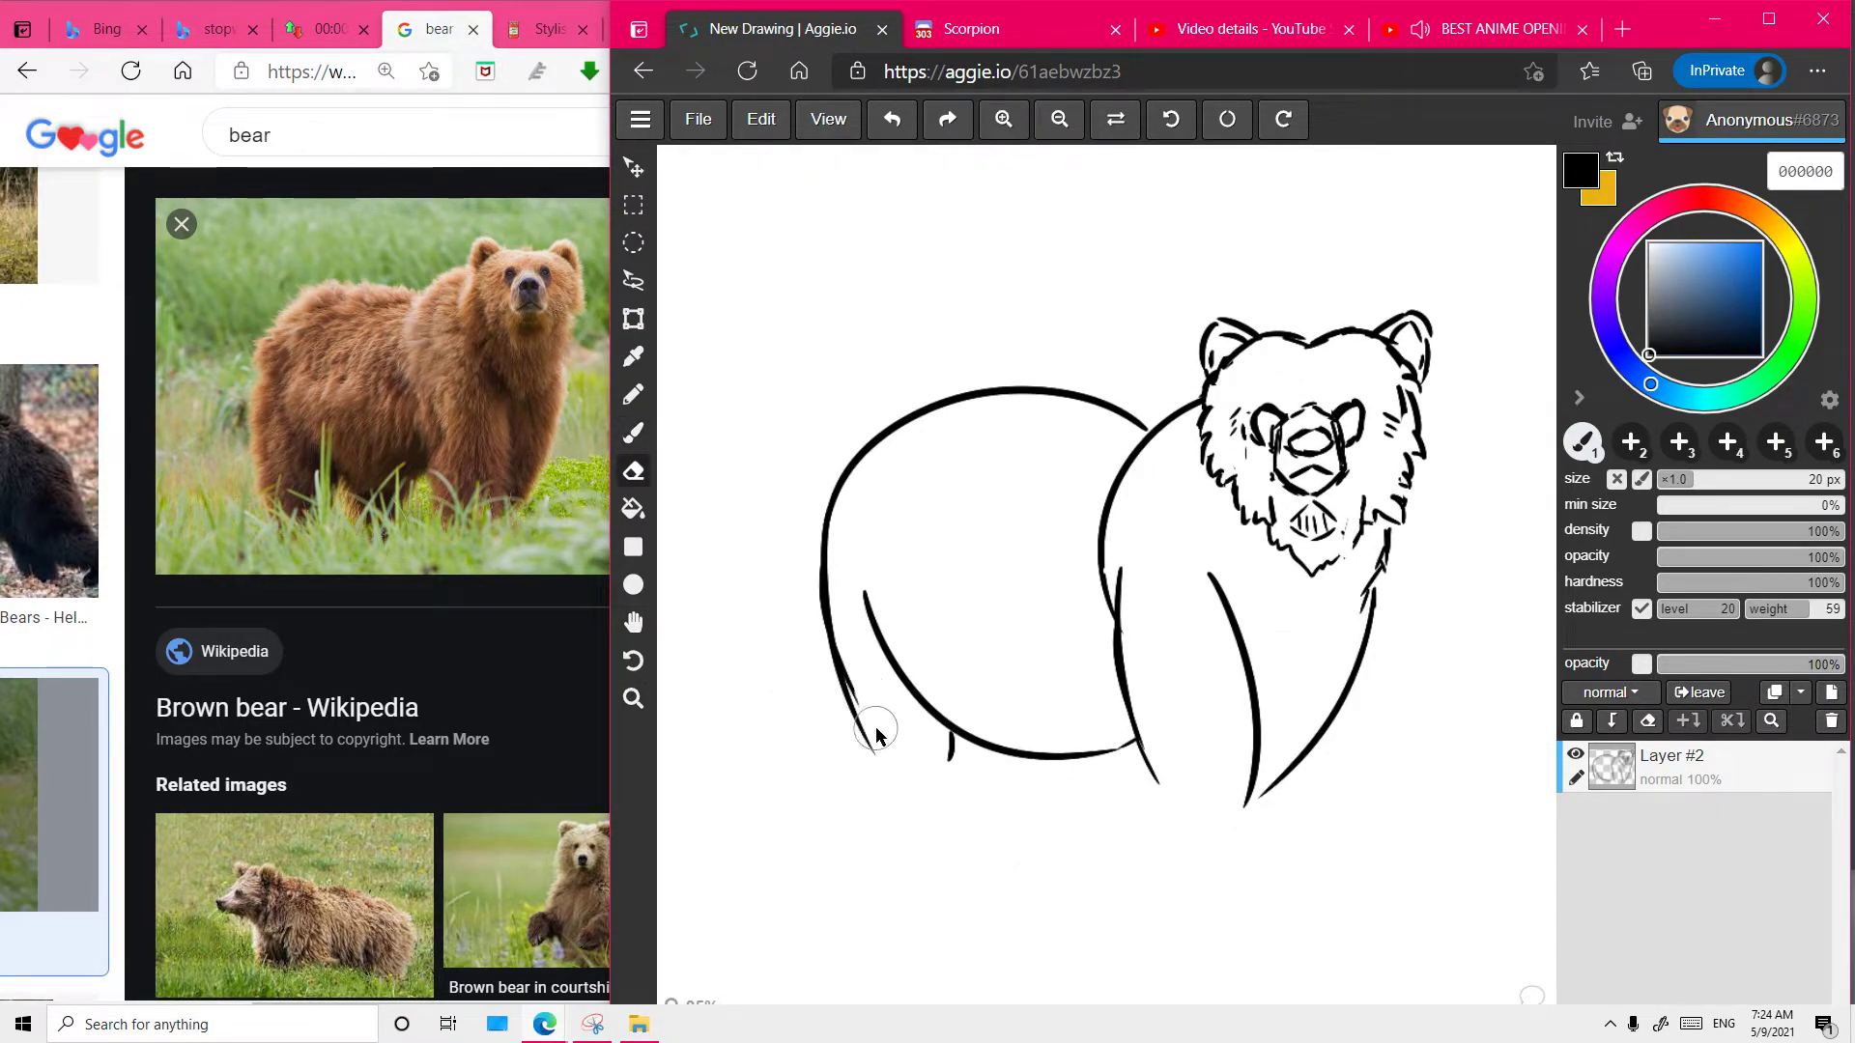
{"action": "key", "text": "space"}
{"action": "mouse_move", "coordinate": [924, 588]}
{"action": "left_mouse_down"}
{"action": "mouse_move", "coordinate": [944, 677]}
{"action": "mouse_move", "coordinate": [936, 596]}
{"action": "mouse_move", "coordinate": [910, 597]}
{"action": "left_mouse_up"}
{"action": "key", "text": "b"}
{"action": "key", "text": "space"}
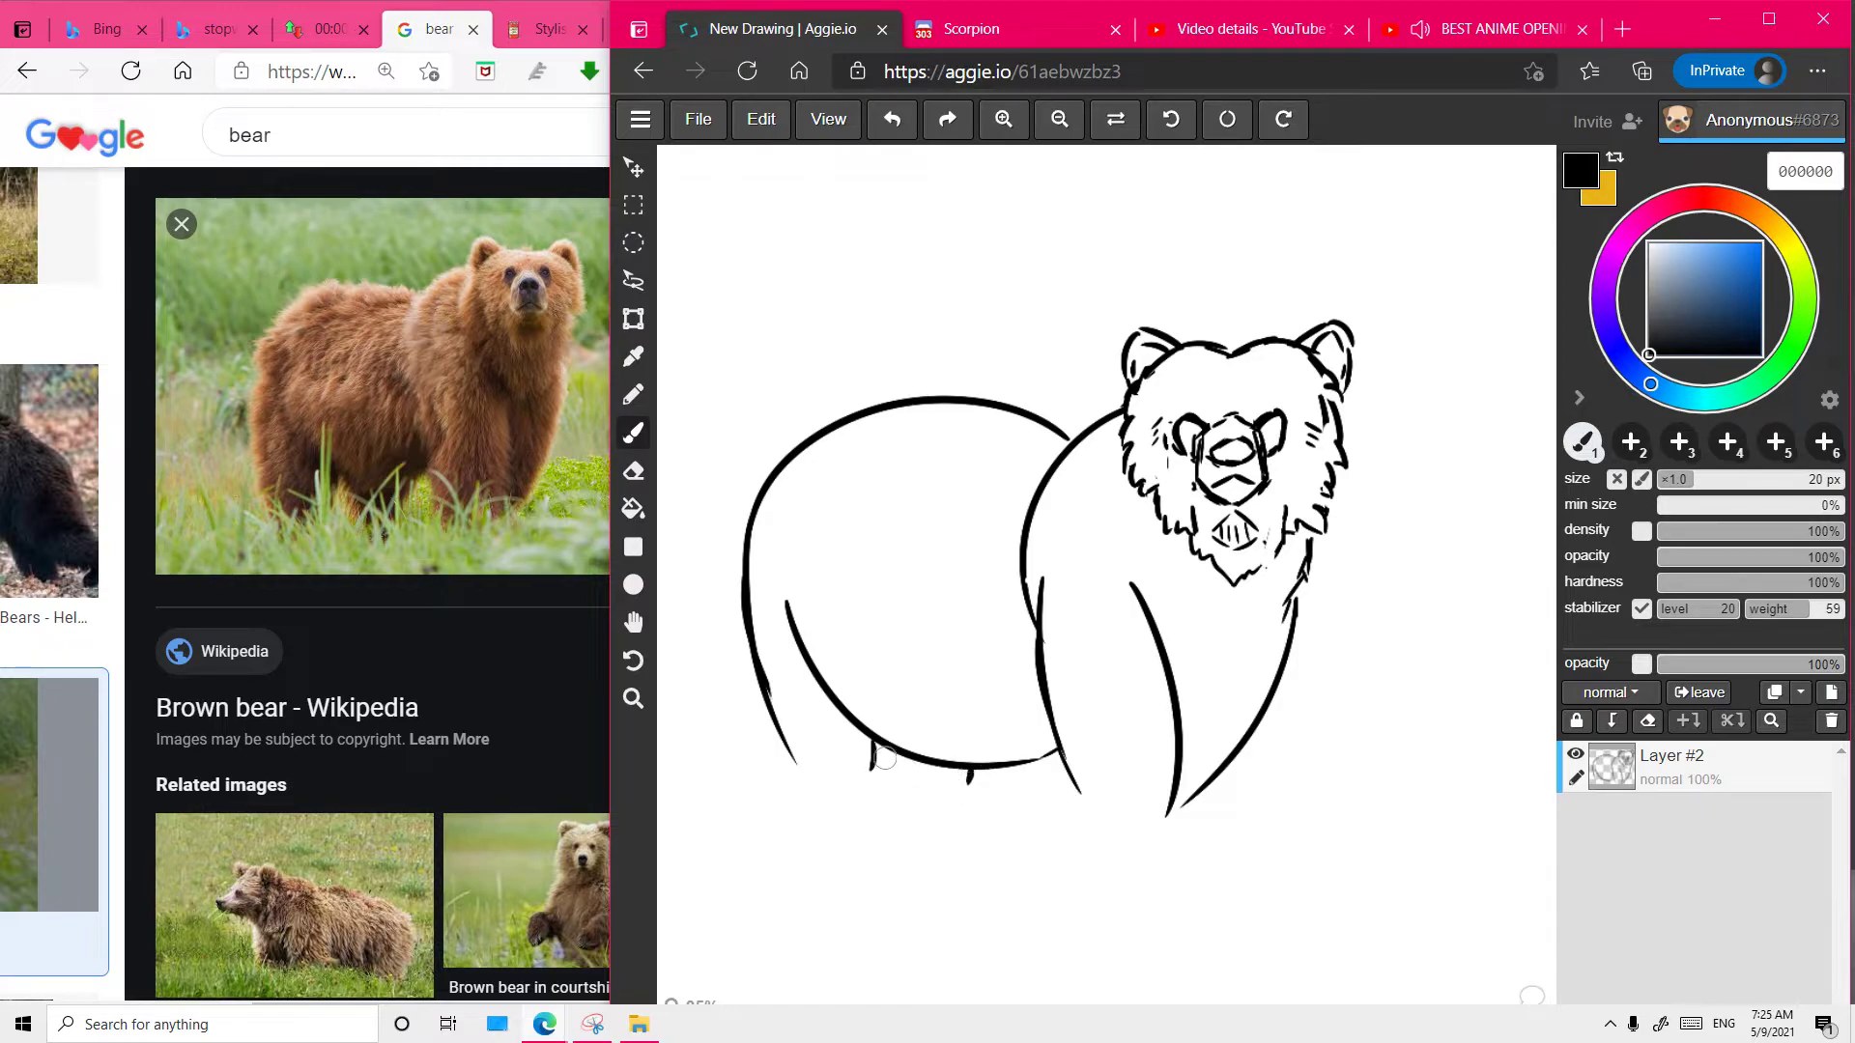
{"action": "key", "text": "ctrl+space"}
{"action": "mouse_move", "coordinate": [1183, 783]}
{"action": "left_mouse_down"}
{"action": "mouse_move", "coordinate": [1127, 778]}
{"action": "mouse_move", "coordinate": [1188, 786]}
{"action": "mouse_move", "coordinate": [1223, 758]}
{"action": "mouse_move", "coordinate": [1152, 841]}
{"action": "mouse_move", "coordinate": [1180, 929]}
{"action": "mouse_move", "coordinate": [1200, 894]}
{"action": "left_mouse_up"}
- Erase small gaps in the smooth back outline at two spots and fill them with fur tufts
{"action": "key", "text": "h"}
{"action": "scroll", "coordinate": [1163, 868], "scroll_direction": "up", "scroll_amount": 2}
{"action": "key", "text": "b"}
{"action": "key", "text": "e"}
{"action": "mouse_move", "coordinate": [853, 464]}
{"action": "left_mouse_down"}
{"action": "mouse_move", "coordinate": [828, 462]}
{"action": "mouse_move", "coordinate": [865, 437]}
{"action": "mouse_move", "coordinate": [833, 439]}
{"action": "left_mouse_up"}
{"action": "key", "text": "b"}
{"action": "key", "text": "e"}
{"action": "mouse_move", "coordinate": [1048, 426]}
{"action": "left_mouse_down"}
{"action": "mouse_move", "coordinate": [1056, 462]}
{"action": "mouse_move", "coordinate": [1054, 437]}
{"action": "left_mouse_up"}
{"action": "key", "text": "b"}
- Replace small sections of the shoulder outline with fur tufts, from the neck down to behind the front leg
{"action": "key", "text": "e"}
{"action": "left_click_drag", "start_coordinate": [1098, 501], "coordinate": [1072, 537]}
{"action": "key", "text": "b"}
{"action": "key", "text": "e"}
{"action": "mouse_move", "coordinate": [1156, 454]}
{"action": "left_mouse_down"}
{"action": "mouse_move", "coordinate": [1164, 439]}
{"action": "mouse_move", "coordinate": [1140, 457]}
{"action": "left_mouse_up"}
{"action": "key", "text": "b"}
{"action": "key", "text": "e"}
{"action": "mouse_move", "coordinate": [1059, 704]}
{"action": "left_mouse_down"}
{"action": "mouse_move", "coordinate": [1053, 676]}
{"action": "mouse_move", "coordinate": [1056, 692]}
{"action": "left_mouse_up"}
{"action": "key", "text": "b"}
- Rework the chest outline below the neck with jagged fur tufts in place of smooth sections
{"action": "key", "text": "e"}
{"action": "left_click_drag", "start_coordinate": [1392, 664], "coordinate": [1386, 681]}
{"action": "key", "text": "b"}
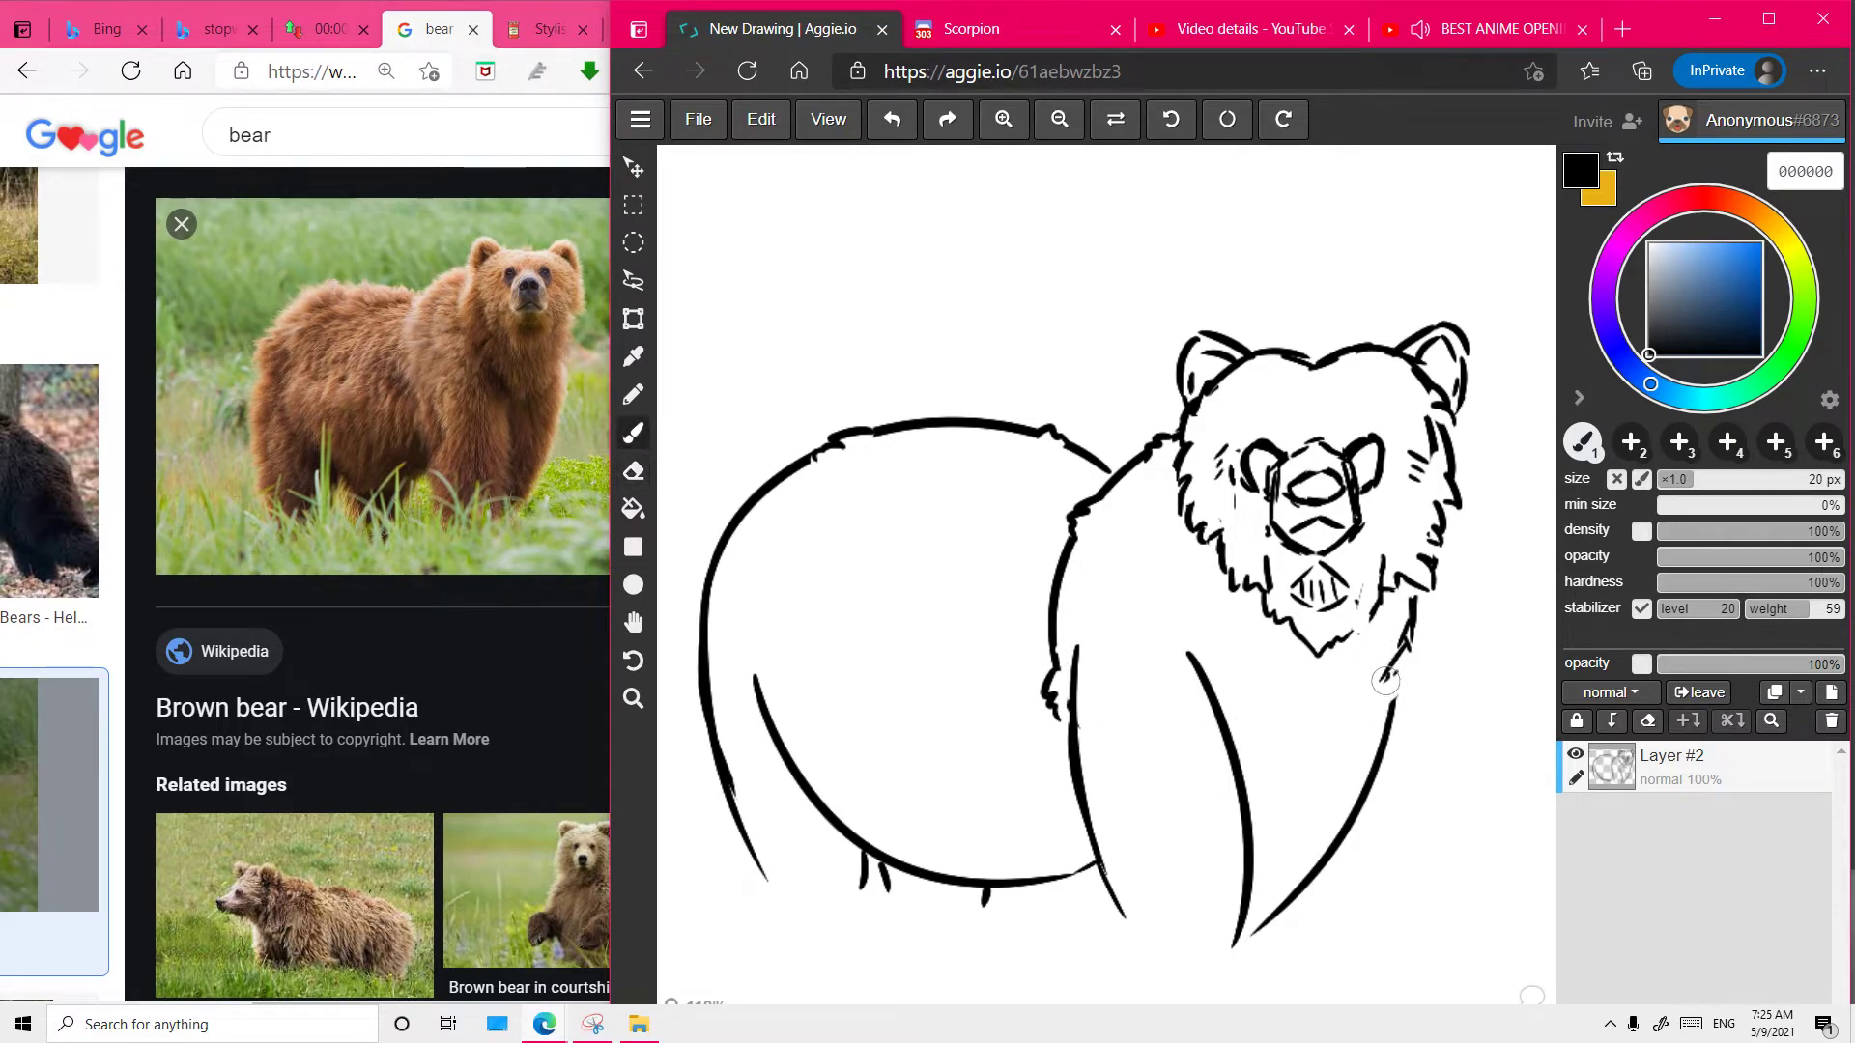
{"action": "key", "text": "e"}
{"action": "left_click_drag", "start_coordinate": [1427, 614], "coordinate": [1414, 630]}
{"action": "key", "text": "b"}
{"action": "mouse_move", "coordinate": [1394, 762]}
{"action": "left_mouse_down"}
{"action": "mouse_move", "coordinate": [1385, 678]}
{"action": "mouse_move", "coordinate": [1389, 699]}
{"action": "mouse_move", "coordinate": [1491, 746]}
{"action": "left_mouse_up"}
- Break up the hind leg's outer line and the upper belly curve with small fur tufts
{"action": "key", "text": "e"}
{"action": "key", "text": "b"}
{"action": "key", "text": "e"}
{"action": "left_click_drag", "start_coordinate": [889, 731], "coordinate": [820, 717]}
{"action": "key", "text": "b"}
{"action": "key", "text": "e"}
{"action": "key", "text": "b"}
{"action": "key", "text": "space"}
{"action": "mouse_move", "coordinate": [989, 678]}
{"action": "left_mouse_down"}
{"action": "mouse_move", "coordinate": [870, 699]}
{"action": "mouse_move", "coordinate": [883, 729]}
{"action": "left_mouse_up"}
- Add fur tufts to the front leg's outer and inner lines and to the lower tip of the chest curve
{"action": "key", "text": "e"}
{"action": "mouse_move", "coordinate": [1074, 794]}
{"action": "left_mouse_down"}
{"action": "mouse_move", "coordinate": [1081, 808]}
{"action": "mouse_move", "coordinate": [1078, 784]}
{"action": "left_mouse_up"}
{"action": "key", "text": "b"}
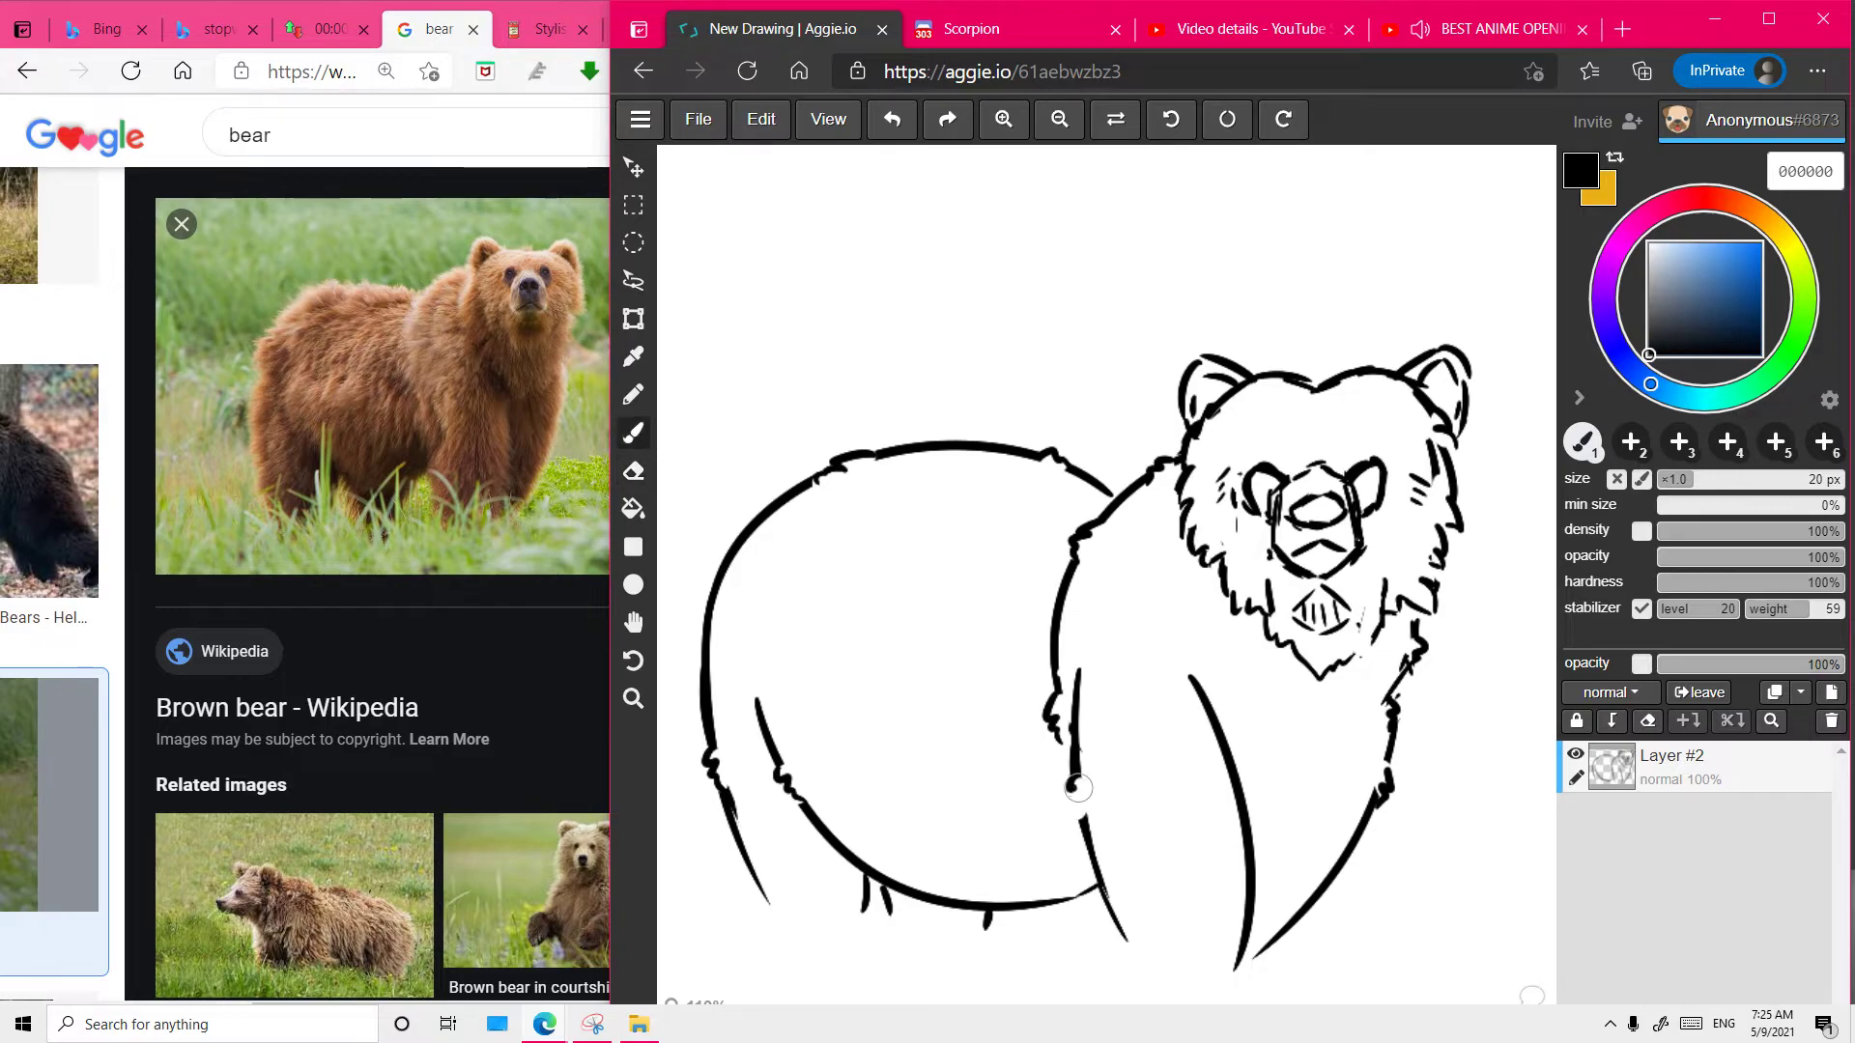
{"action": "key", "text": "e"}
{"action": "mouse_move", "coordinate": [1222, 763]}
{"action": "left_mouse_down"}
{"action": "mouse_move", "coordinate": [1238, 790]}
{"action": "mouse_move", "coordinate": [1176, 748]}
{"action": "left_mouse_up"}
{"action": "key", "text": "b"}
{"action": "left_click_drag", "start_coordinate": [1184, 878], "coordinate": [1177, 882]}
- Add a fur tuft to the belly line near the front leg and thicken the lower end of the leg's outer line
{"action": "key", "text": "e"}
{"action": "left_click_drag", "start_coordinate": [905, 866], "coordinate": [916, 849]}
{"action": "key", "text": "b"}
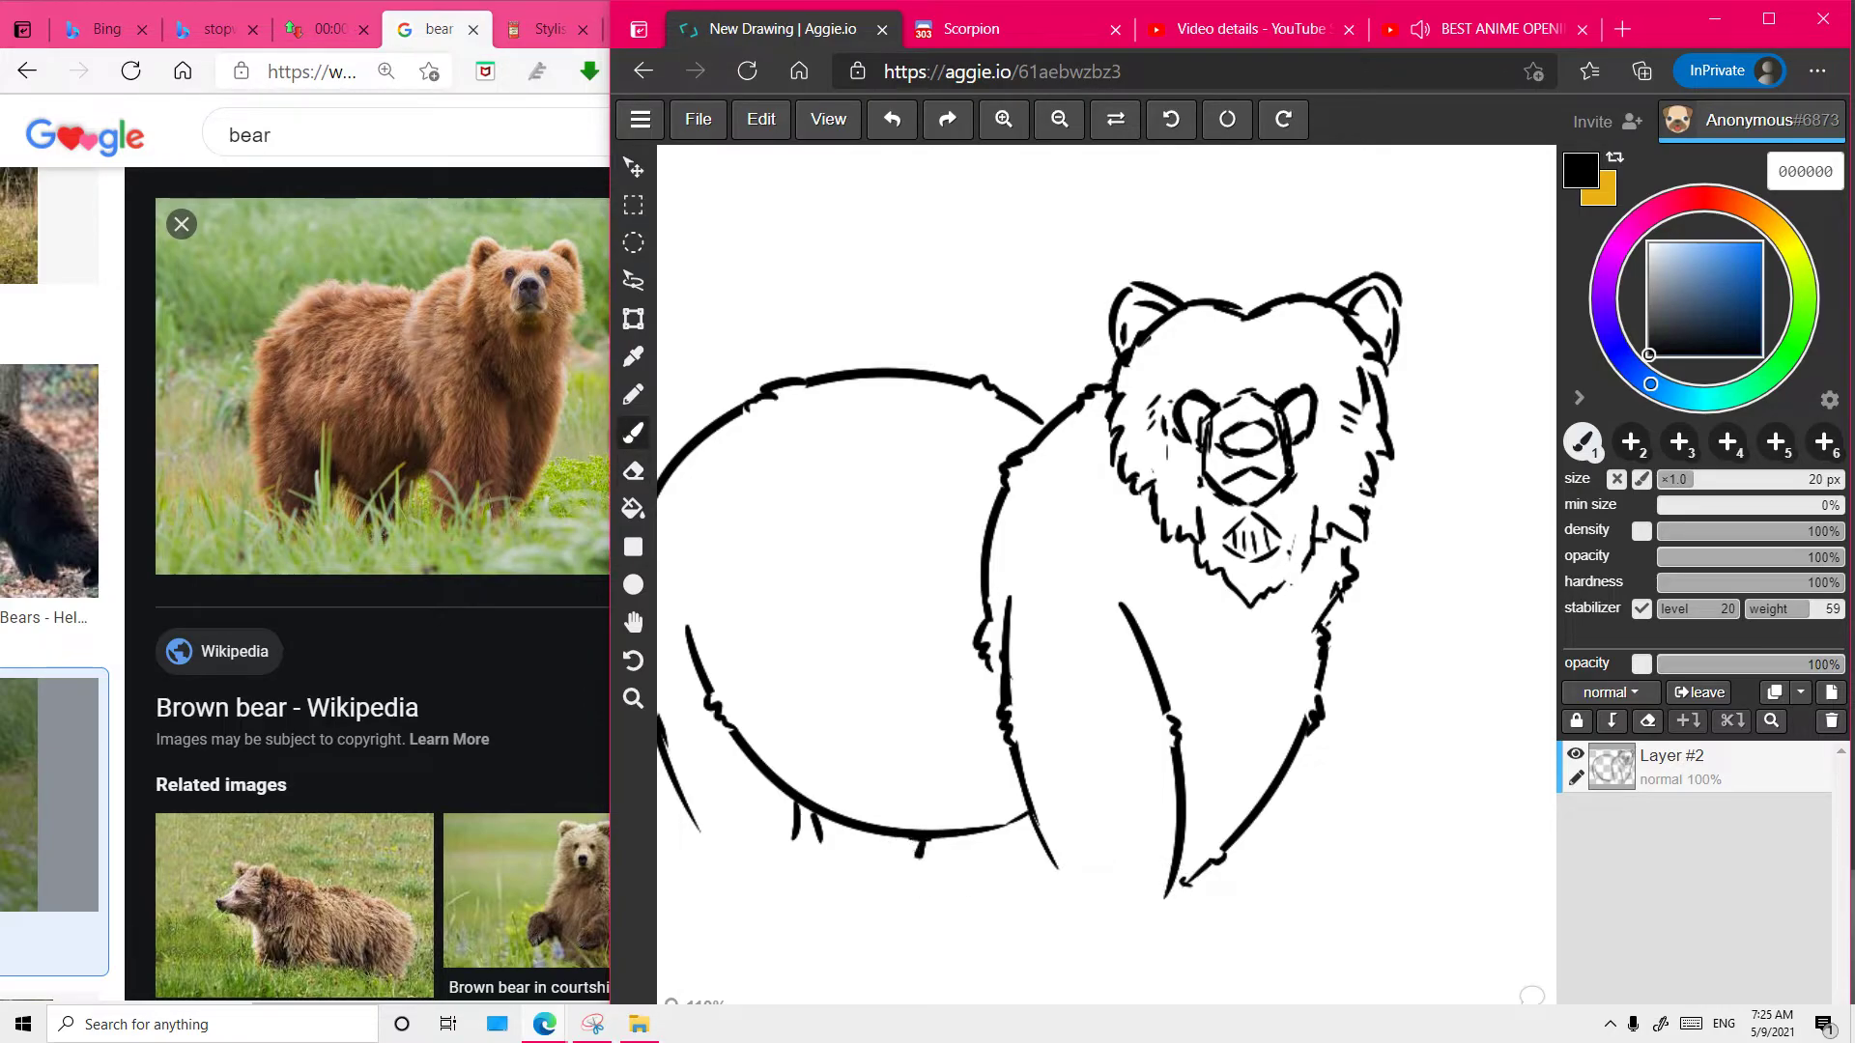
{"action": "mouse_move", "coordinate": [1054, 804]}
{"action": "left_mouse_down"}
{"action": "mouse_move", "coordinate": [1098, 766]}
{"action": "mouse_move", "coordinate": [1024, 798]}
{"action": "left_mouse_up"}
{"action": "key", "text": "e"}
{"action": "key", "text": "b"}
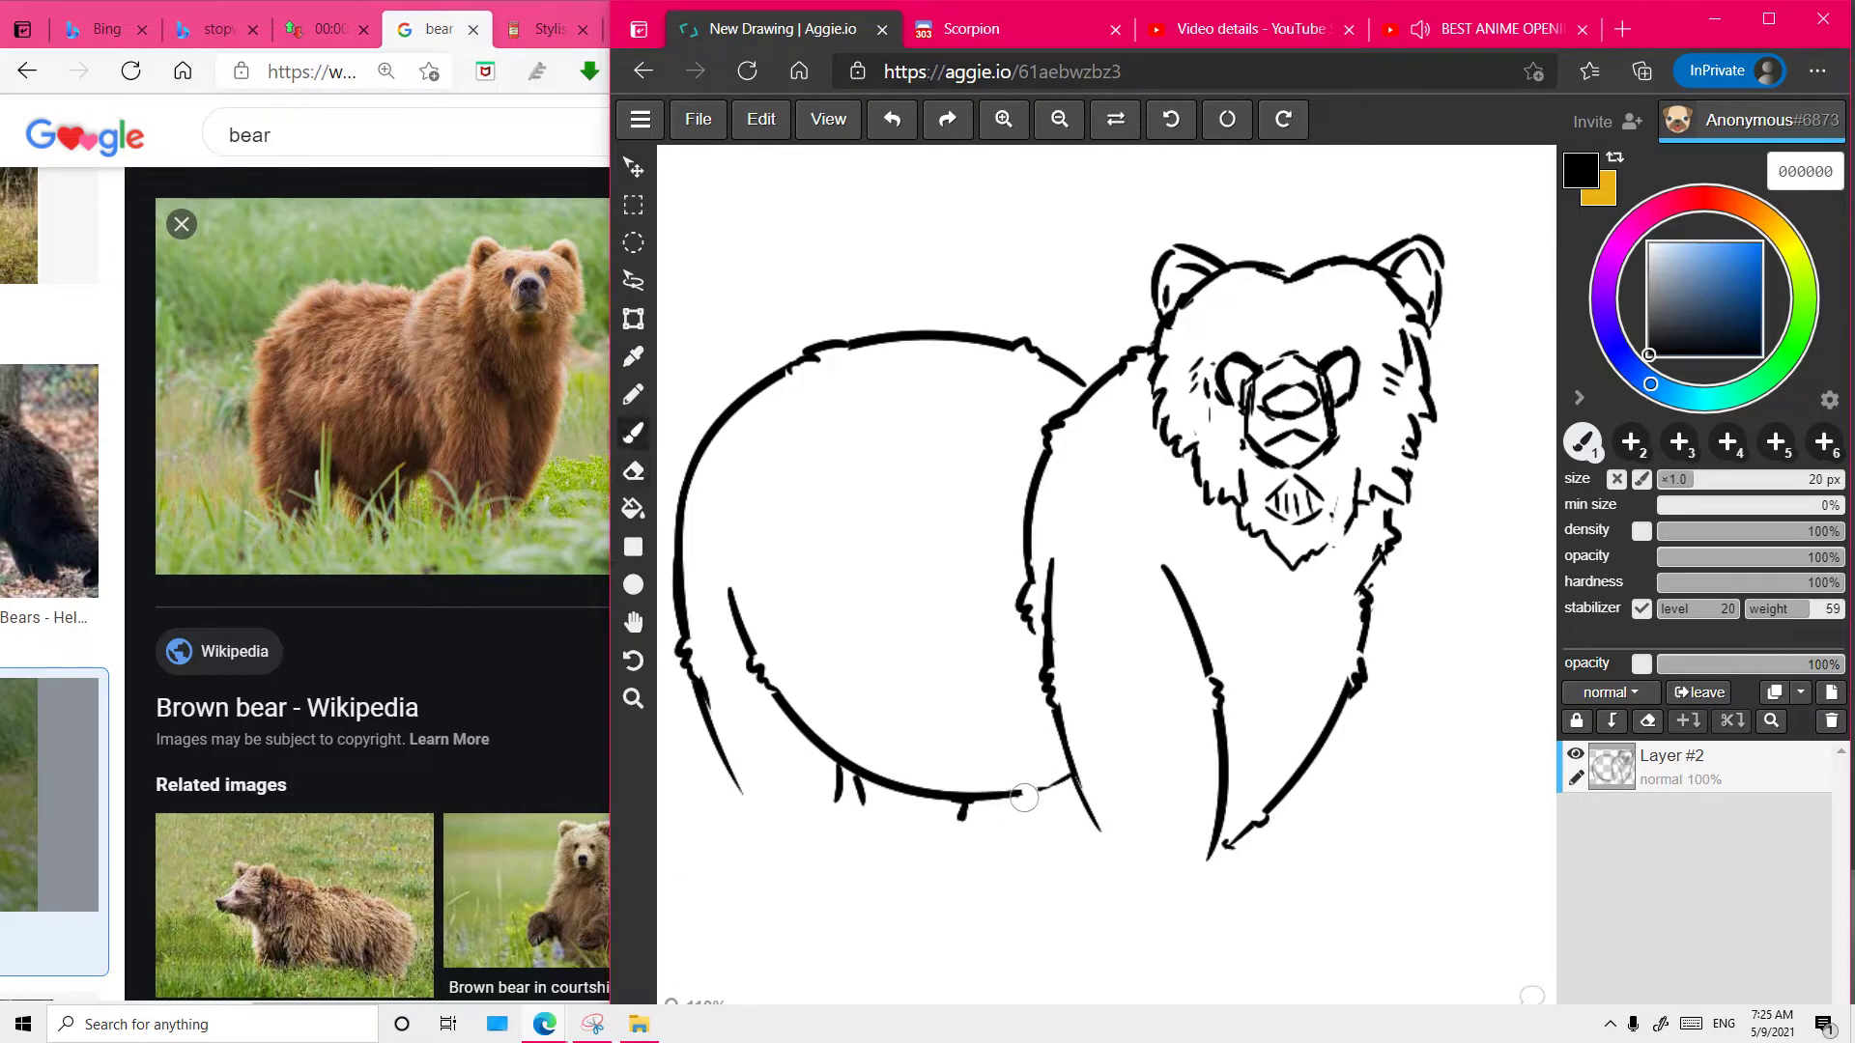
{"action": "left_click_drag", "start_coordinate": [1241, 699], "coordinate": [1229, 760]}
{"action": "left_click_drag", "start_coordinate": [1059, 795], "coordinate": [1106, 915]}
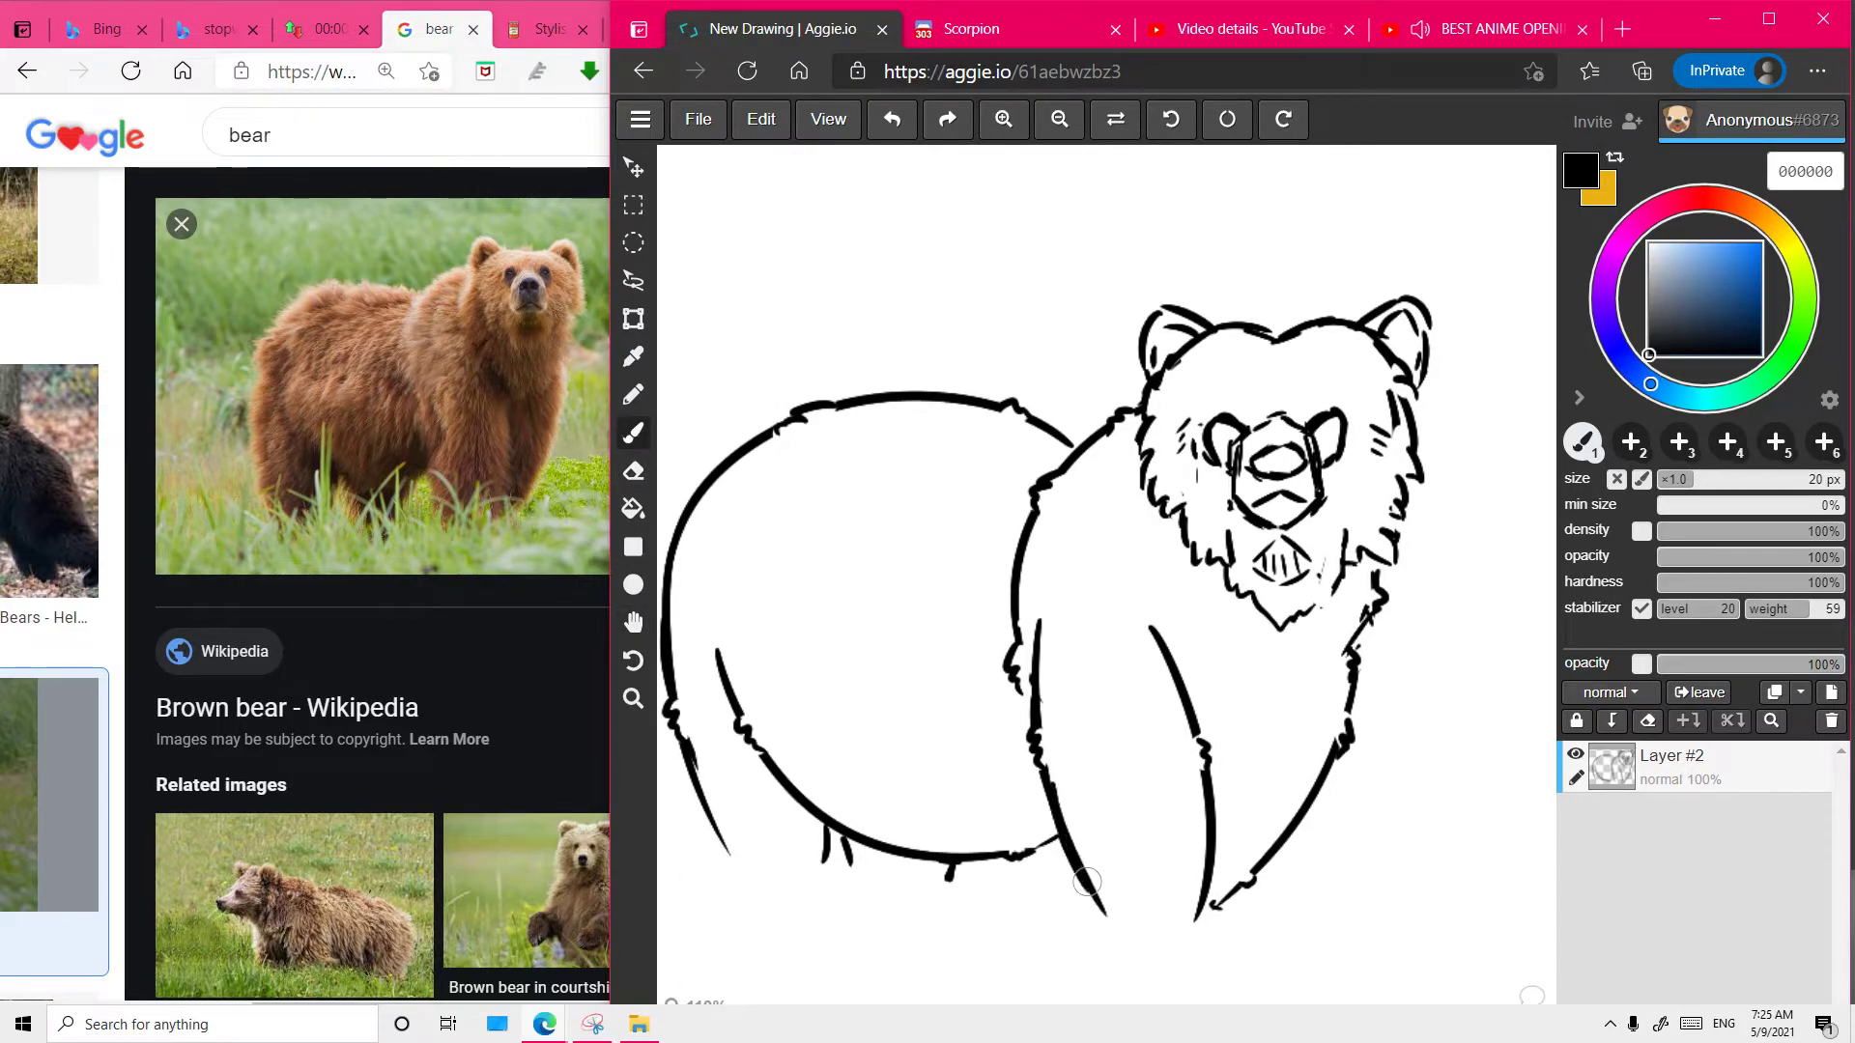
- Try a small rounded tail on the upper rump outline and undo it
{"action": "key", "text": "z"}
{"action": "left_click_drag", "start_coordinate": [1225, 797], "coordinate": [1289, 735]}
{"action": "key", "text": "space"}
{"action": "mouse_move", "coordinate": [1107, 723]}
{"action": "left_mouse_down"}
{"action": "mouse_move", "coordinate": [1142, 772]}
{"action": "mouse_move", "coordinate": [1178, 764]}
{"action": "left_mouse_up"}
{"action": "left_click_drag", "start_coordinate": [804, 477], "coordinate": [734, 477]}
{"action": "left_click_drag", "start_coordinate": [719, 493], "coordinate": [741, 546]}
{"action": "key", "text": "z"}
{"action": "left_click_drag", "start_coordinate": [1337, 665], "coordinate": [1223, 686]}
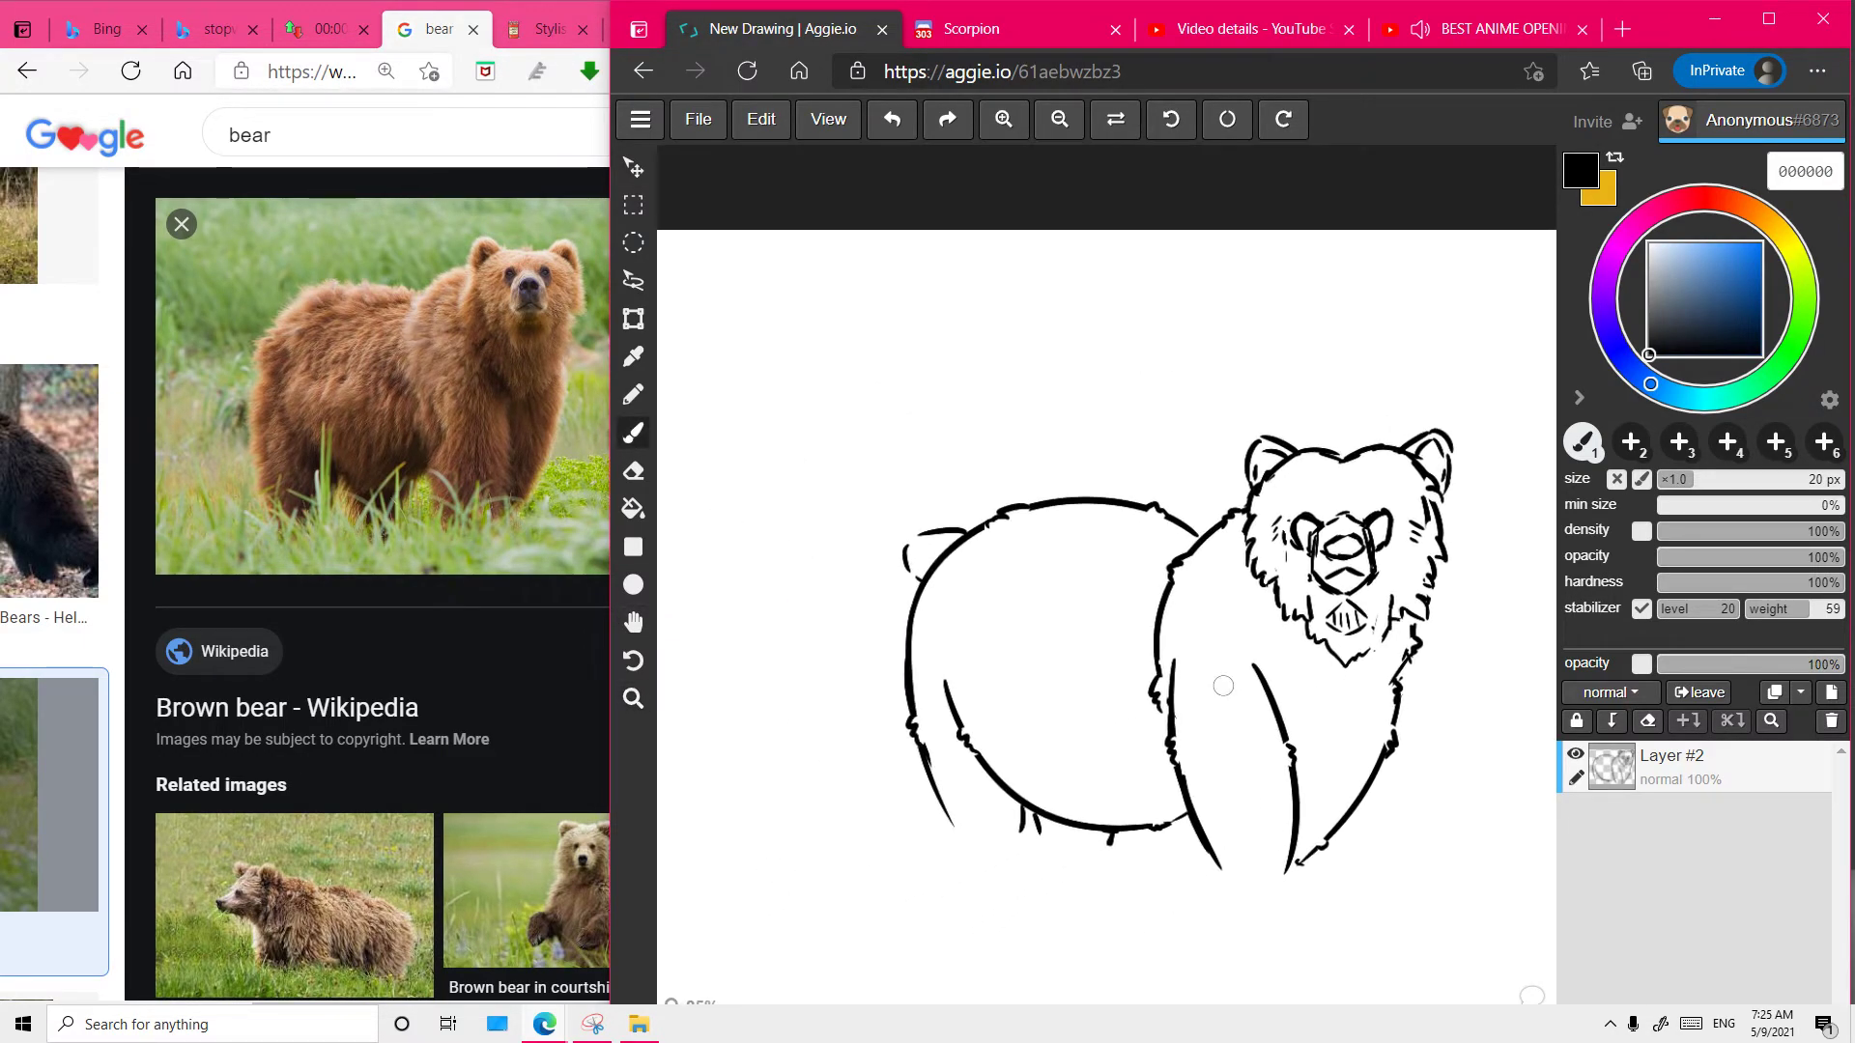
{"action": "key", "text": "z"}
{"action": "mouse_move", "coordinate": [1360, 693]}
{"action": "left_mouse_down"}
{"action": "mouse_move", "coordinate": [1287, 695]}
{"action": "mouse_move", "coordinate": [1398, 630]}
{"action": "mouse_move", "coordinate": [1222, 665]}
{"action": "left_mouse_up"}
{"action": "key", "text": "z"}
{"action": "key", "text": "space"}
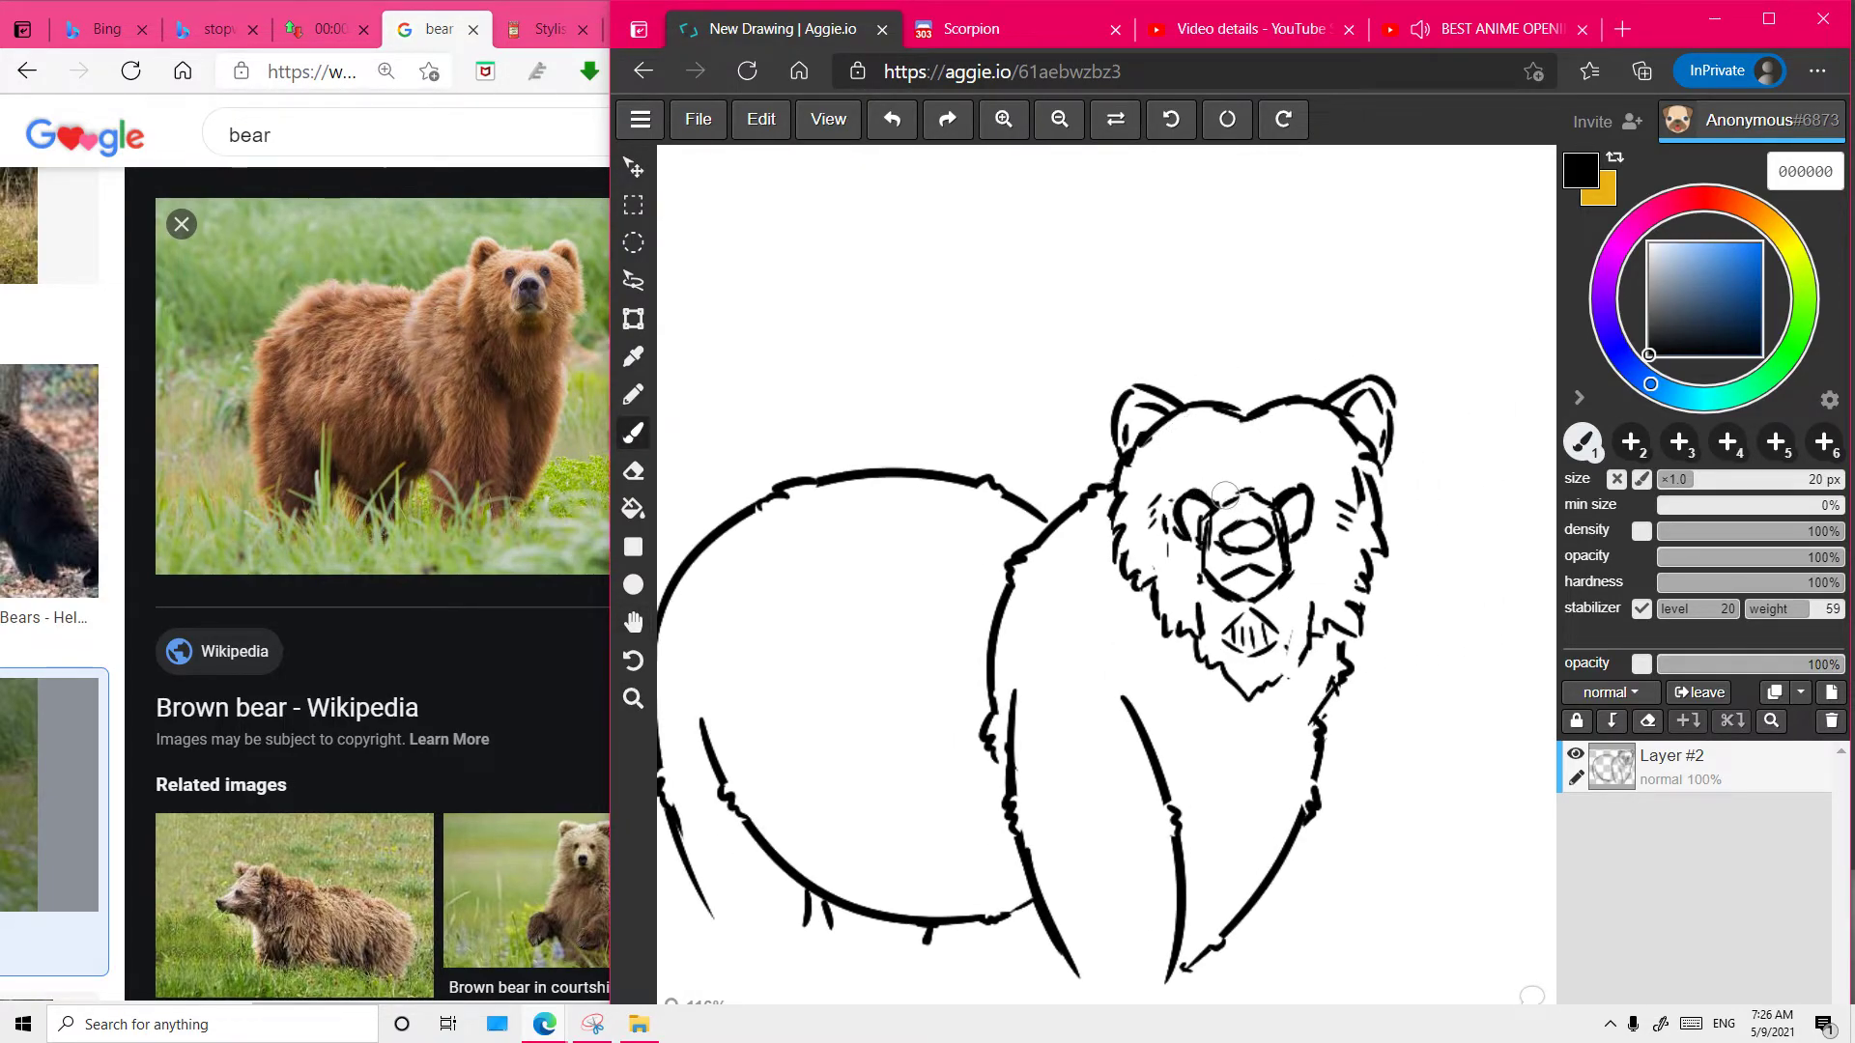
- Add short fur strokes on the forehead above the nose and scattered along the upper back
{"action": "left_click_drag", "start_coordinate": [1237, 479], "coordinate": [1260, 476]}
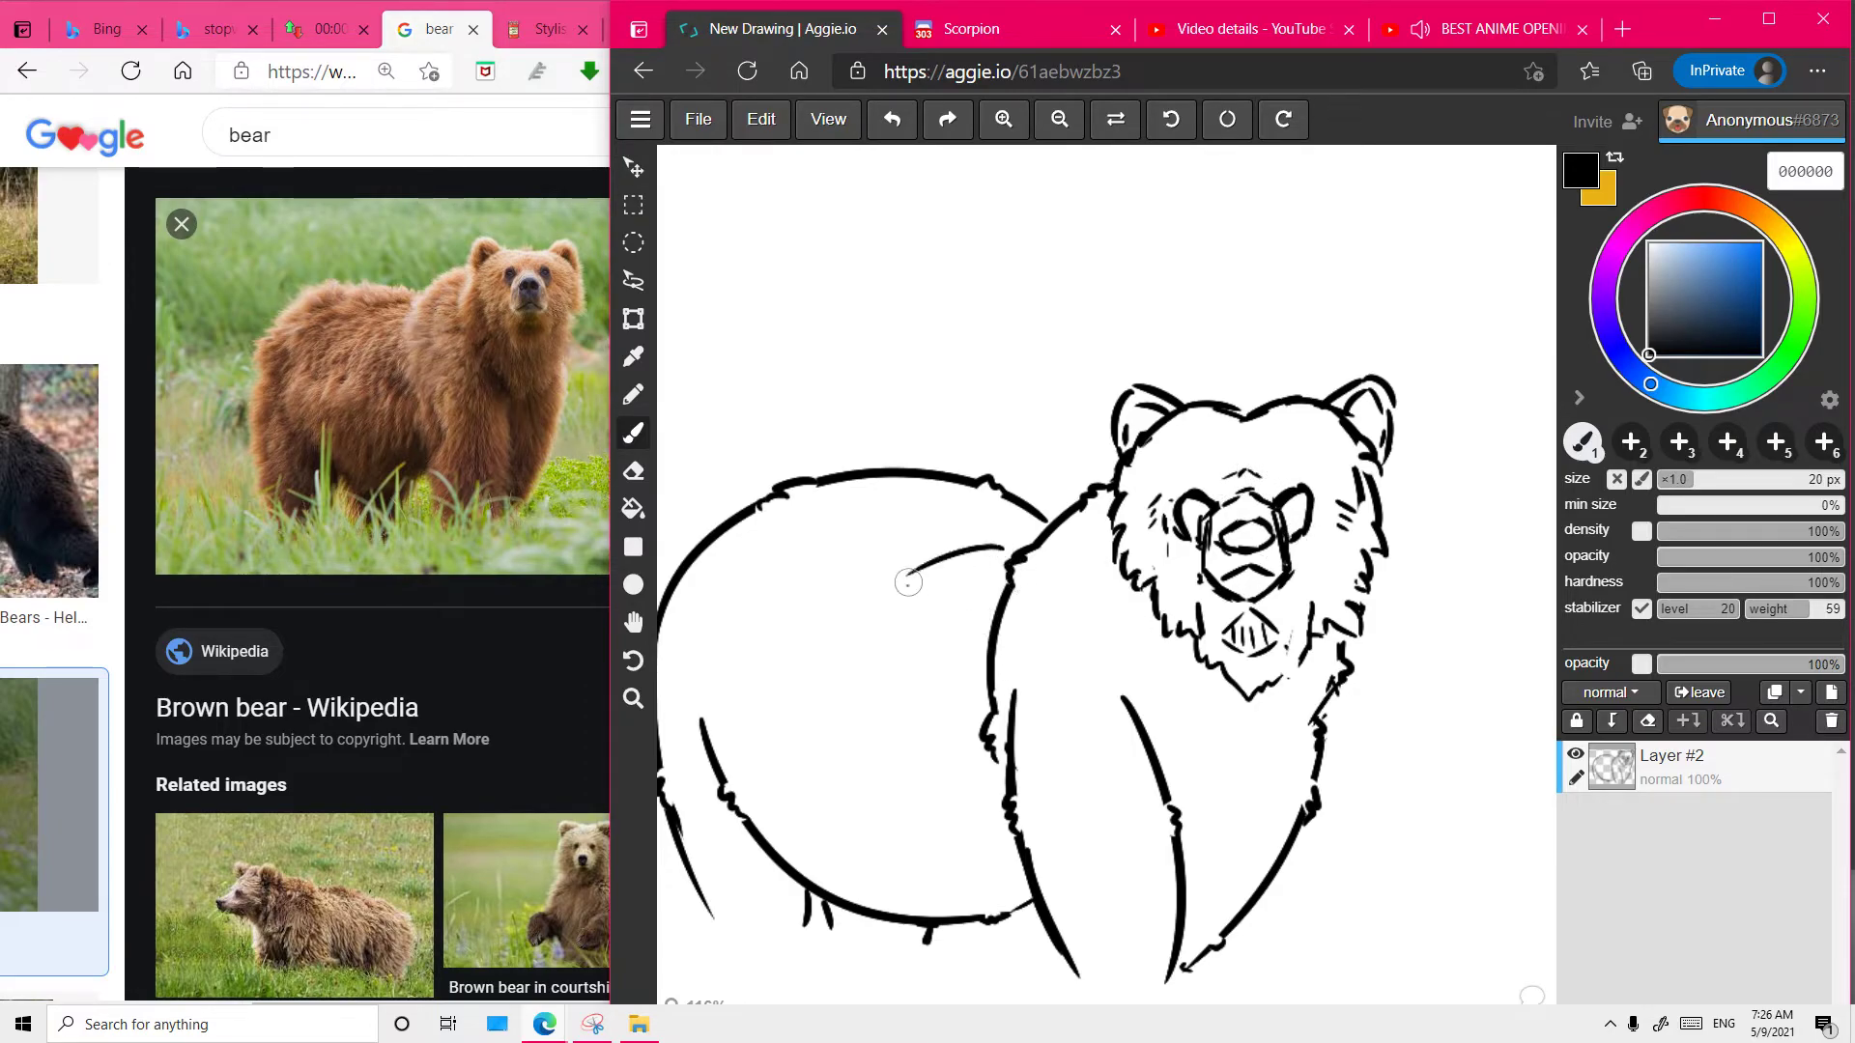
{"action": "left_click_drag", "start_coordinate": [1016, 530], "coordinate": [942, 523]}
{"action": "left_click_drag", "start_coordinate": [951, 538], "coordinate": [780, 542]}
{"action": "left_click_drag", "start_coordinate": [748, 580], "coordinate": [771, 572]}
- Add fur strokes at the hip and behind the front leg, plus a hatched shading band along the belly
{"action": "key", "text": "space"}
{"action": "left_click_drag", "start_coordinate": [721, 703], "coordinate": [841, 641]}
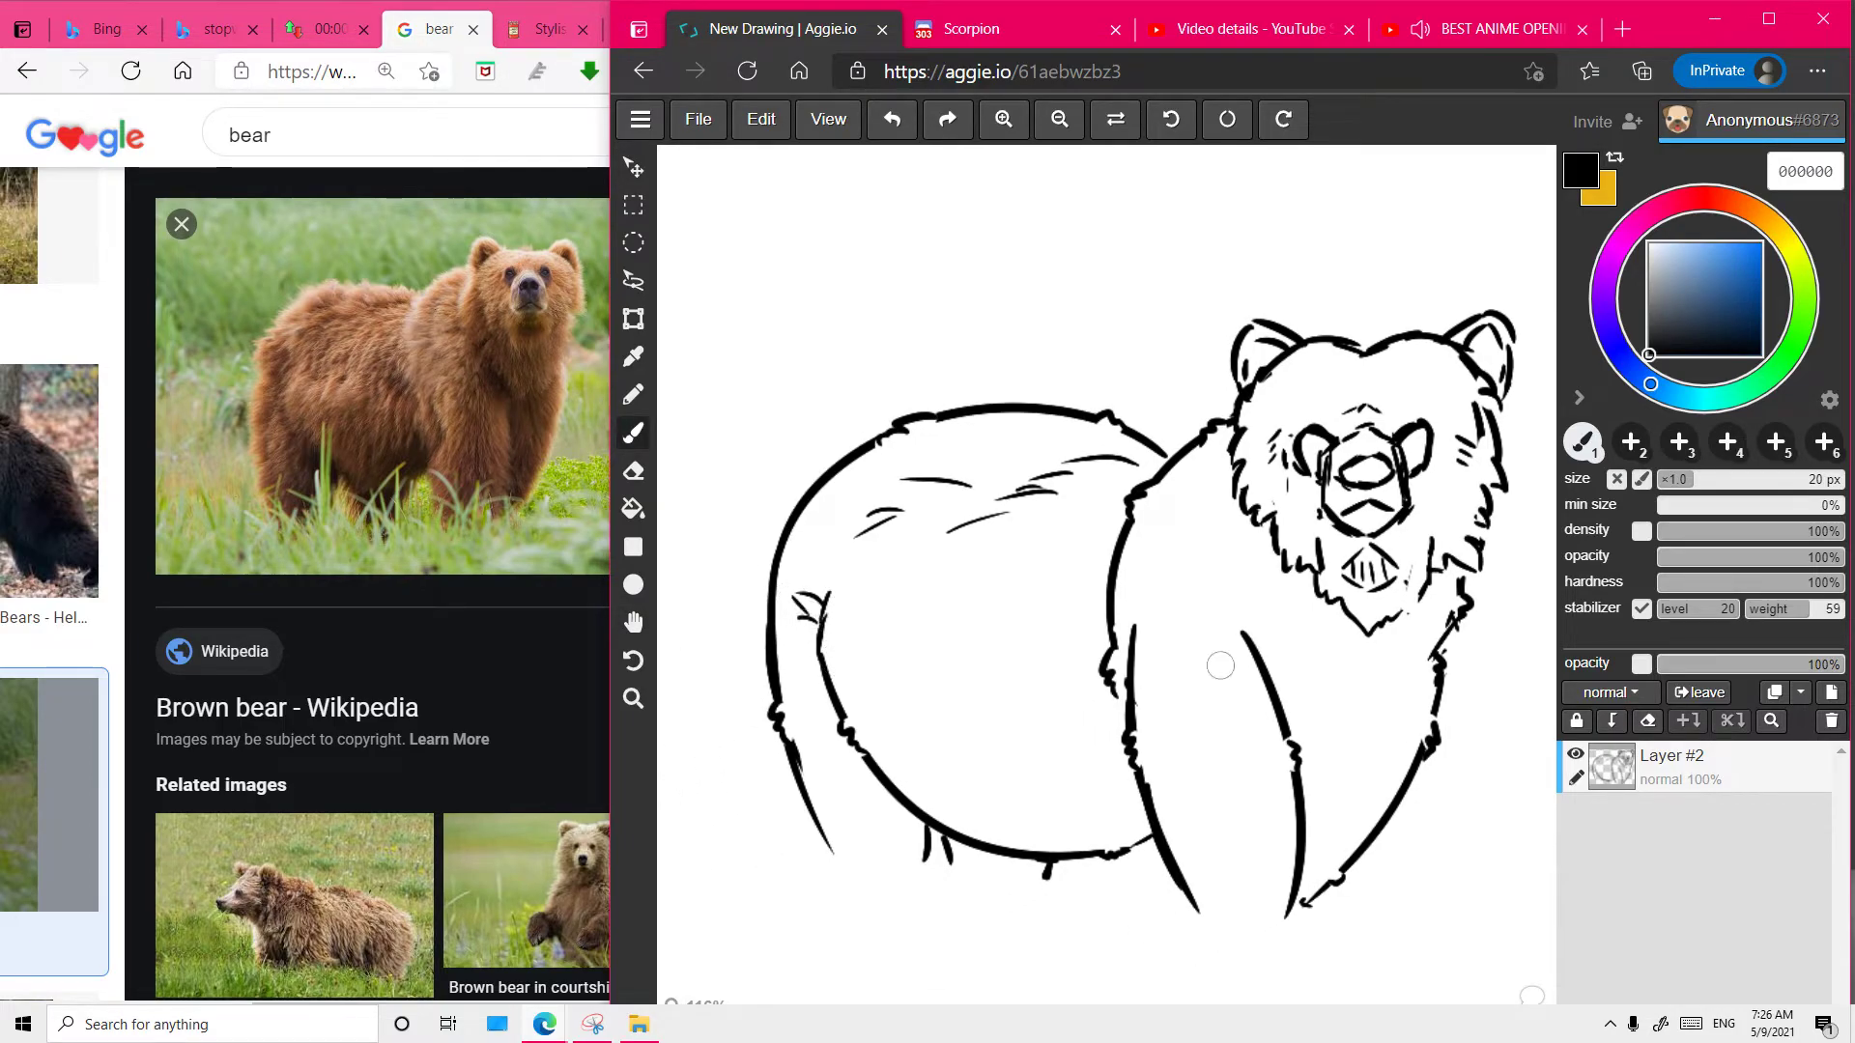
{"action": "mouse_move", "coordinate": [1101, 673]}
{"action": "left_mouse_down"}
{"action": "mouse_move", "coordinate": [1098, 746]}
{"action": "mouse_move", "coordinate": [1080, 739]}
{"action": "left_mouse_up"}
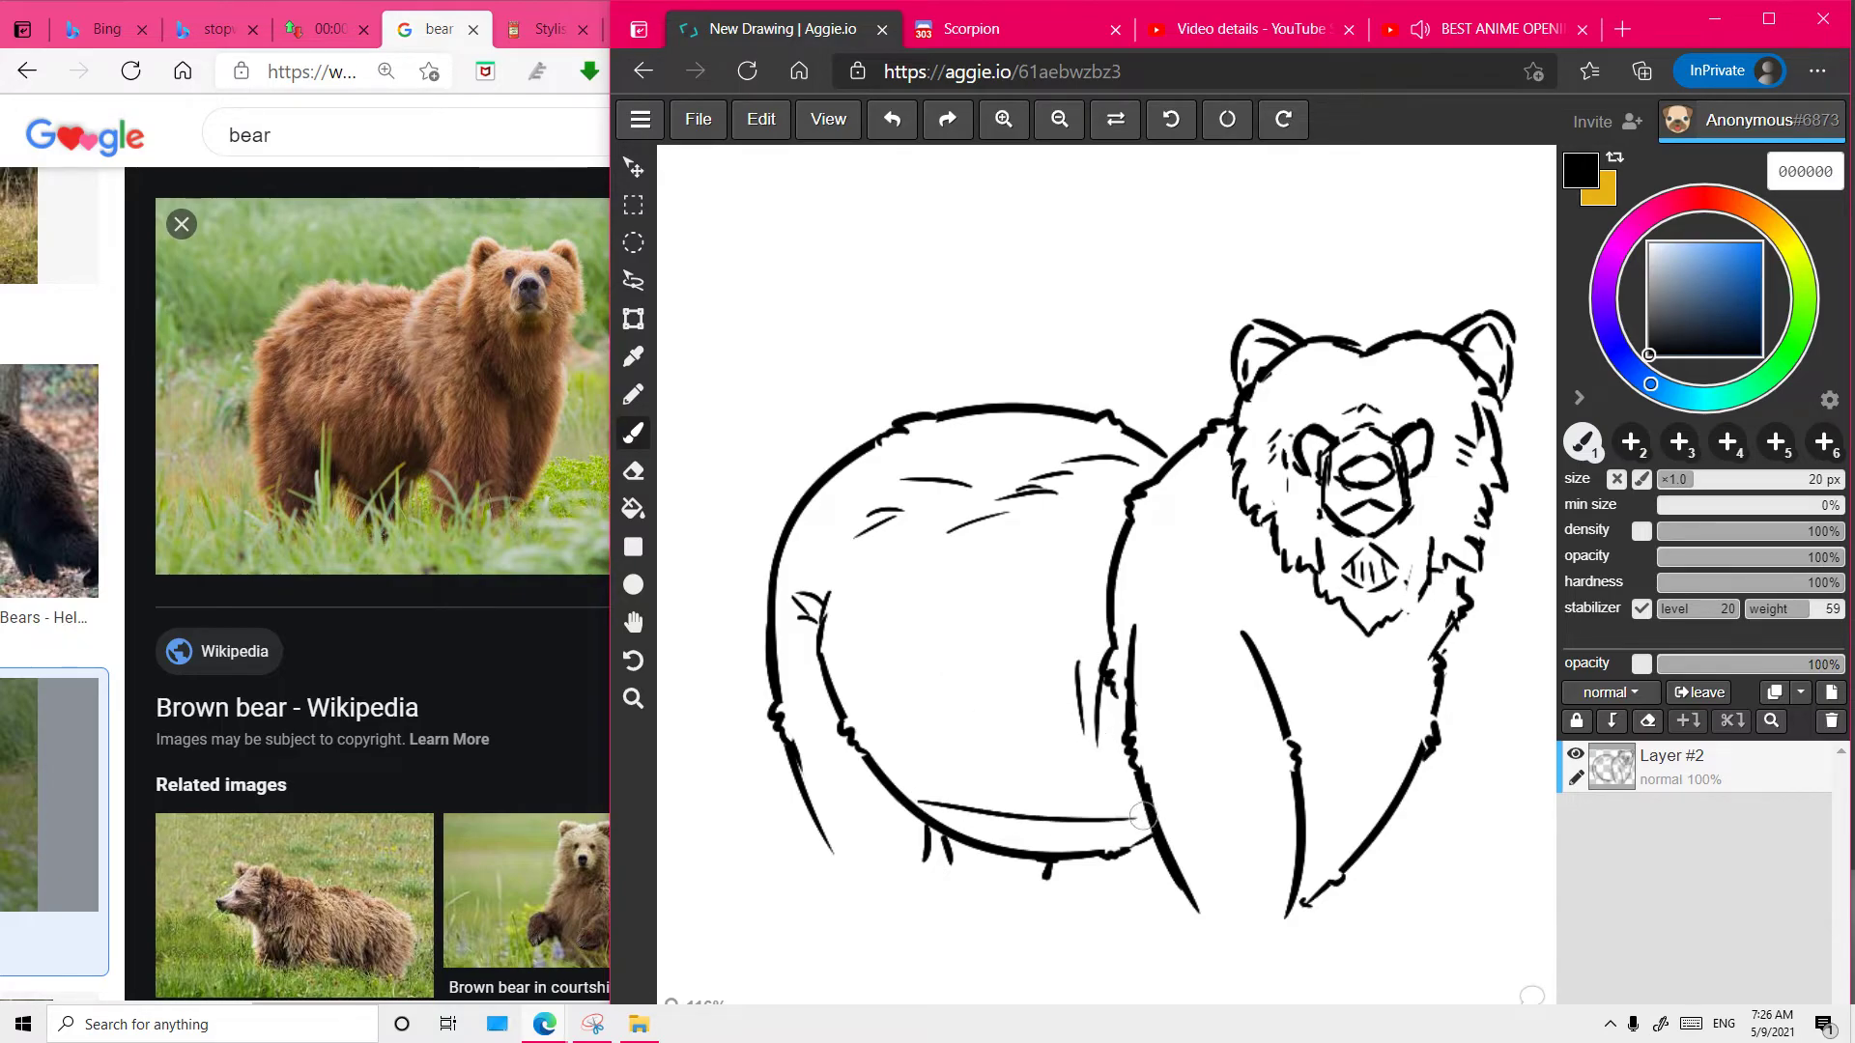
{"action": "left_click_drag", "start_coordinate": [1130, 799], "coordinate": [925, 807]}
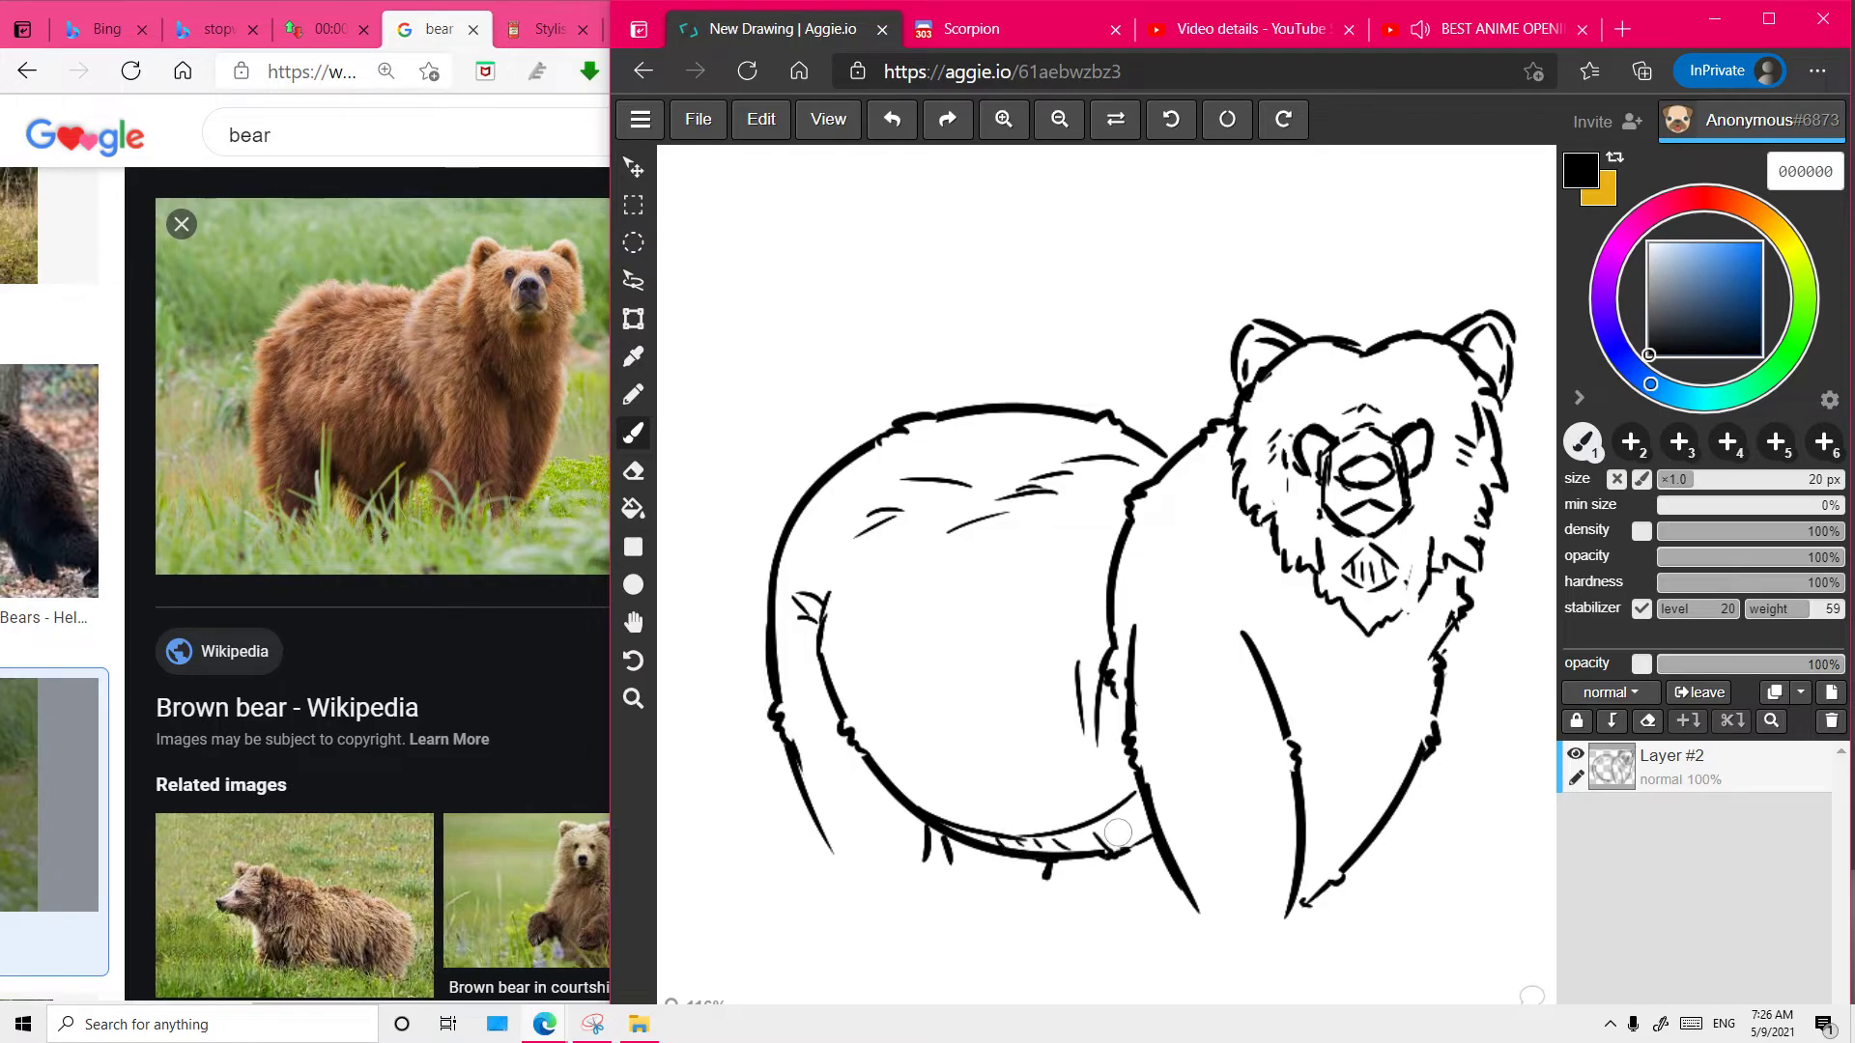
- Draw a diagonal crease across the chest from the front leg's inner line and hatch its lower end
{"action": "left_click_drag", "start_coordinate": [1342, 739], "coordinate": [1192, 737]}
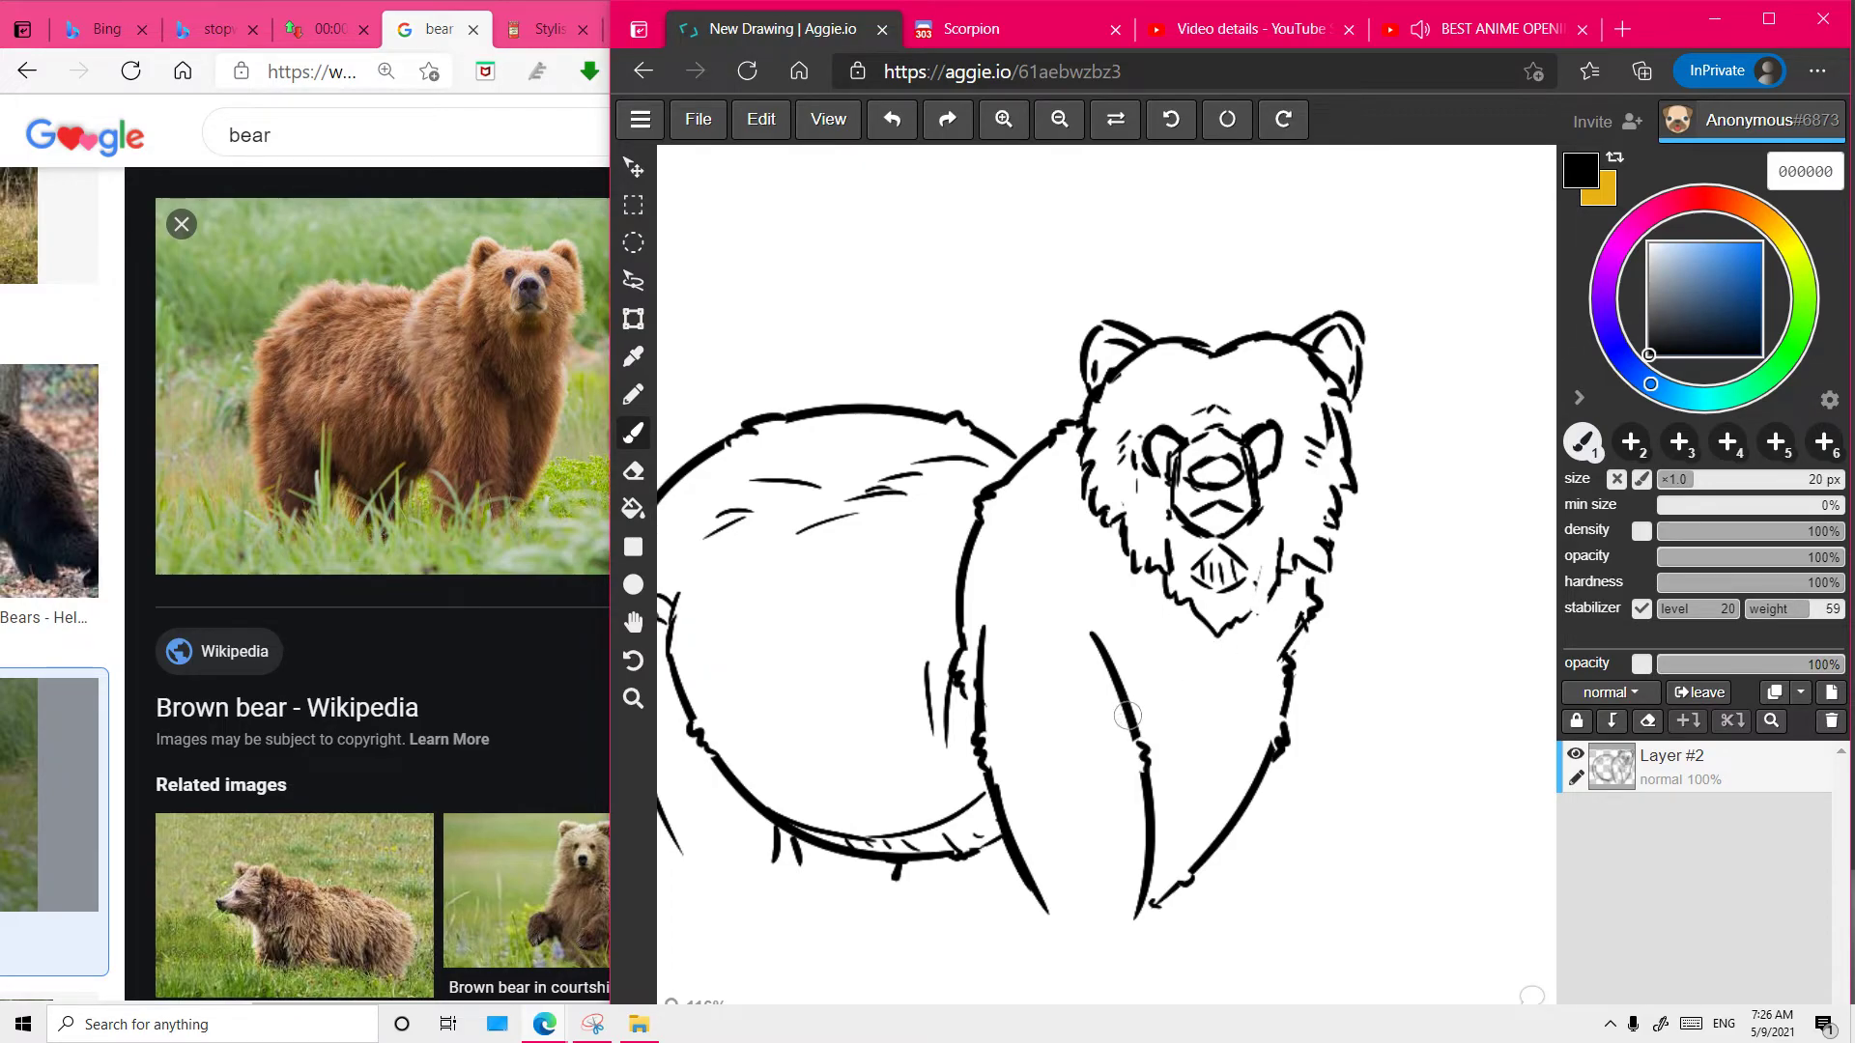
{"action": "mouse_move", "coordinate": [1246, 670]}
{"action": "left_mouse_down"}
{"action": "mouse_move", "coordinate": [1153, 728]}
{"action": "mouse_move", "coordinate": [1196, 712]}
{"action": "mouse_move", "coordinate": [1170, 741]}
{"action": "left_mouse_up"}
{"action": "key", "text": "ctrl+space"}
{"action": "mouse_move", "coordinate": [1295, 718]}
{"action": "left_mouse_down"}
{"action": "mouse_move", "coordinate": [1014, 763]}
{"action": "mouse_move", "coordinate": [1224, 787]}
{"action": "mouse_move", "coordinate": [1287, 773]}
{"action": "mouse_move", "coordinate": [1287, 731]}
{"action": "left_mouse_up"}
{"action": "key", "text": "space"}
{"action": "key", "text": "b"}
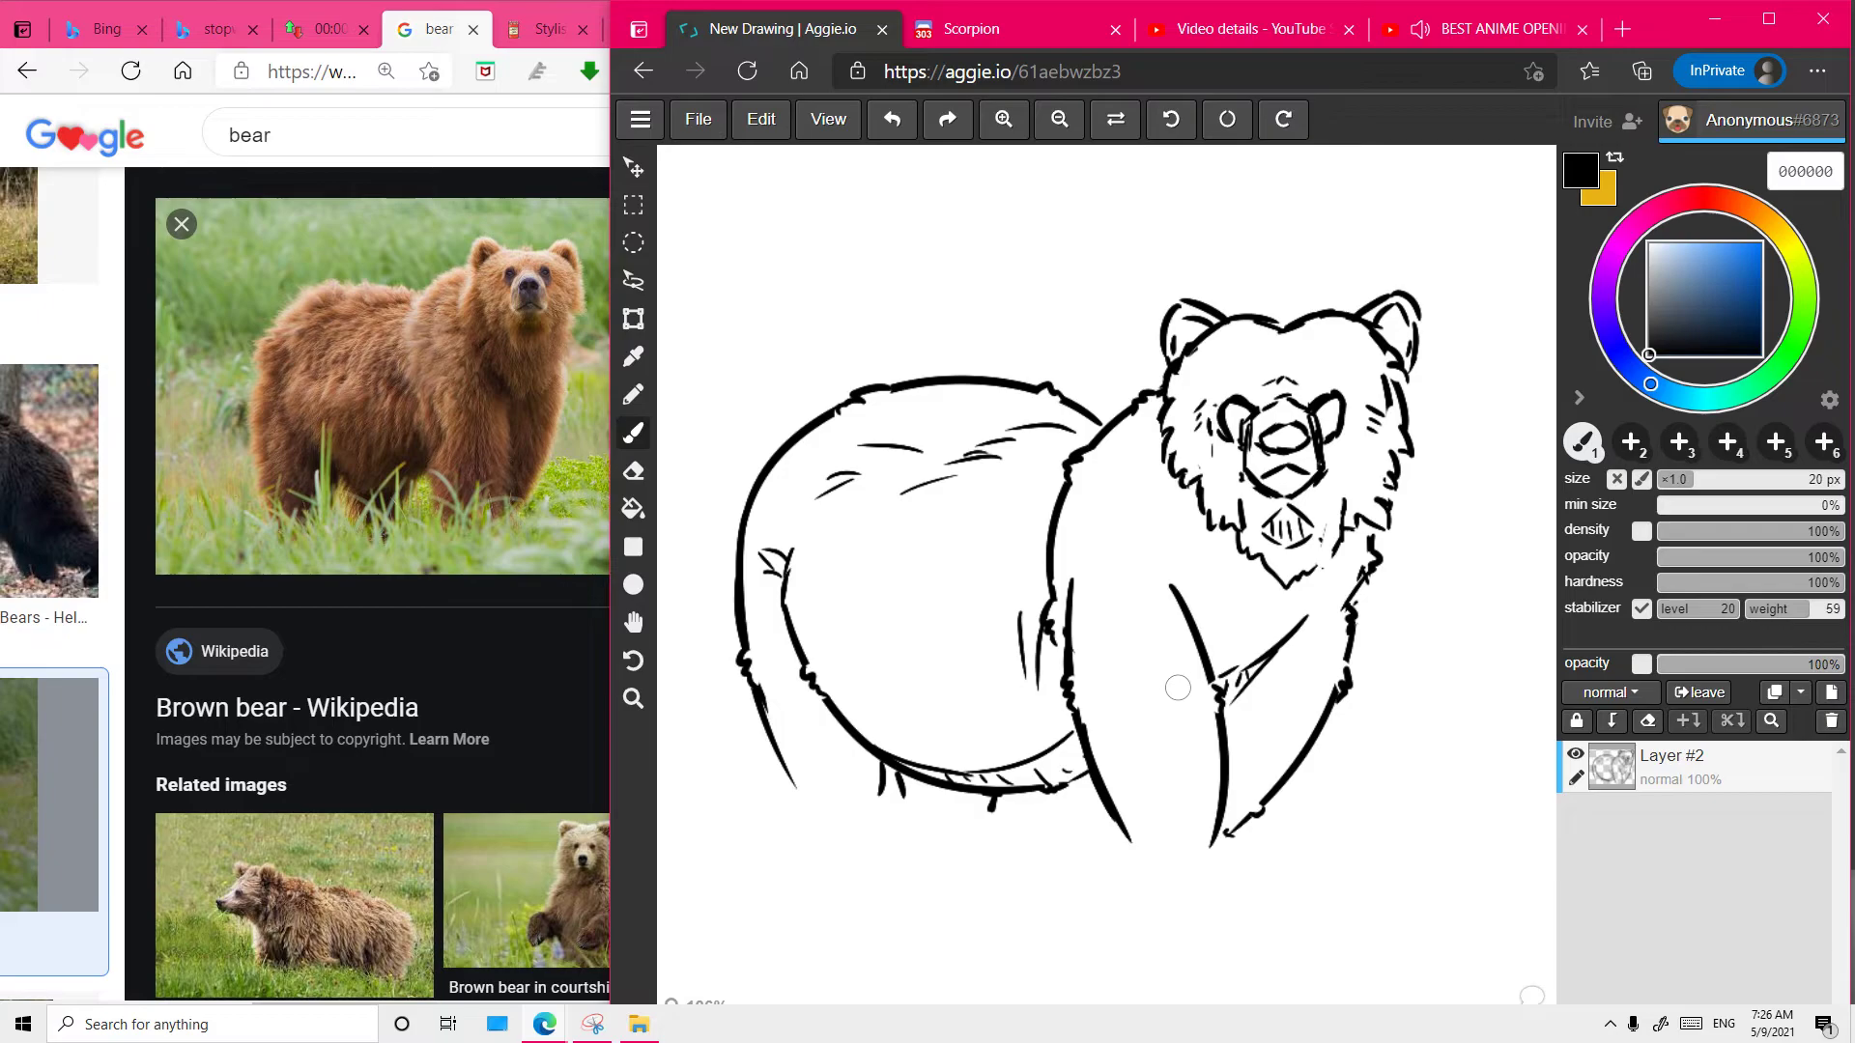
- Hatch the upper end of the front leg's inner line and draw shading strokes along the fur under the chin
{"action": "mouse_move", "coordinate": [1170, 586]}
{"action": "left_mouse_down"}
{"action": "mouse_move", "coordinate": [1200, 662]}
{"action": "mouse_move", "coordinate": [1191, 646]}
{"action": "mouse_move", "coordinate": [1075, 812]}
{"action": "mouse_move", "coordinate": [1019, 713]}
{"action": "left_mouse_up"}
{"action": "key", "text": "space"}
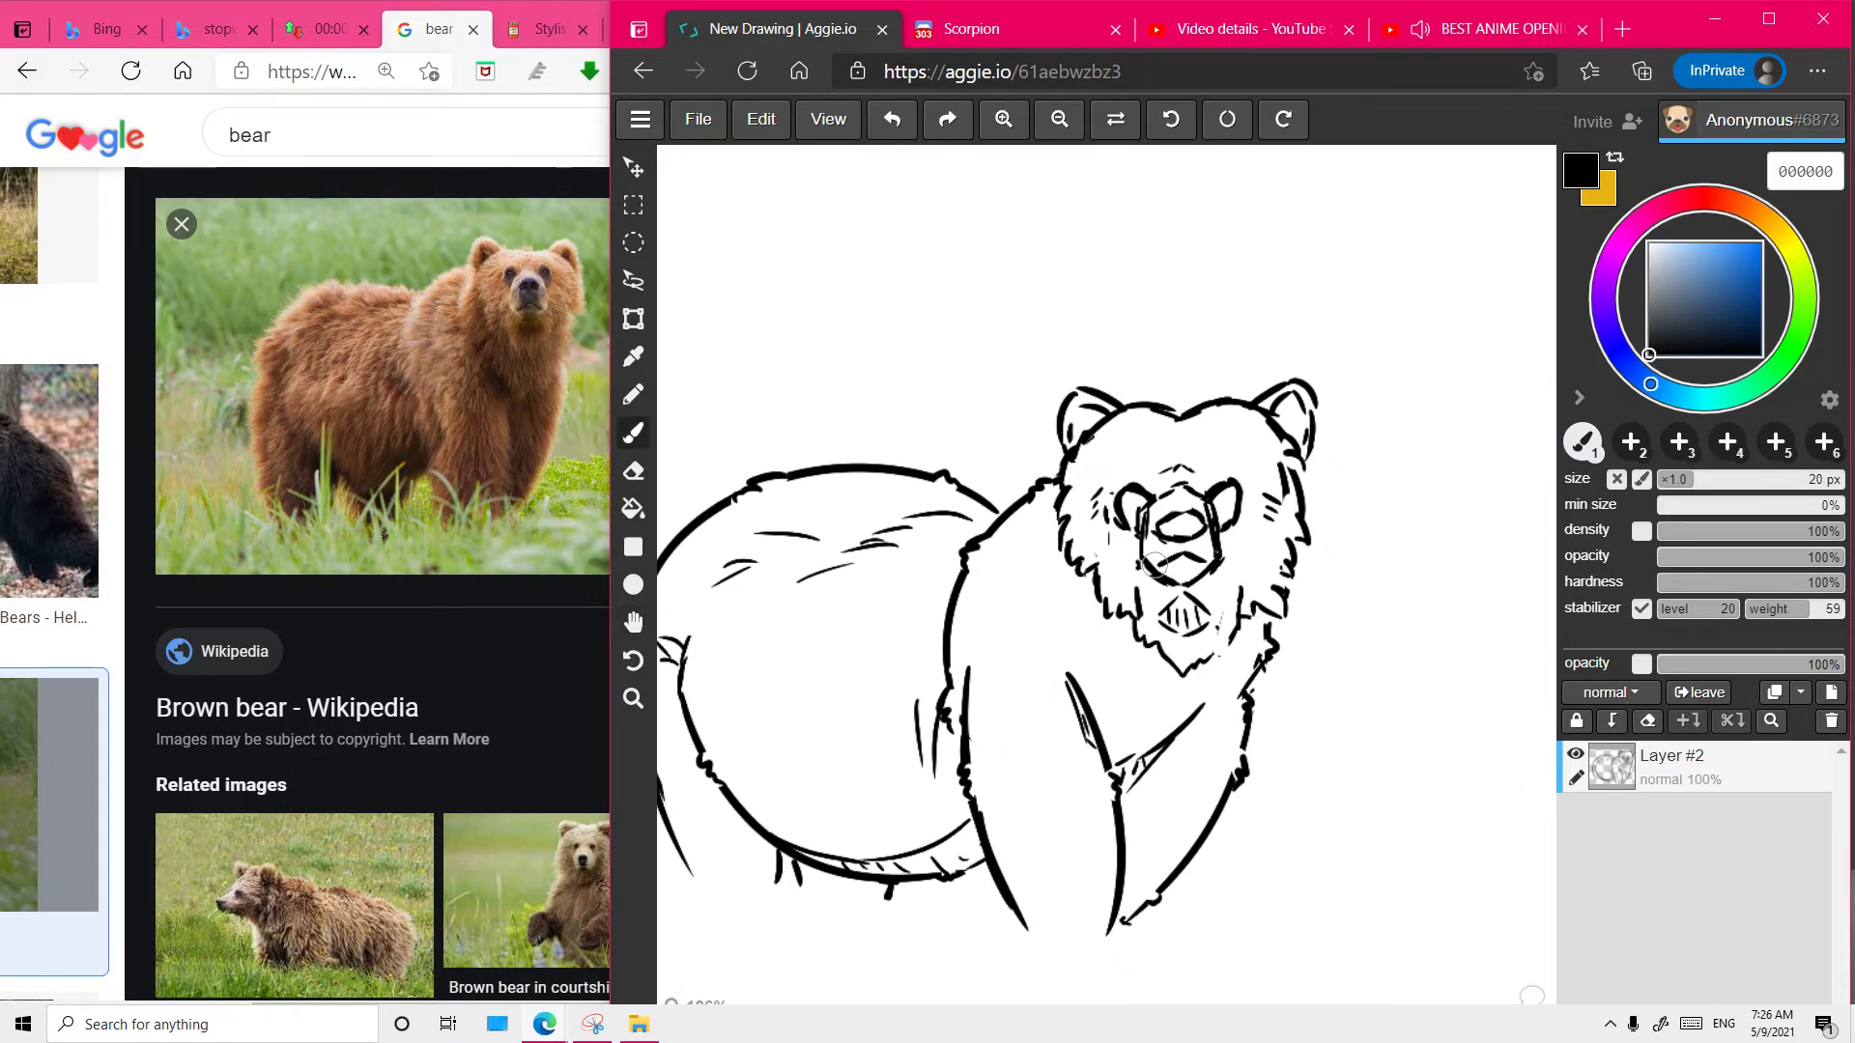
{"action": "left_click_drag", "start_coordinate": [1099, 611], "coordinate": [1174, 688]}
{"action": "left_click_drag", "start_coordinate": [1117, 624], "coordinate": [1180, 682]}
{"action": "key", "text": "ctrl+space"}
{"action": "mouse_move", "coordinate": [1416, 695]}
{"action": "left_mouse_down"}
{"action": "mouse_move", "coordinate": [1313, 744]}
{"action": "mouse_move", "coordinate": [1401, 700]}
{"action": "left_mouse_up"}
{"action": "key", "text": "space"}
{"action": "left_click_drag", "start_coordinate": [1045, 759], "coordinate": [1208, 710]}
{"action": "key", "text": "b"}
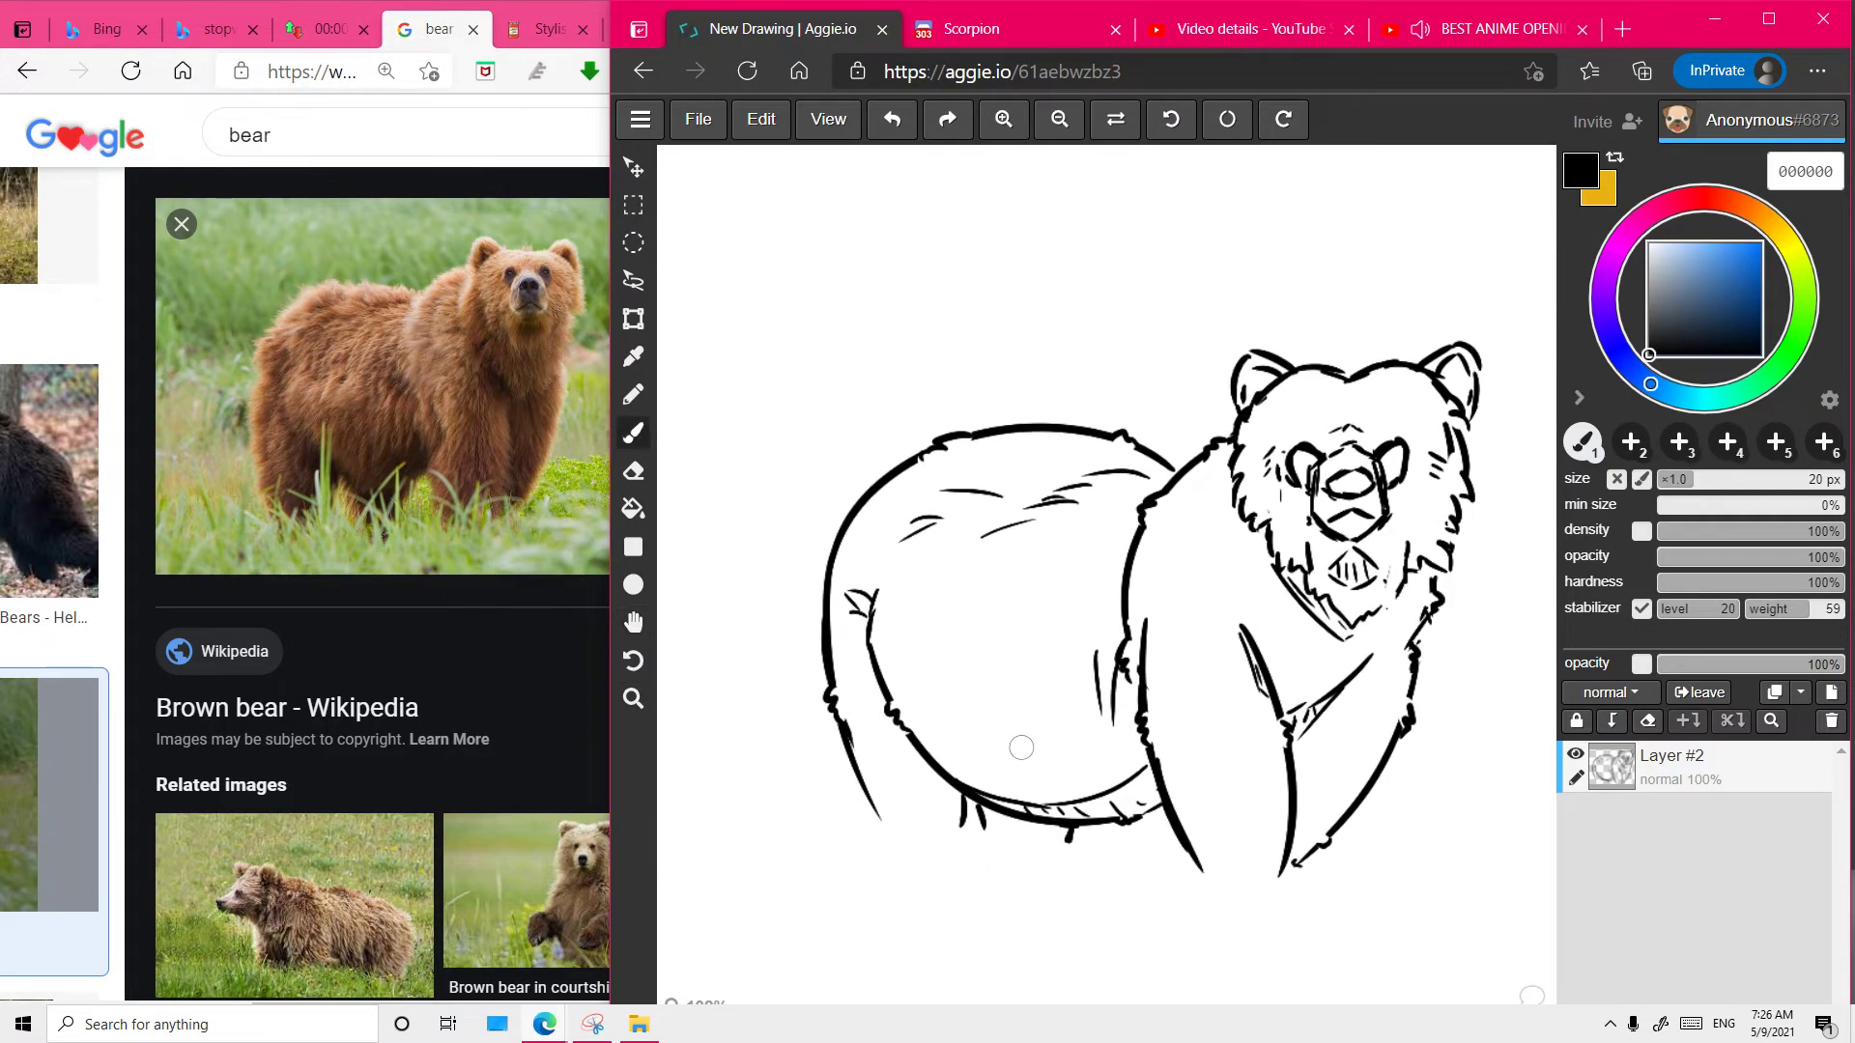
- Draw a hatched shadow line inside the hind leg and add short fur strokes beneath the belly
{"action": "left_click_drag", "start_coordinate": [908, 736], "coordinate": [920, 808]}
{"action": "key", "text": "ctrl+z"}
{"action": "left_click_drag", "start_coordinate": [896, 727], "coordinate": [944, 817]}
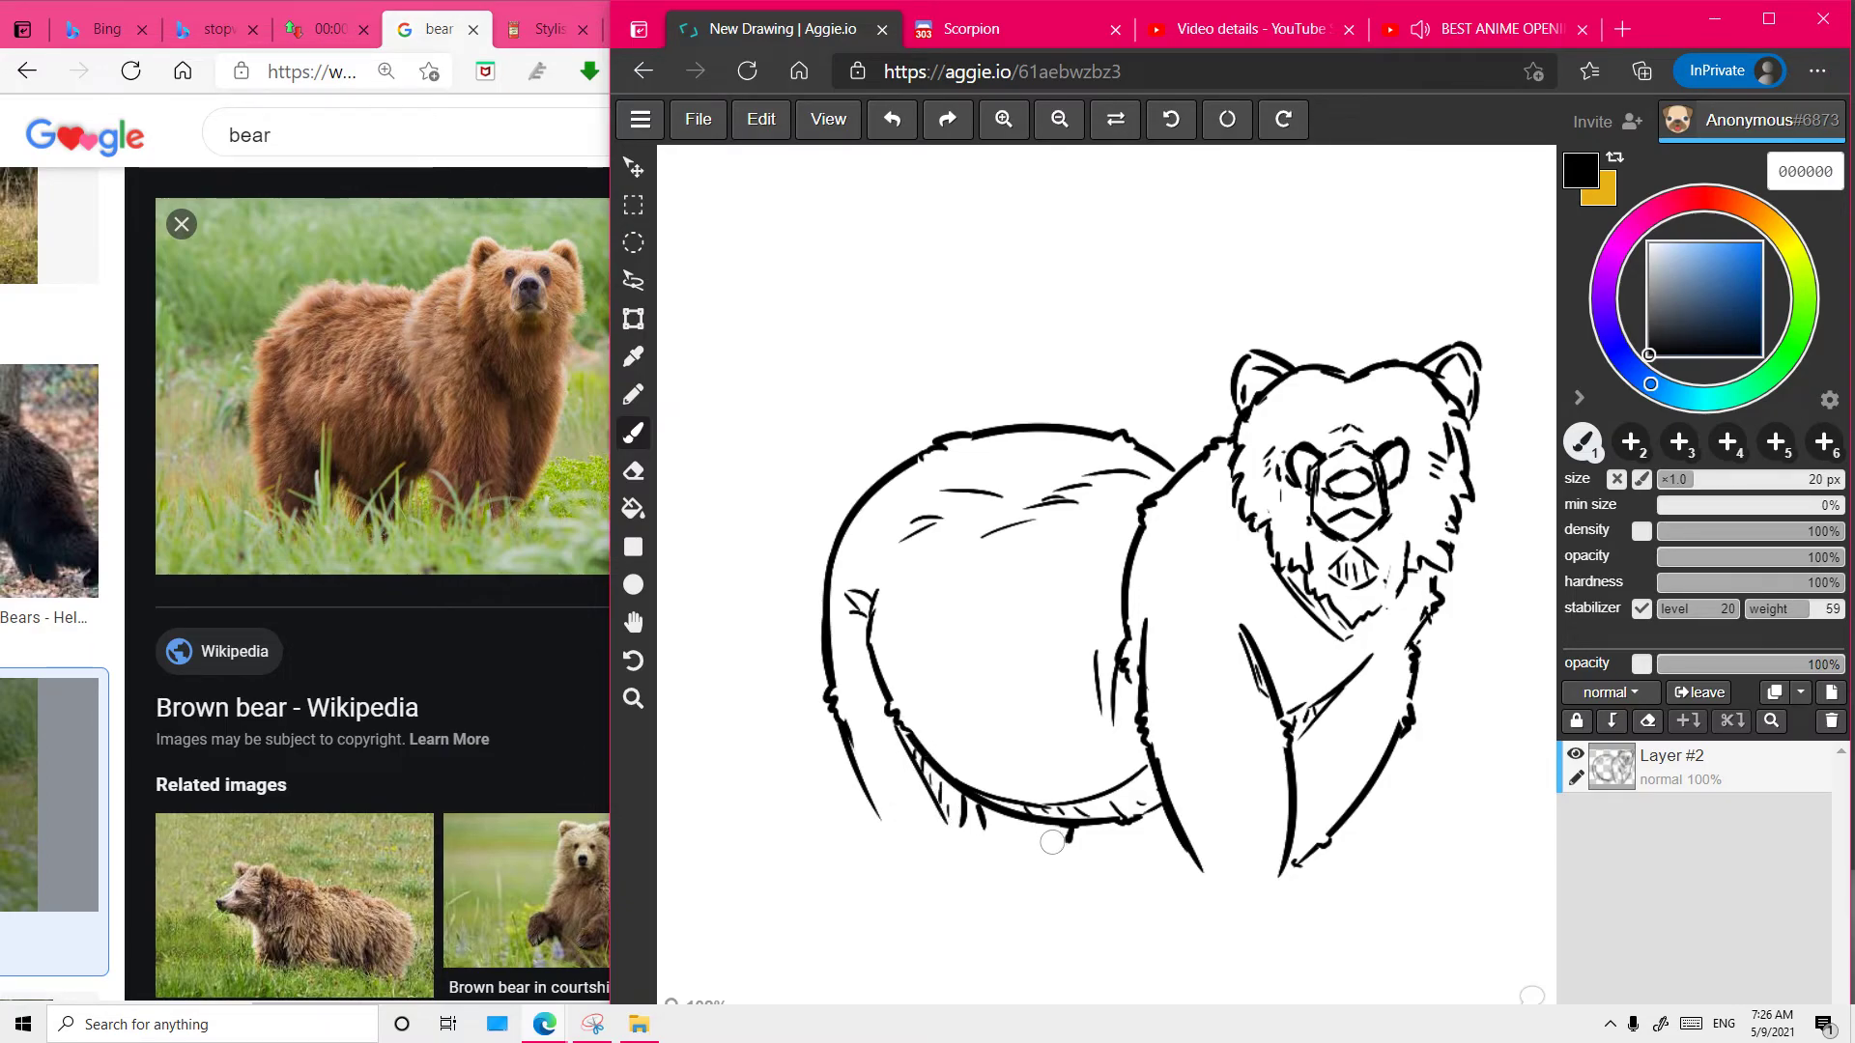
{"action": "left_click_drag", "start_coordinate": [1046, 825], "coordinate": [1056, 841]}
{"action": "left_click_drag", "start_coordinate": [1056, 826], "coordinate": [1064, 841]}
- Add short shading strokes along the lower tip of the chest curve
{"action": "key", "text": "ctrl+space"}
{"action": "mouse_move", "coordinate": [1315, 750]}
{"action": "left_mouse_down"}
{"action": "mouse_move", "coordinate": [1332, 745]}
{"action": "mouse_move", "coordinate": [1069, 729]}
{"action": "left_mouse_up"}
{"action": "key", "text": "space"}
{"action": "key", "text": "b"}
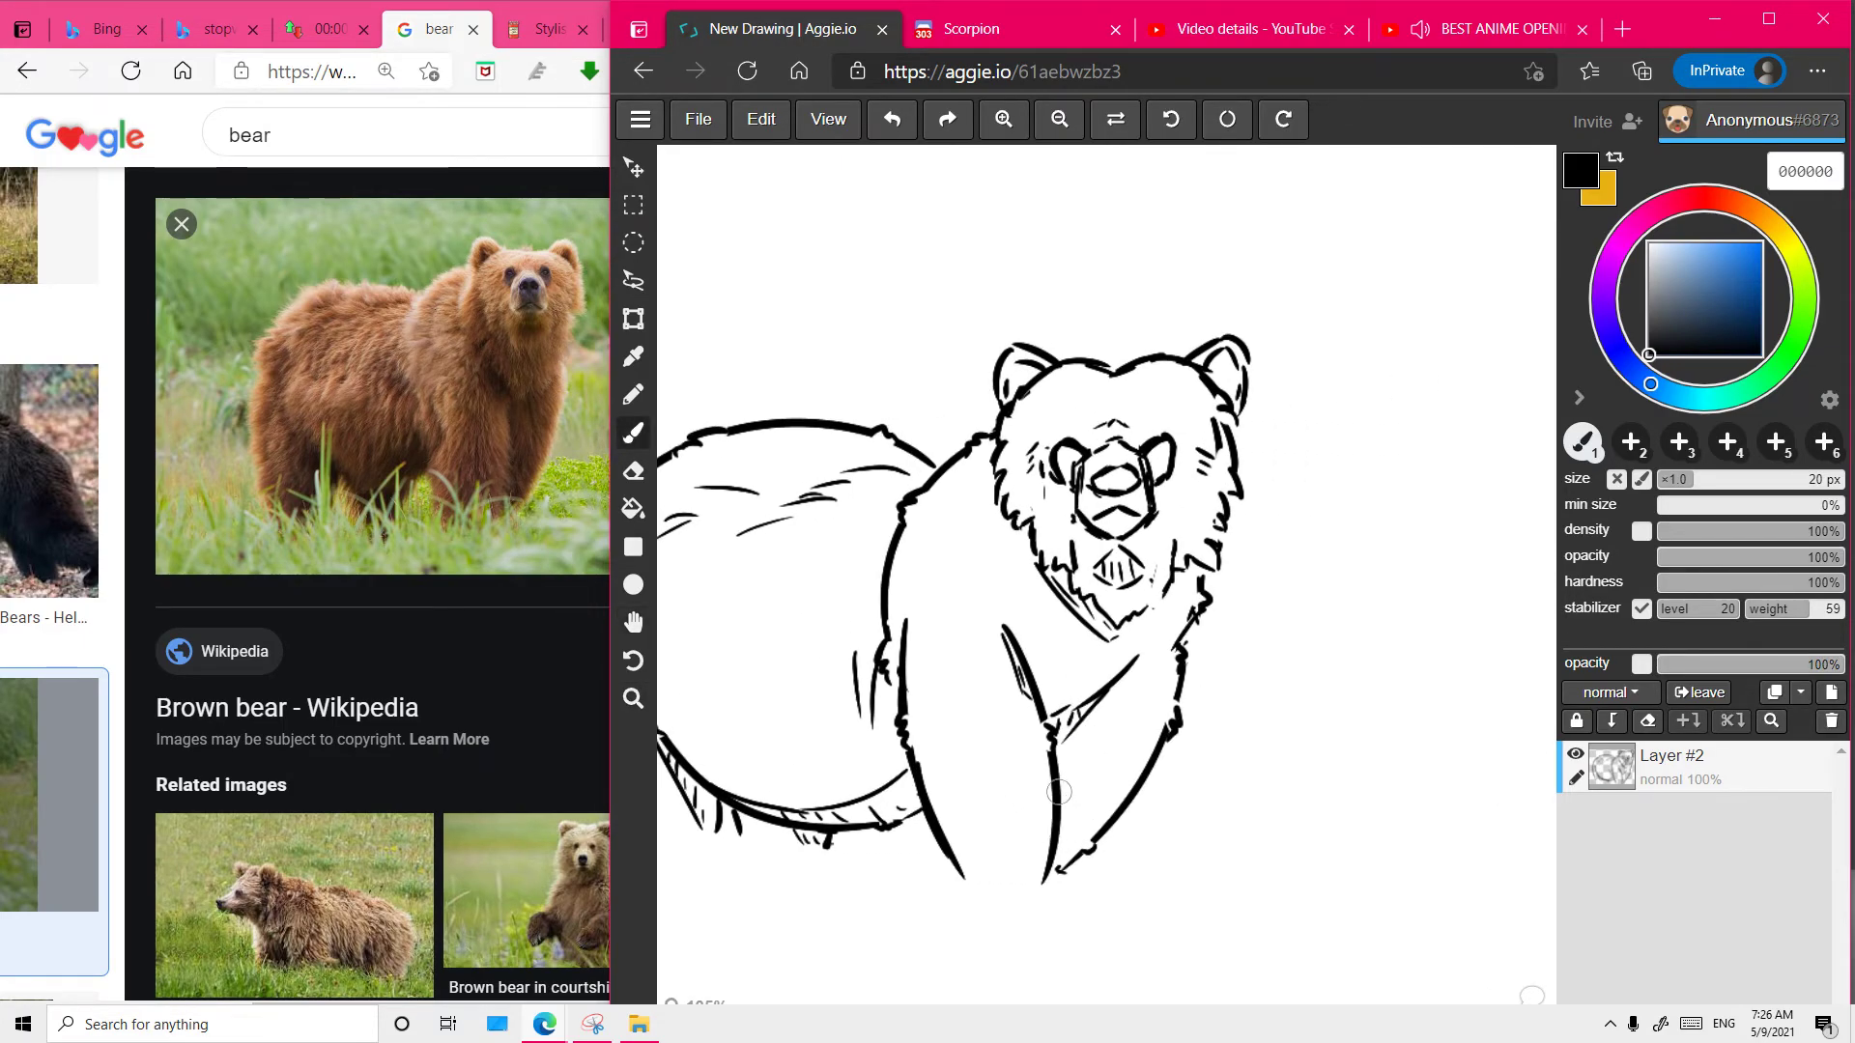
{"action": "left_click_drag", "start_coordinate": [1101, 823], "coordinate": [1053, 858]}
{"action": "key", "text": "ctrl+space"}
{"action": "left_click_drag", "start_coordinate": [1296, 736], "coordinate": [1316, 865]}
{"action": "key", "text": "space"}
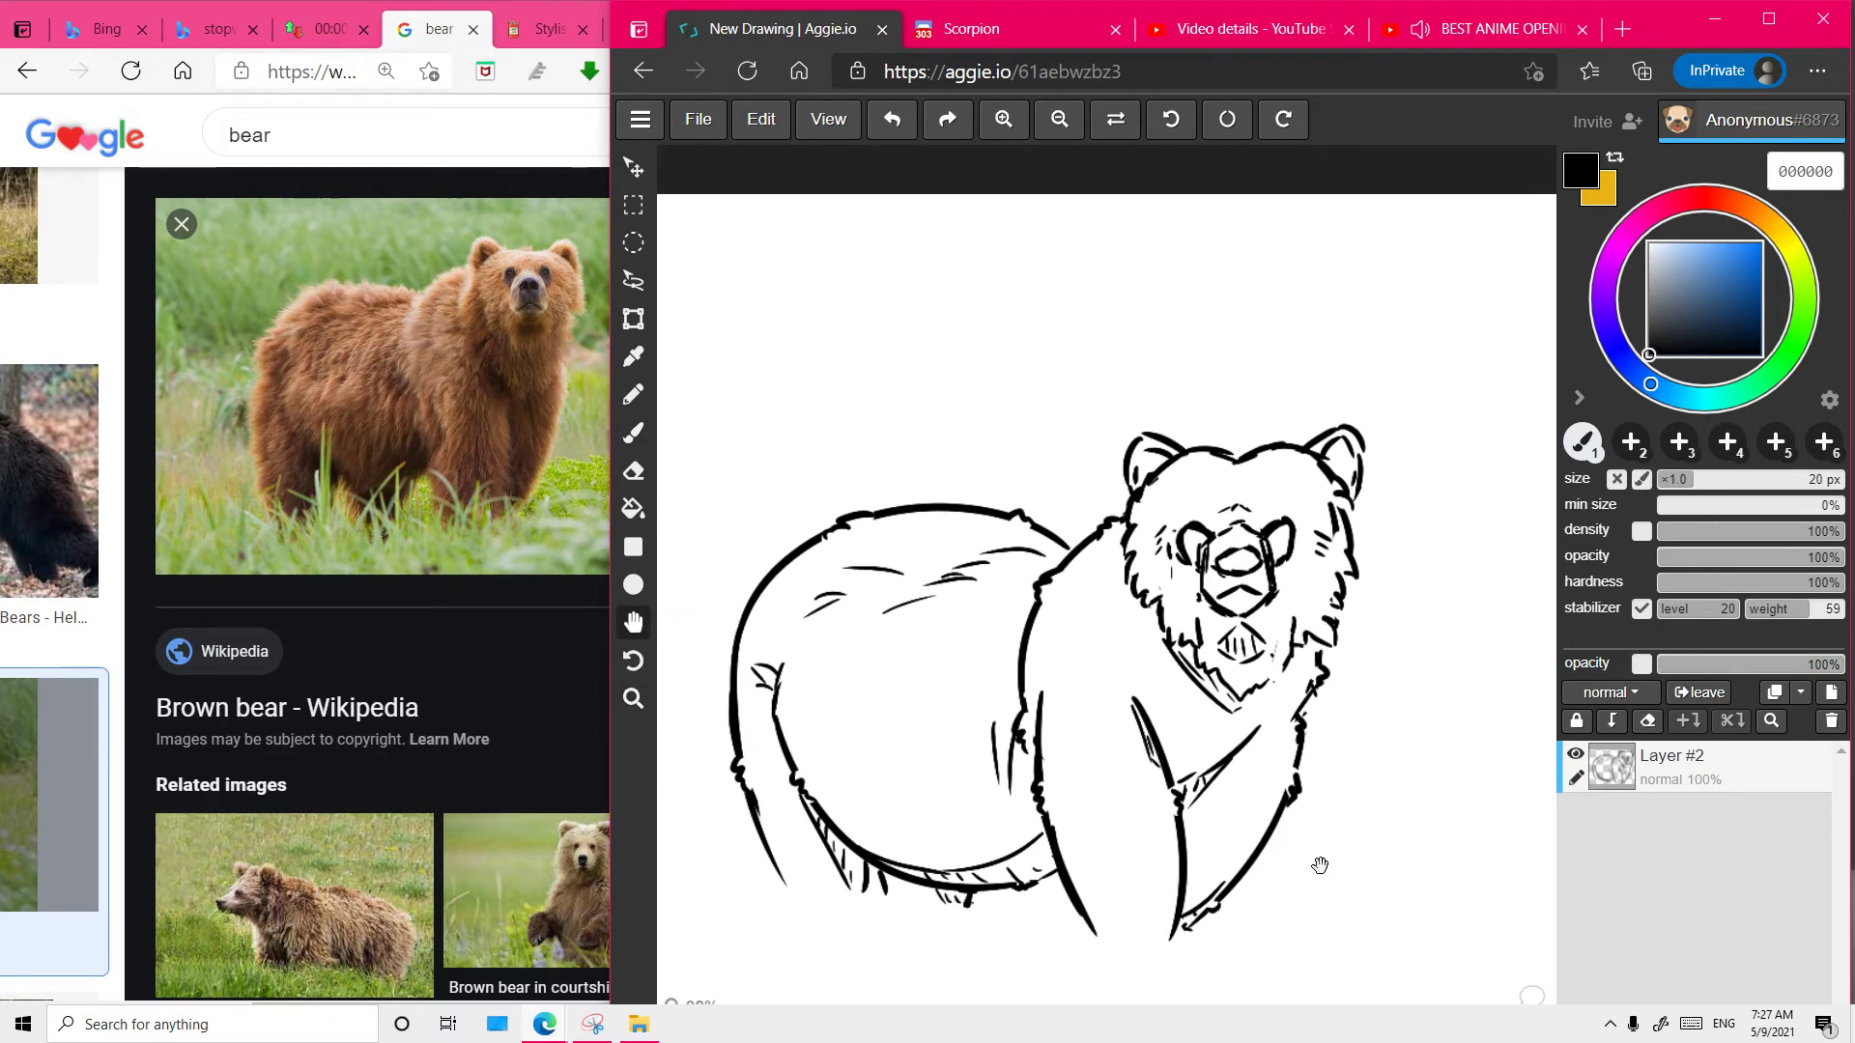
- Add fur detail on the back and beside the cheek, and extend the lower tip of the hind leg's outer line
{"action": "key", "text": "b"}
{"action": "scroll", "coordinate": [906, 580], "scroll_direction": "up", "scroll_amount": 1}
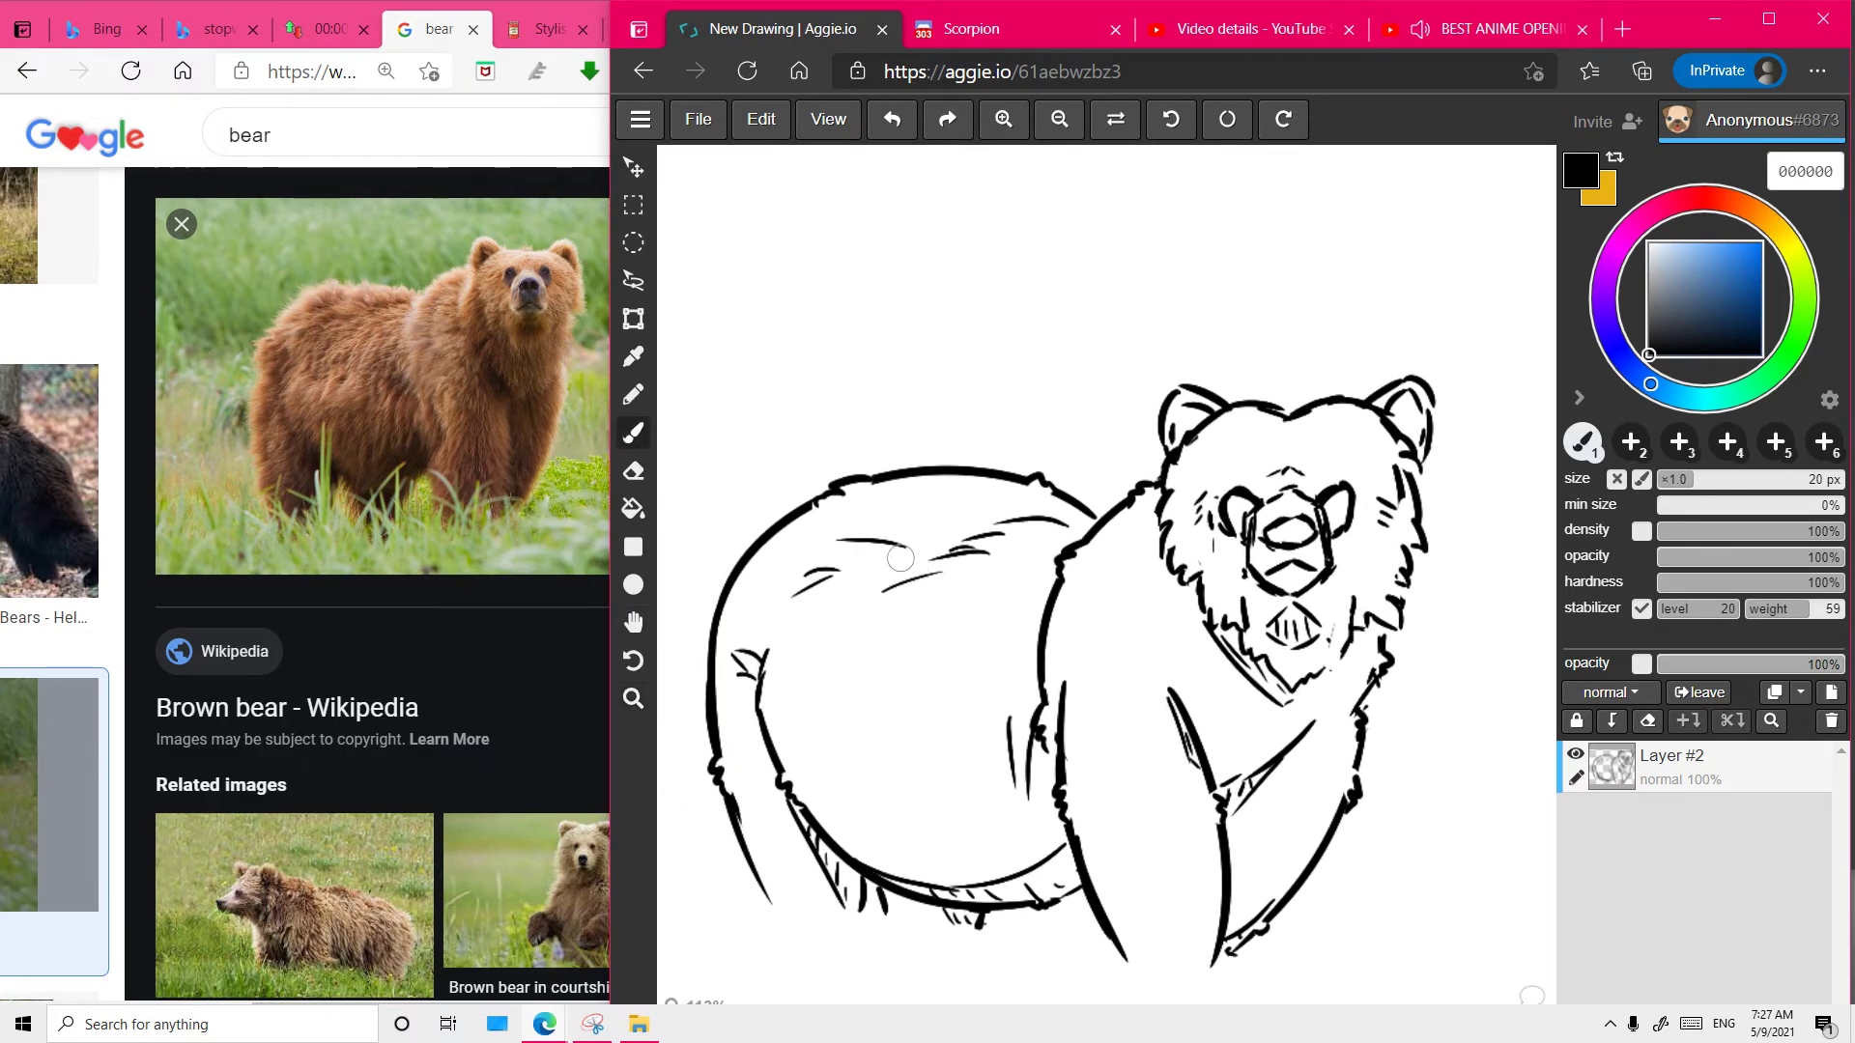
{"action": "left_click_drag", "start_coordinate": [851, 543], "coordinate": [827, 557]}
{"action": "left_click_drag", "start_coordinate": [829, 557], "coordinate": [906, 547]}
{"action": "left_click_drag", "start_coordinate": [1153, 519], "coordinate": [1182, 585]}
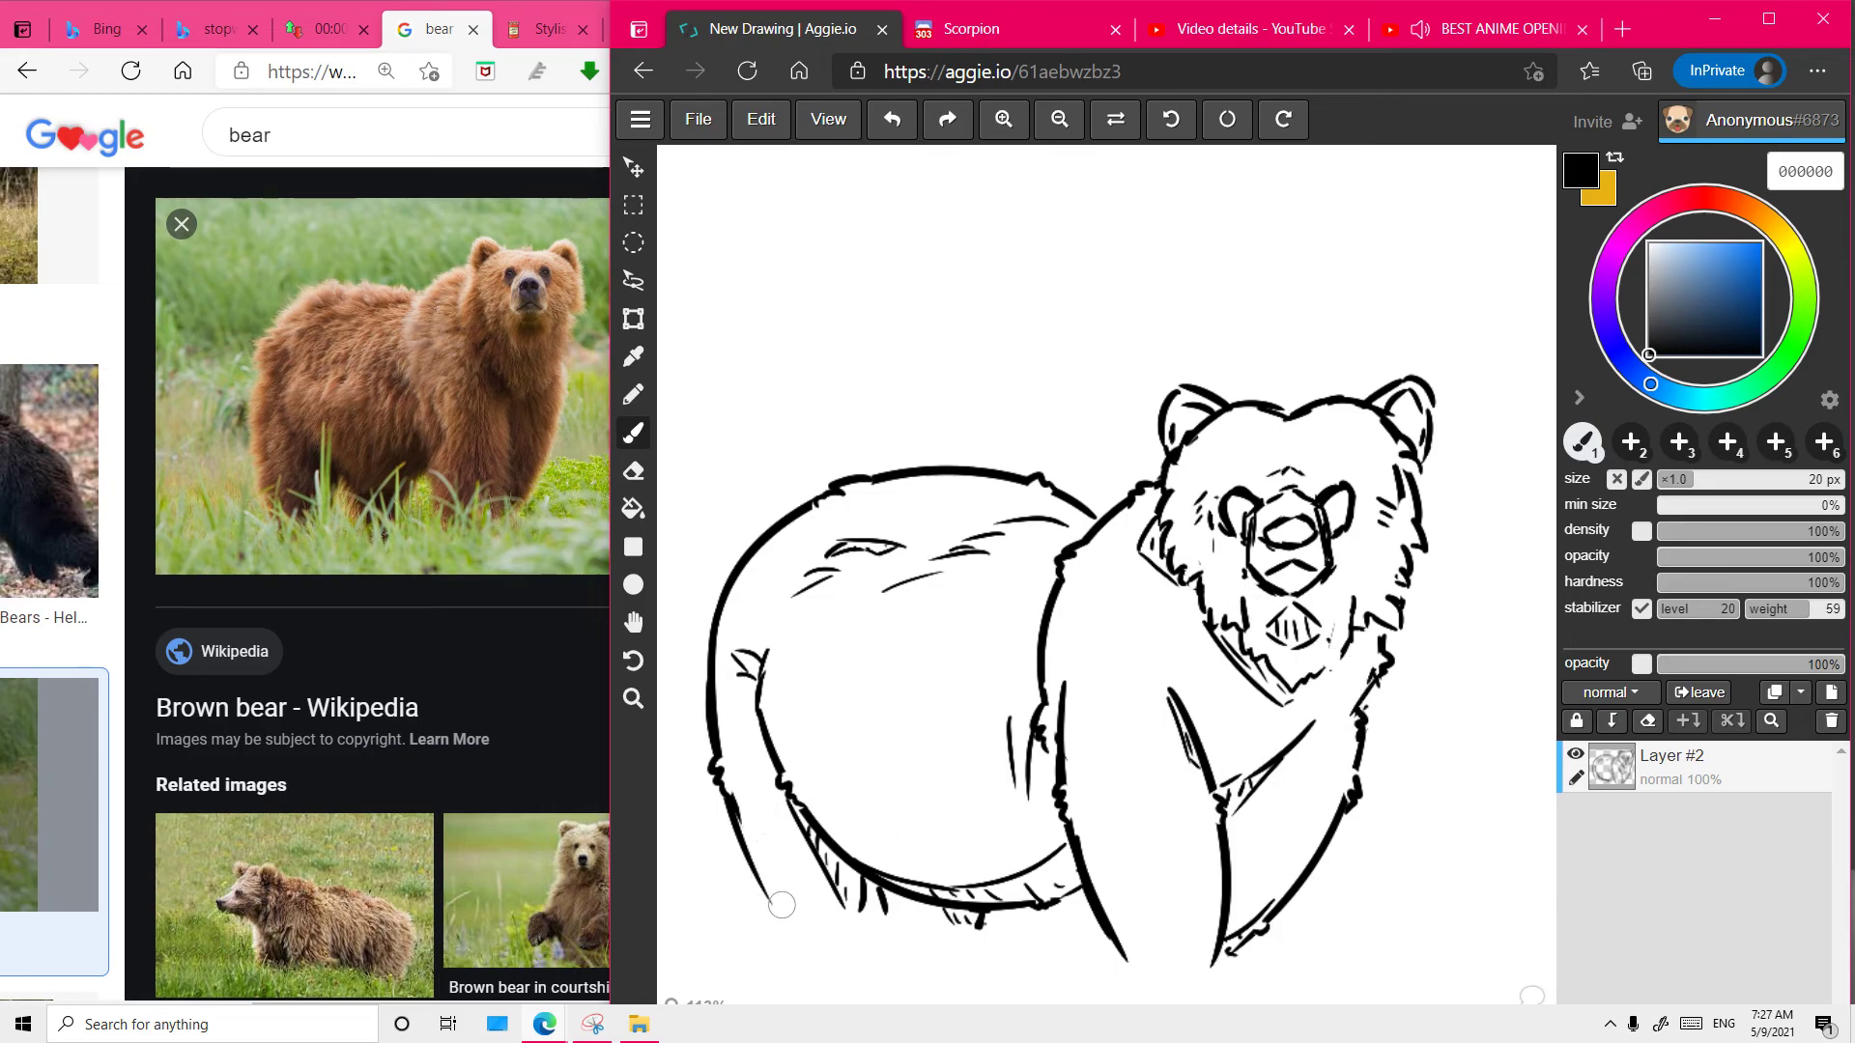
{"action": "left_click_drag", "start_coordinate": [758, 881], "coordinate": [780, 910]}
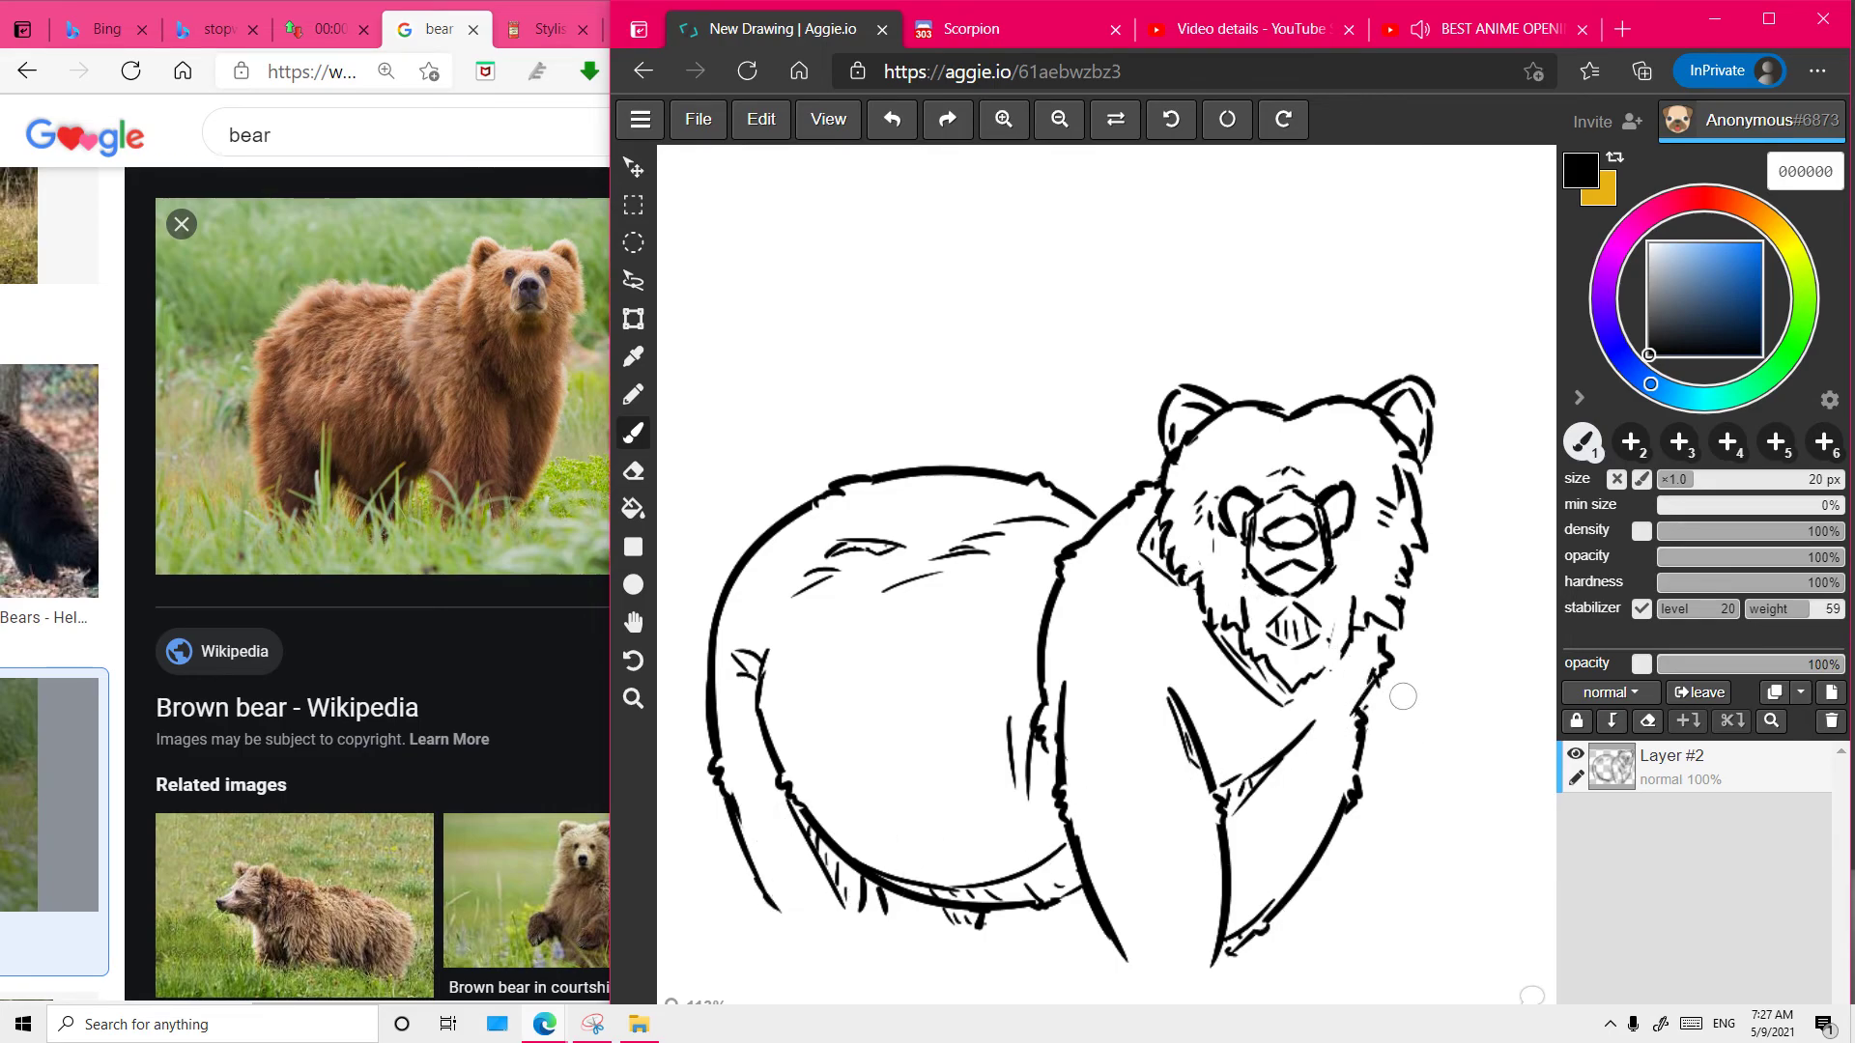
- Draw the inner details and pupils in both of the bear's eyes
{"action": "key", "text": "e"}
{"action": "key", "text": "b"}
{"action": "mouse_move", "coordinate": [1230, 503]}
{"action": "left_mouse_down"}
{"action": "mouse_move", "coordinate": [1237, 518]}
{"action": "mouse_move", "coordinate": [1337, 504]}
{"action": "left_mouse_up"}
{"action": "left_click_drag", "start_coordinate": [1240, 519], "coordinate": [1245, 509]}
{"action": "mouse_move", "coordinate": [1471, 642]}
{"action": "left_mouse_down"}
{"action": "mouse_move", "coordinate": [1328, 661]}
{"action": "mouse_move", "coordinate": [1434, 668]}
{"action": "left_mouse_up"}
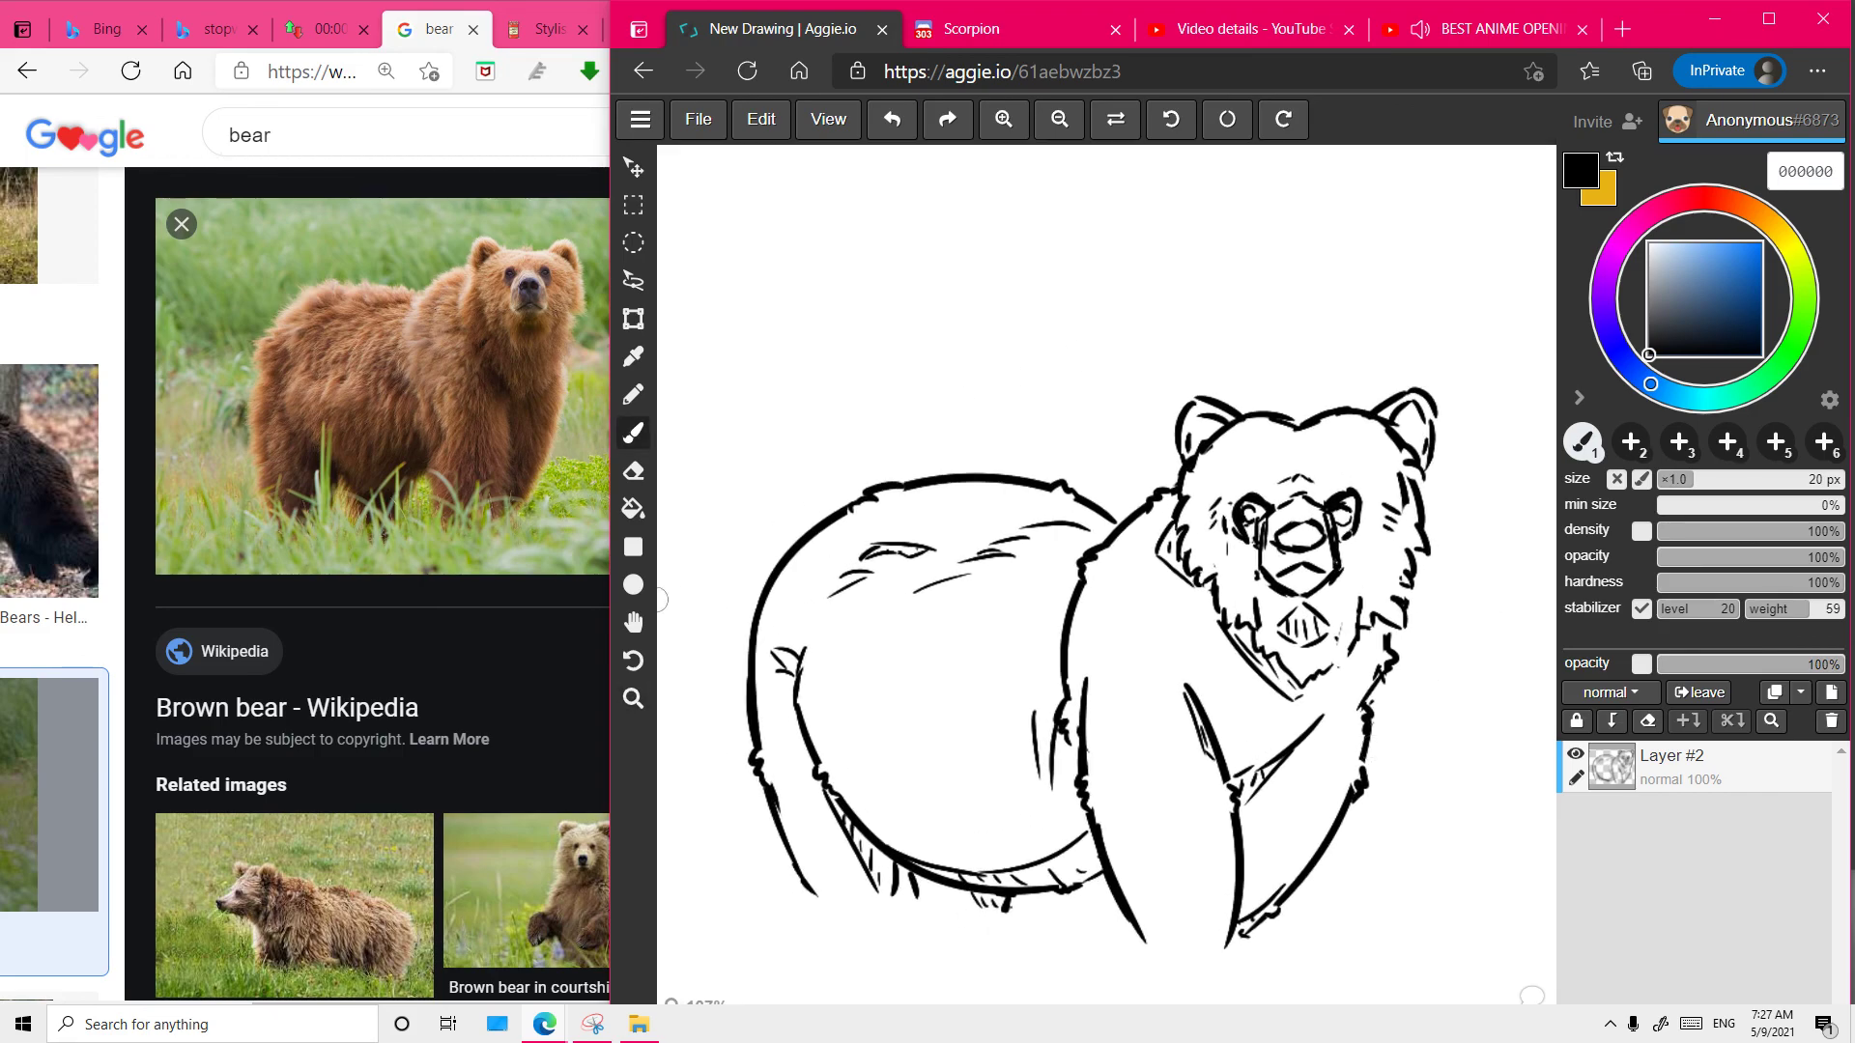
{"action": "key", "text": "alt+z"}
{"action": "left_click", "coordinate": [977, 292]}
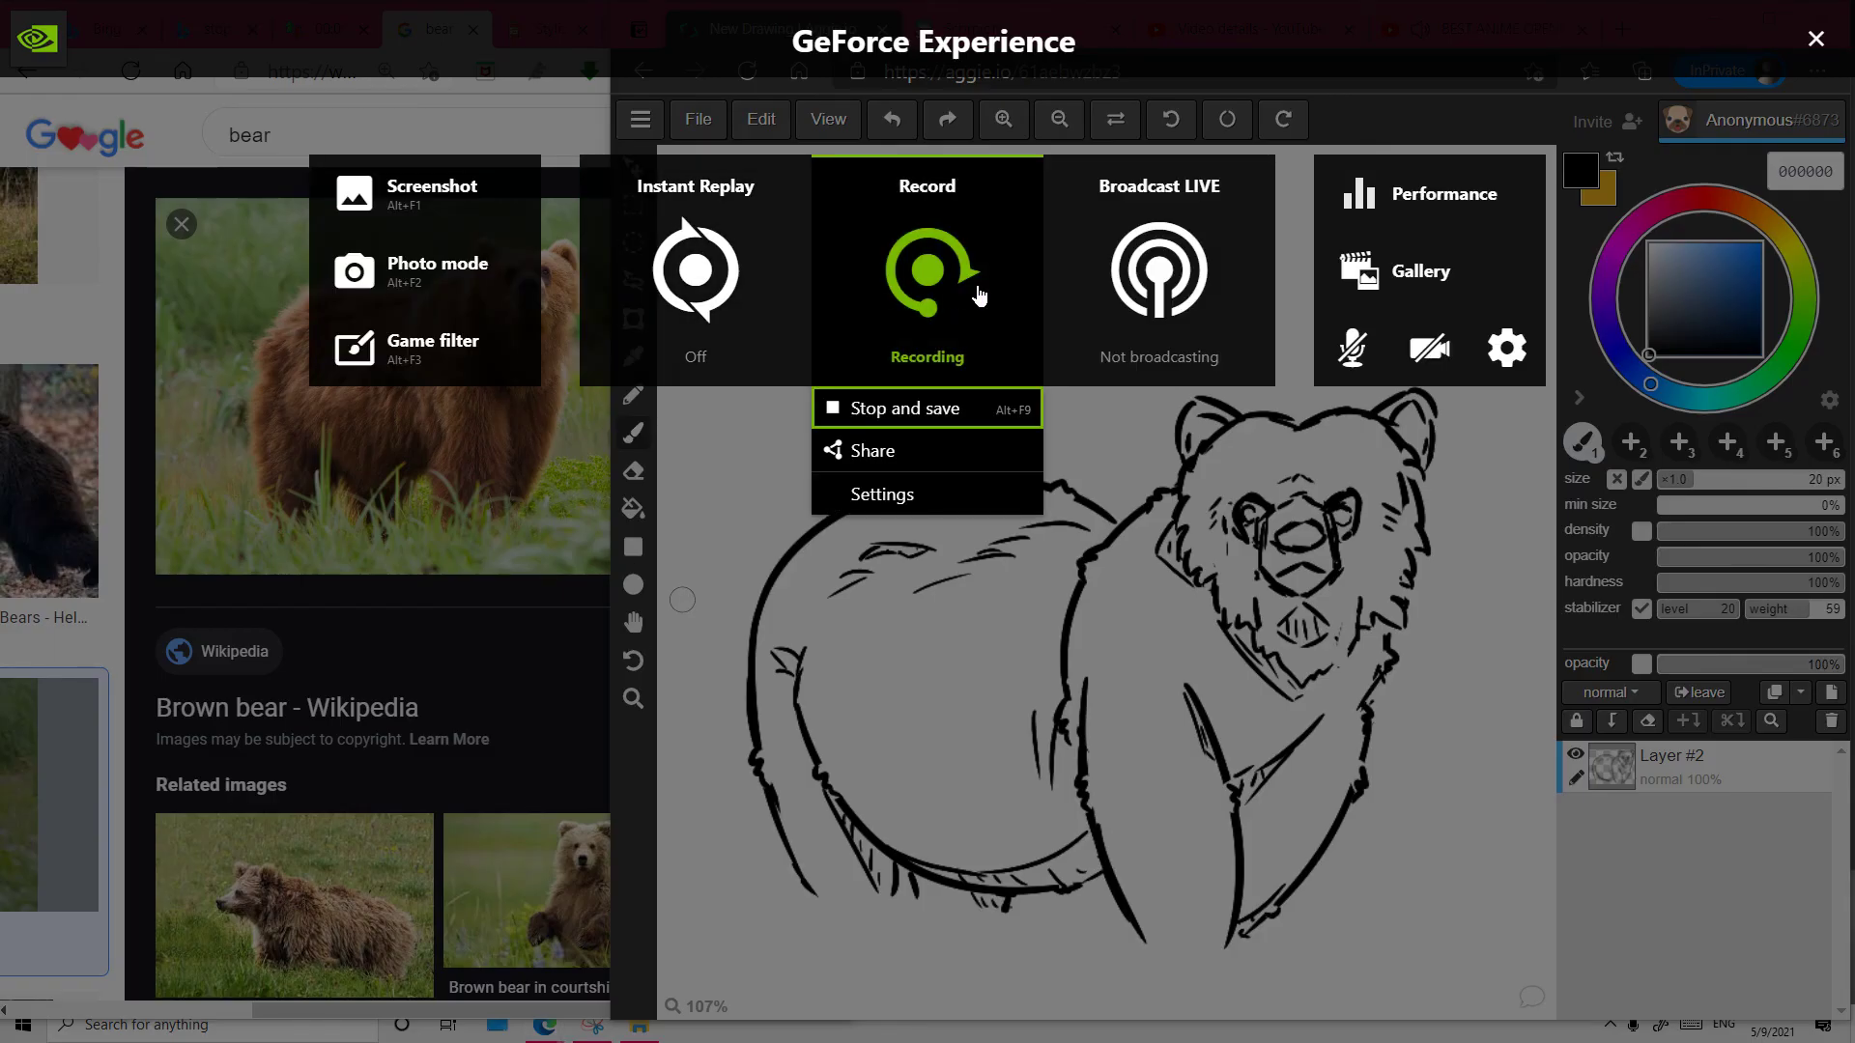